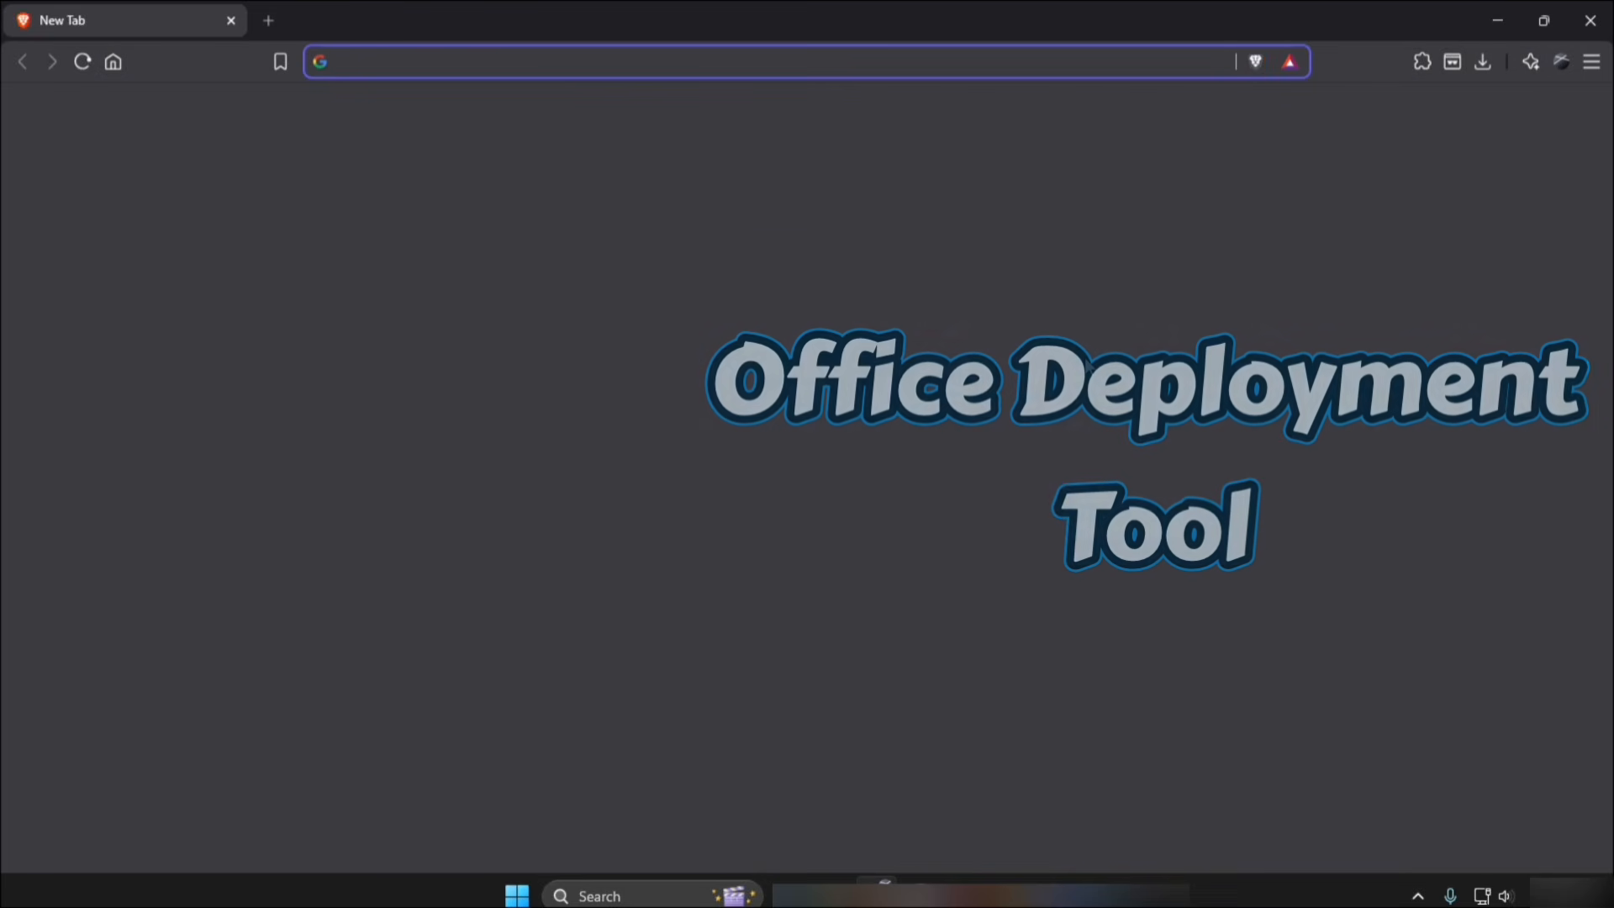
Search the web for "office deployment tool".
{"action": "type", "text": "offi"}
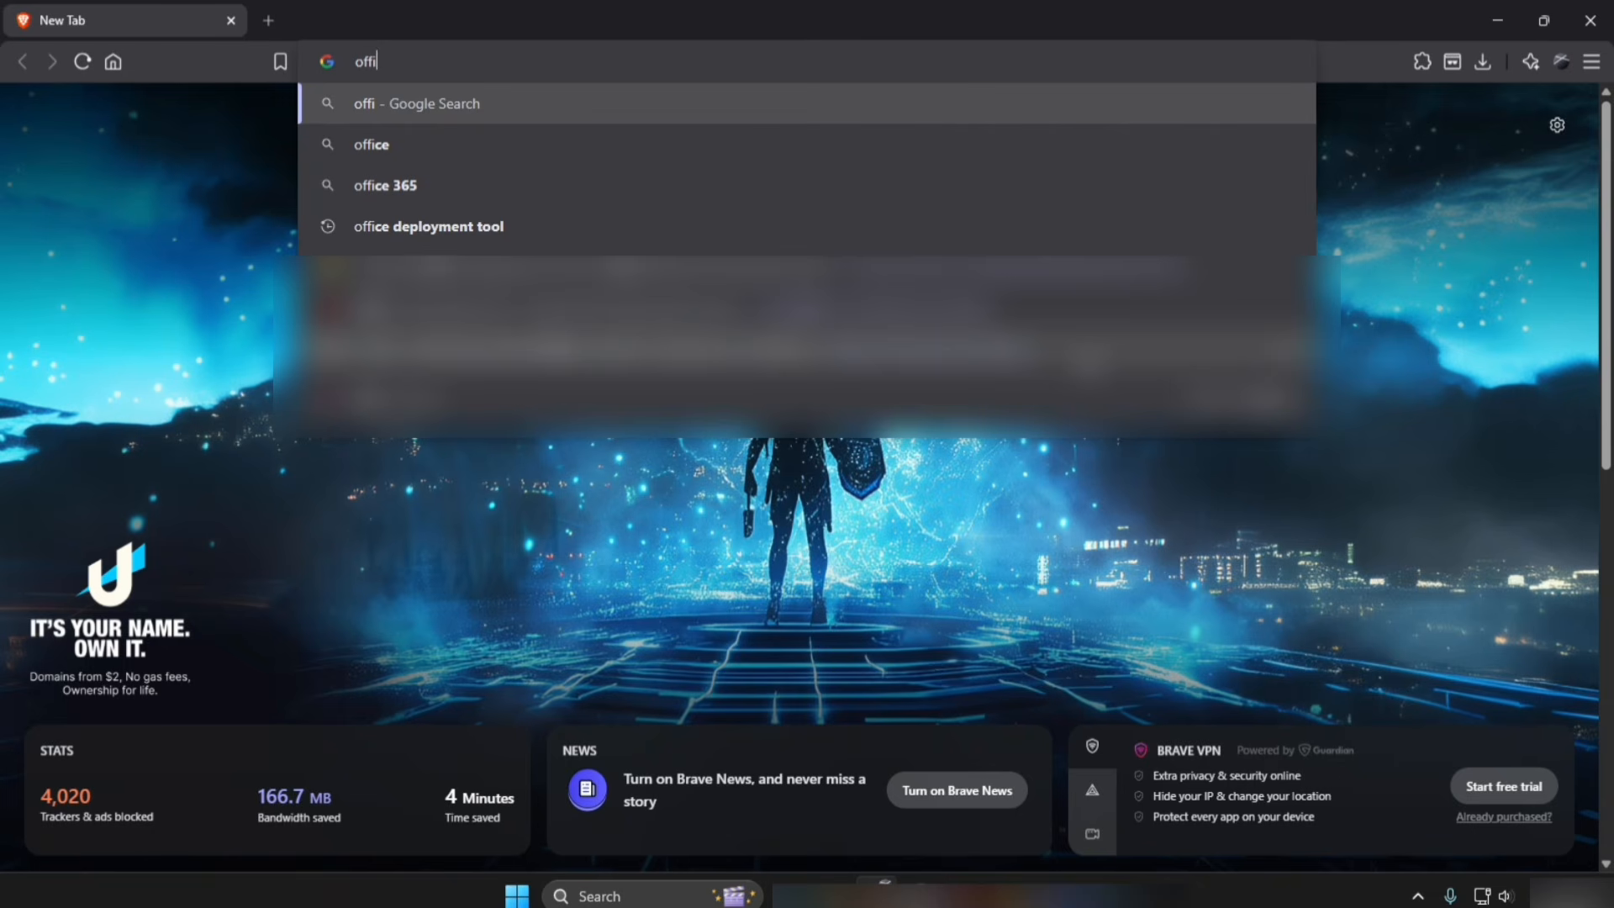
{"action": "key", "text": "Down"}
{"action": "key", "text": "Down"}
{"action": "key", "text": "Down"}
{"action": "key", "text": "Return"}
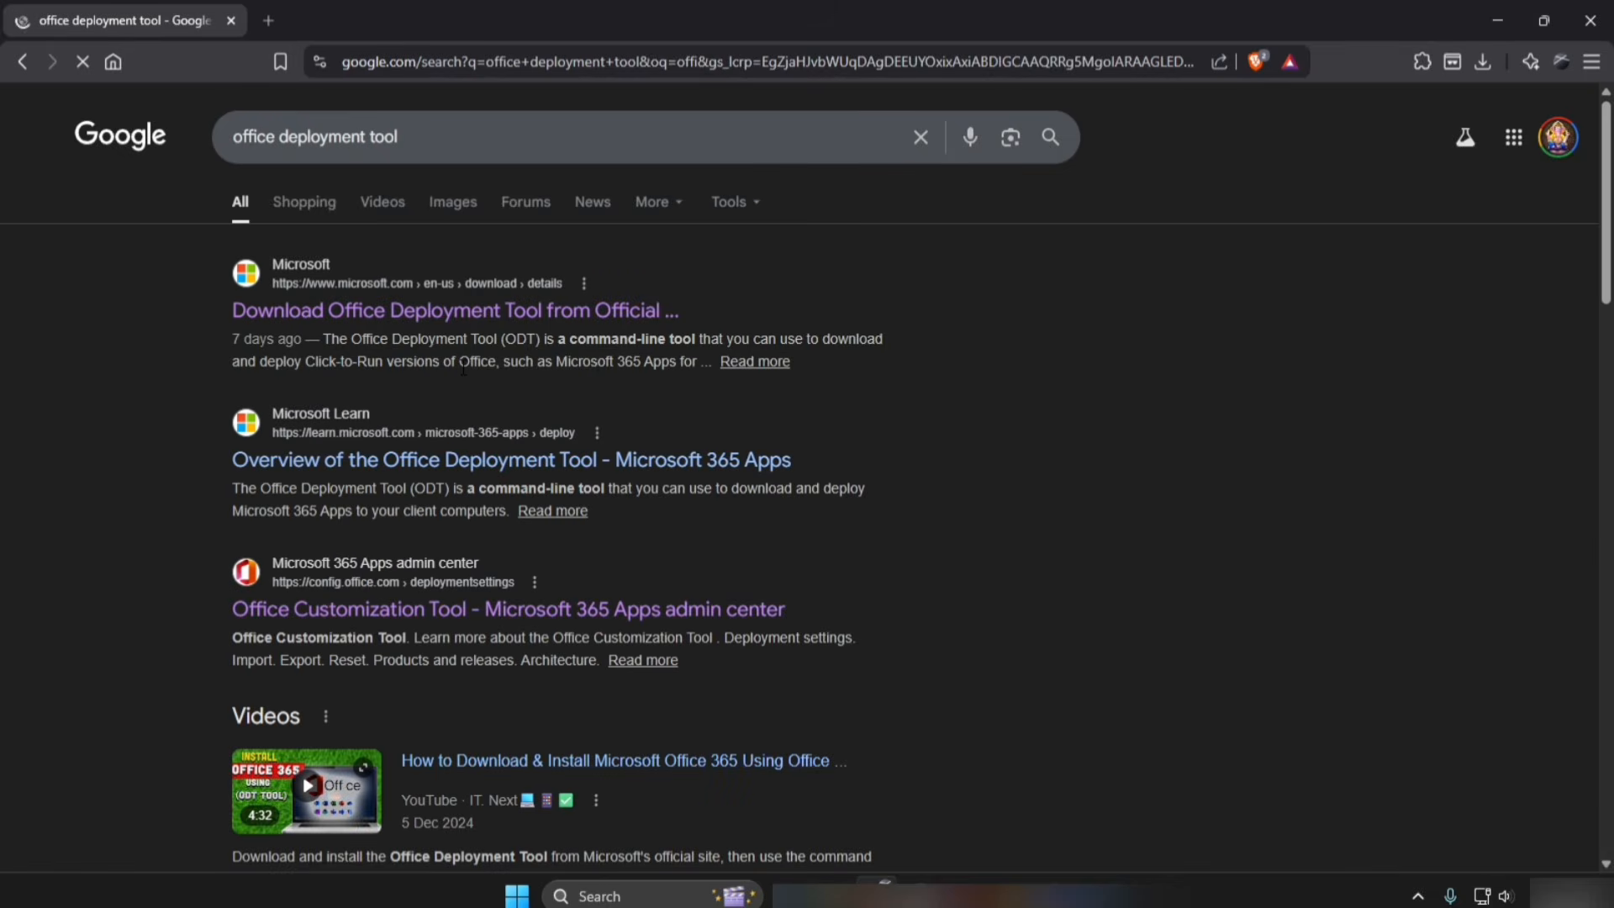
Open Microsoft's Office Deployment Tool download page in a new tab and the Office Customization Tool page in the current one.
{"action": "right_click", "coordinate": [412, 311]}
{"action": "left_click", "coordinate": [493, 323]}
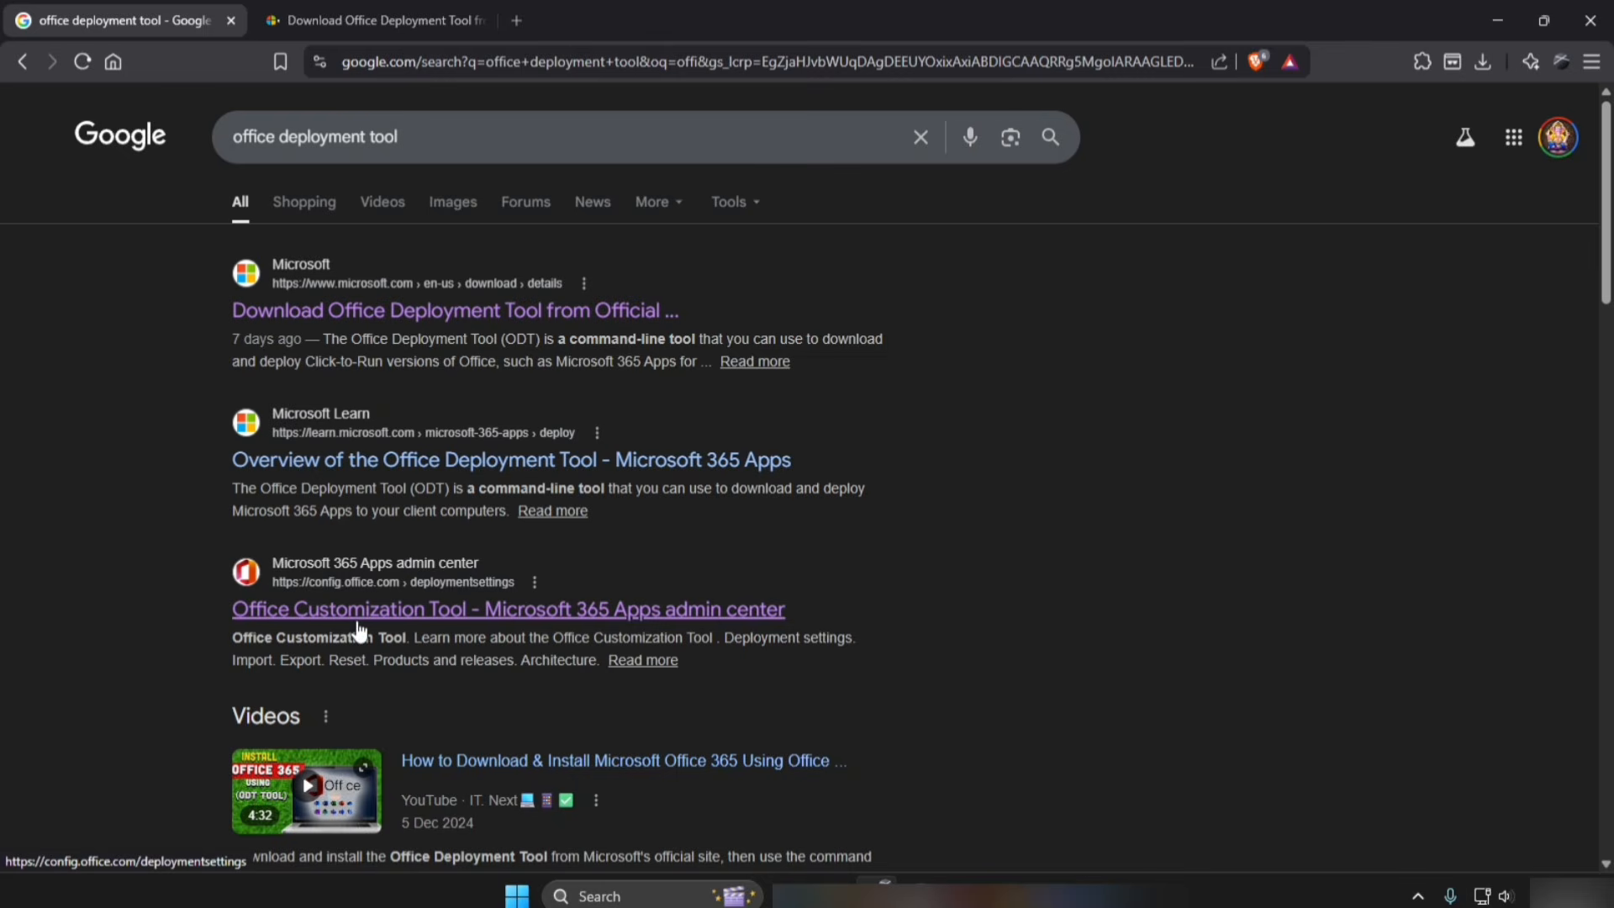
{"action": "right_click", "coordinate": [431, 616]}
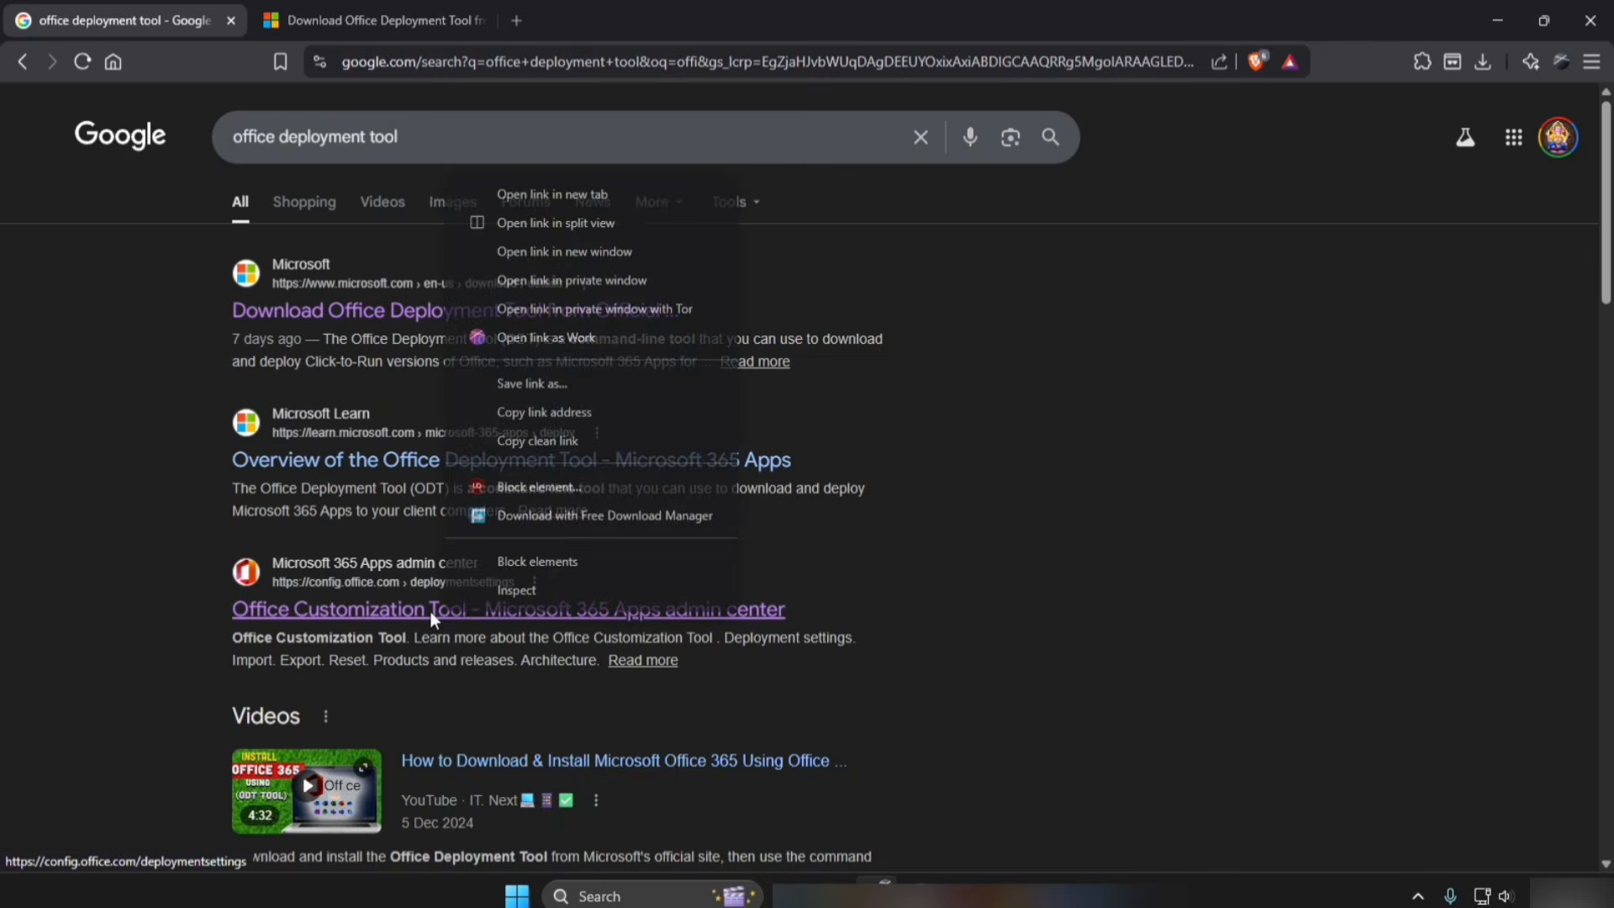
{"action": "left_click", "coordinate": [430, 616]}
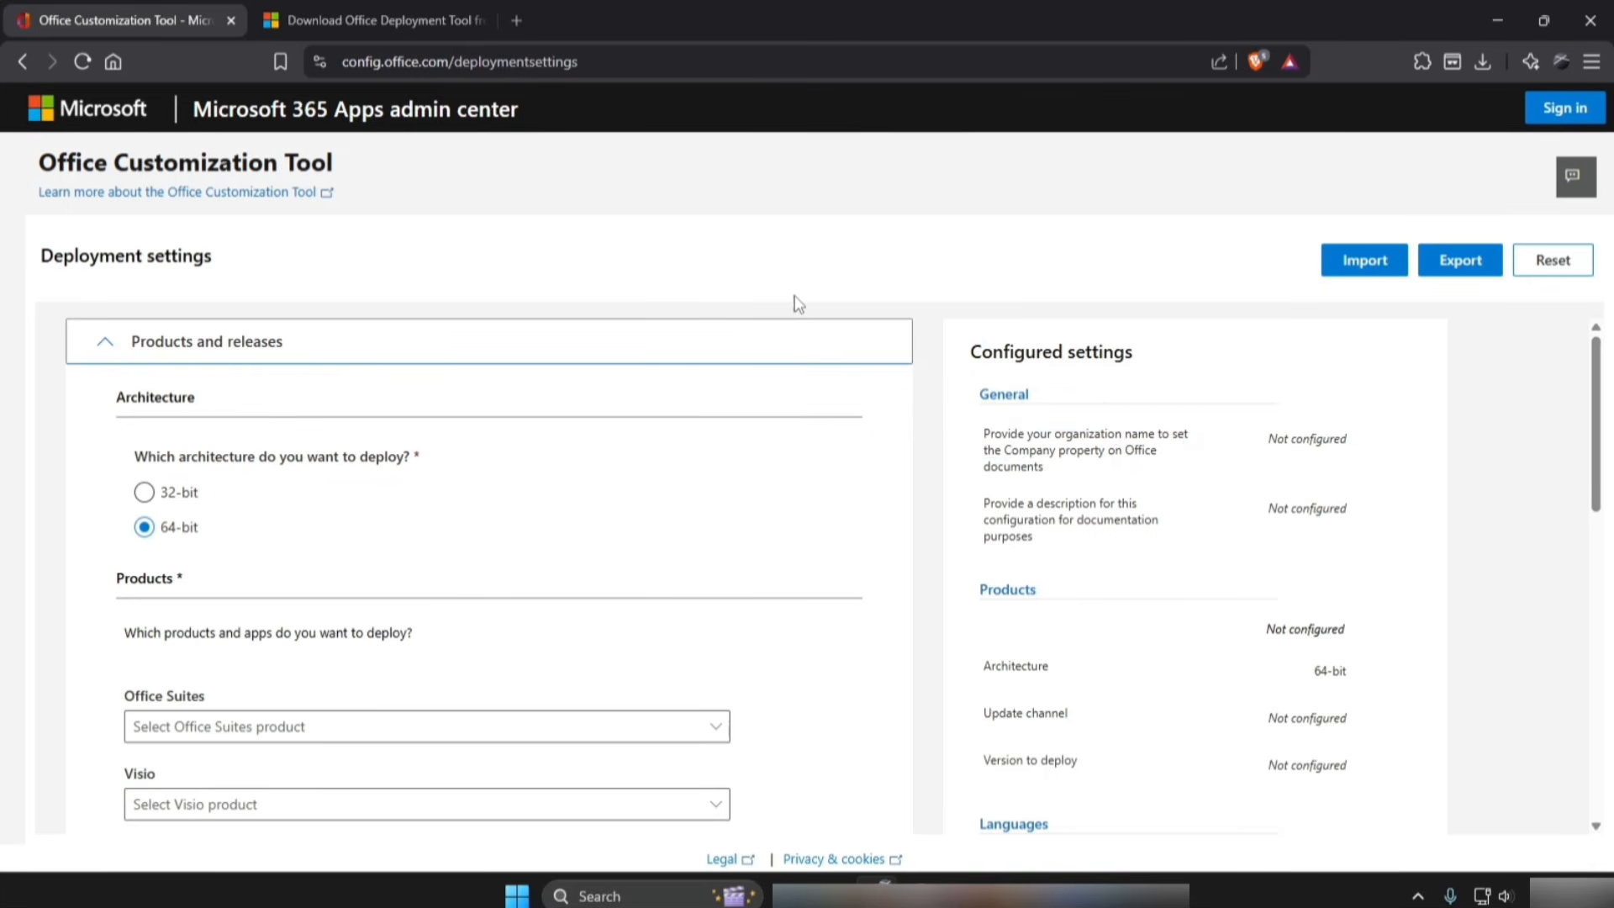
Set the architecture to 64-bit and choose Office LTSC Professional Plus 2024 - Volume License as the Office suite.
{"action": "left_click", "coordinate": [144, 492]}
{"action": "left_click", "coordinate": [144, 527]}
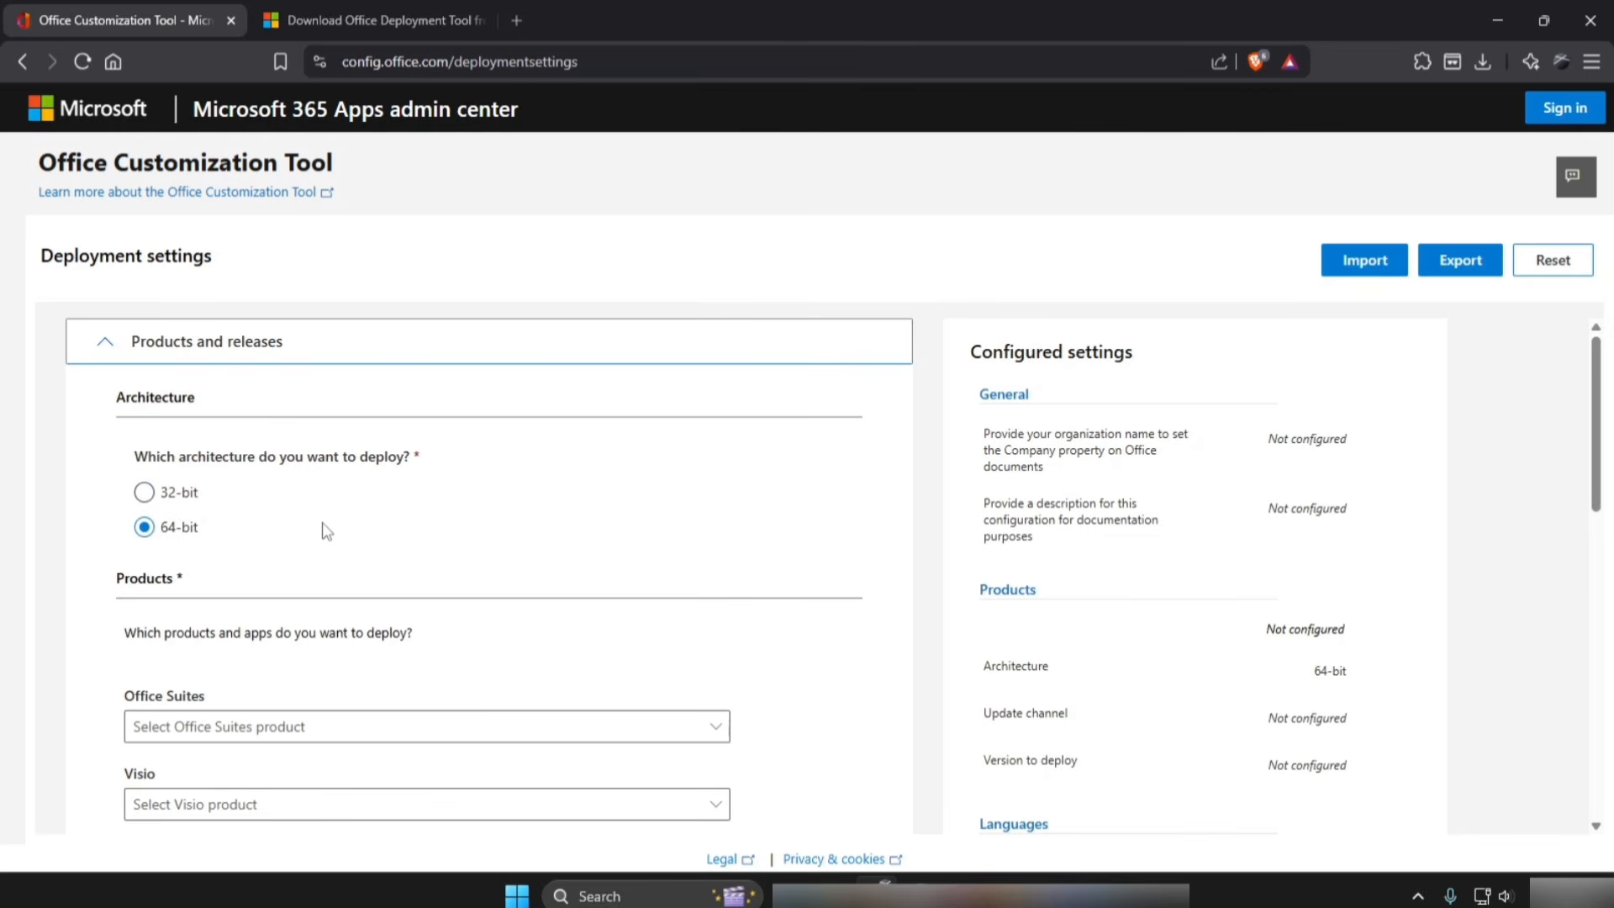
{"action": "scroll", "coordinate": [326, 529], "scroll_direction": "down", "scroll_amount": 2}
{"action": "scroll", "coordinate": [256, 445], "scroll_direction": "down", "scroll_amount": 1}
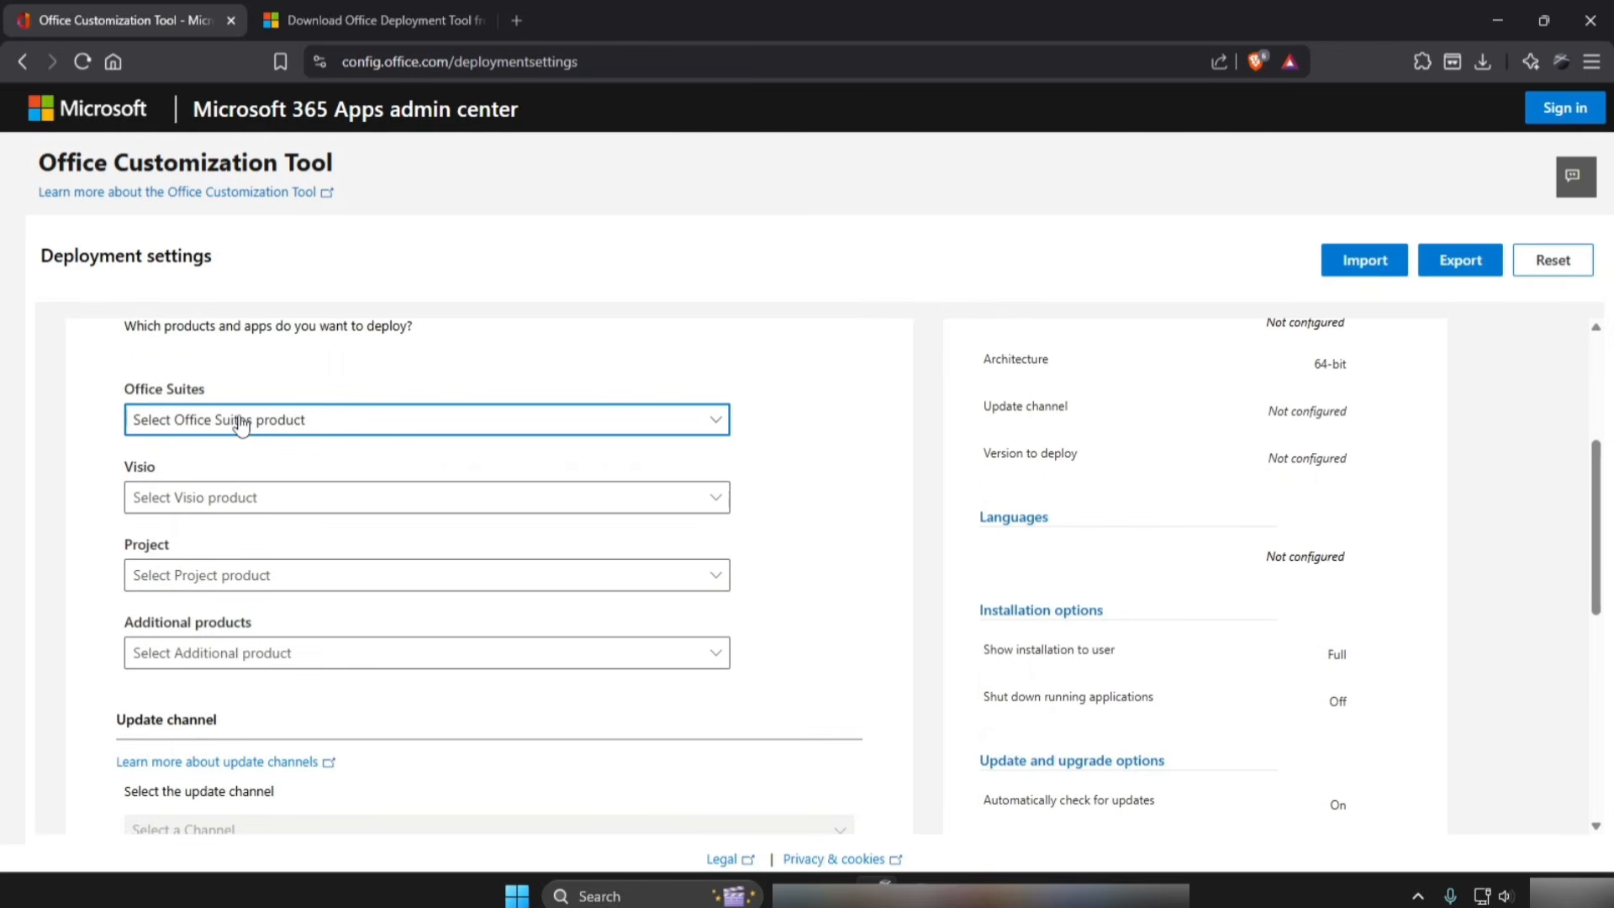
{"action": "left_click", "coordinate": [238, 421]}
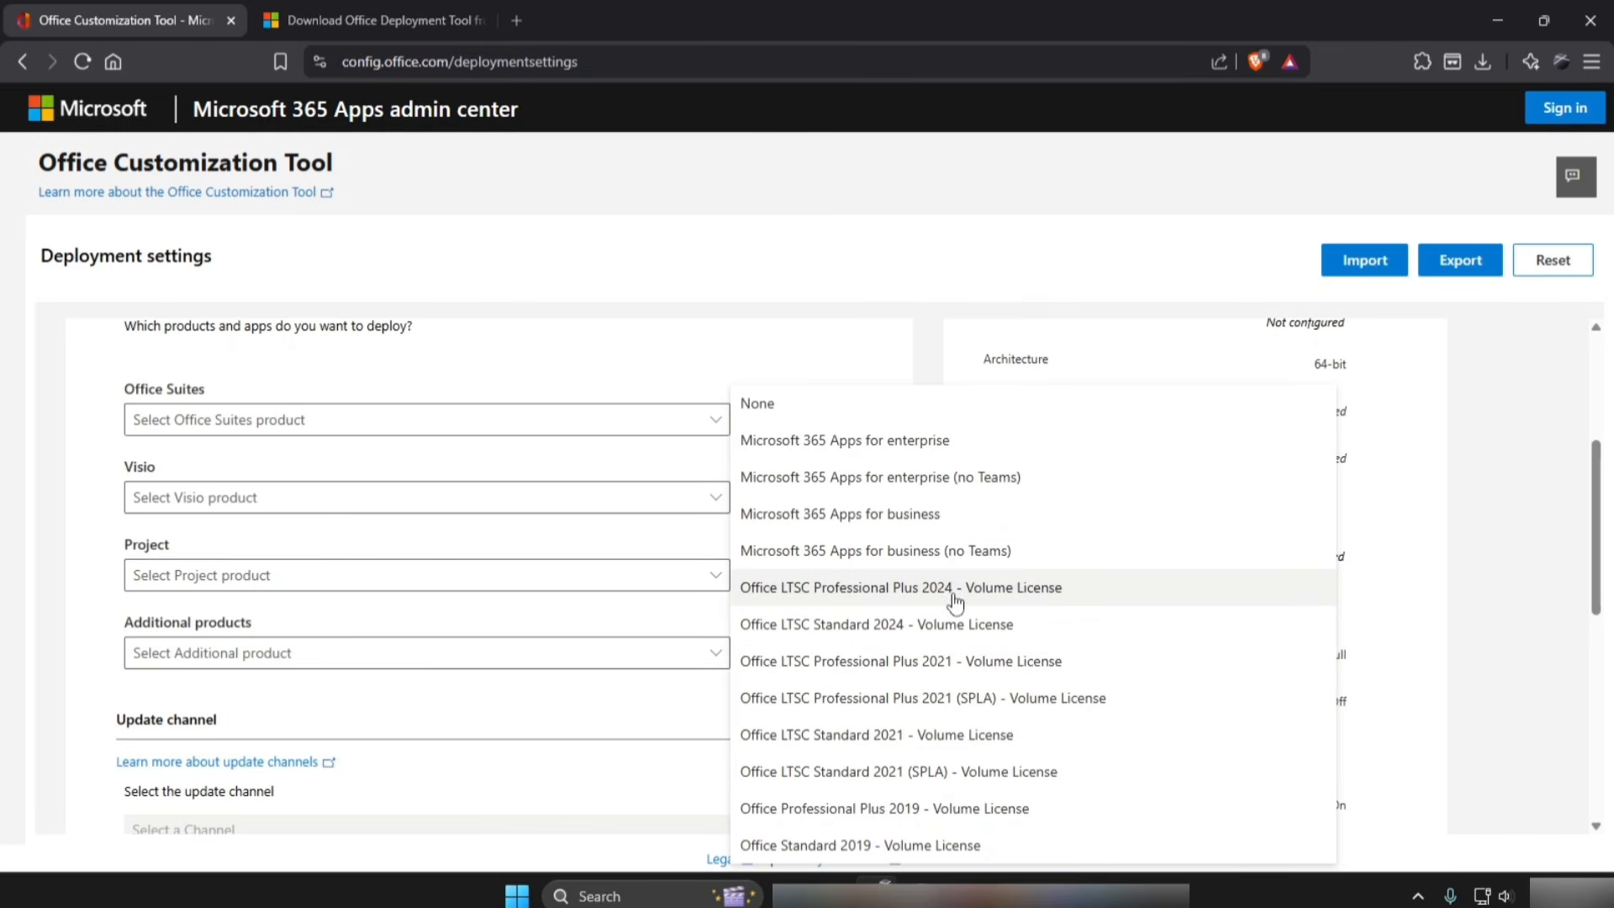
{"action": "left_click", "coordinate": [1037, 600]}
Exclude Access, OneDrive Desktop, Outlook (classic), Publisher and OneNote from the deployment and continue to the Language section.
{"action": "scroll", "coordinate": [215, 454], "scroll_direction": "down", "scroll_amount": 4}
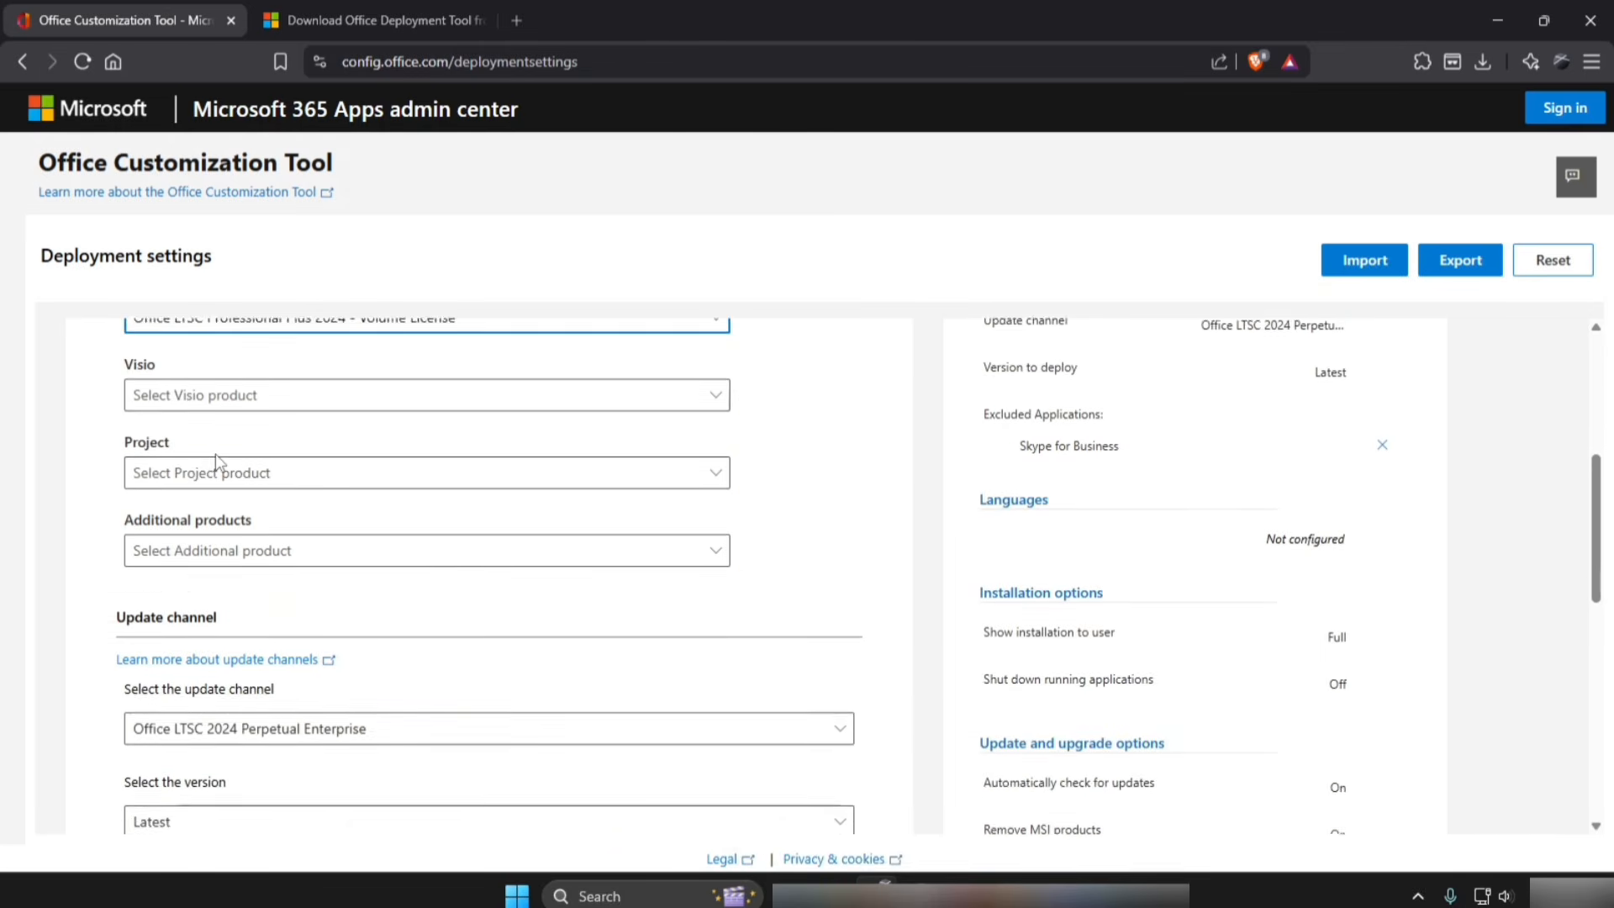
{"action": "scroll", "coordinate": [217, 460], "scroll_direction": "down", "scroll_amount": 1}
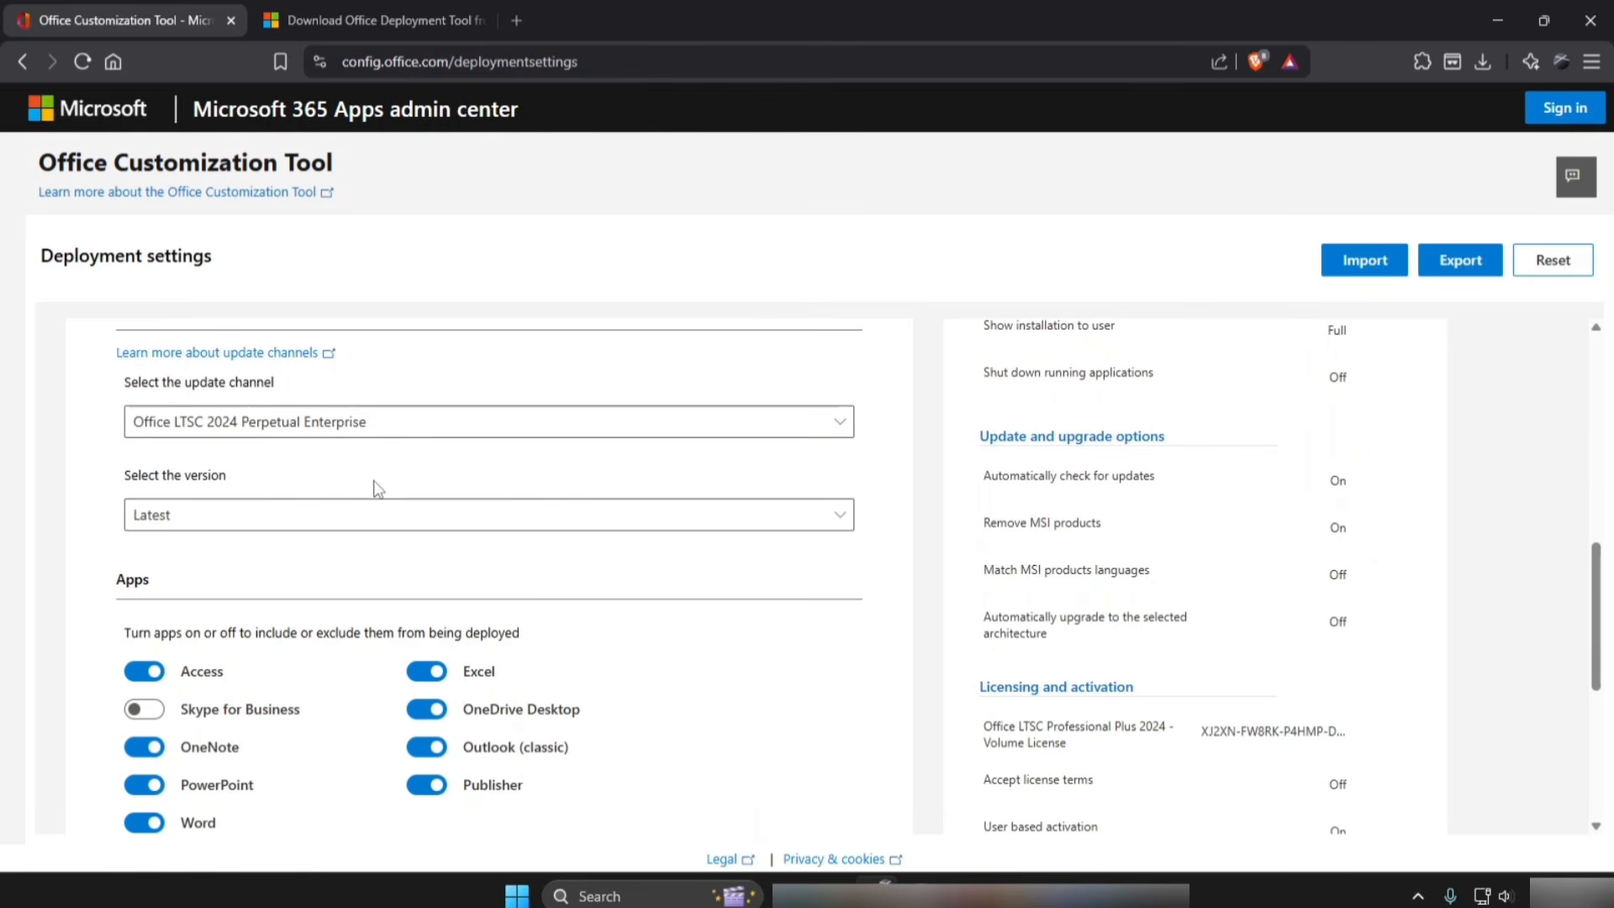
{"action": "scroll", "coordinate": [370, 487], "scroll_direction": "down", "scroll_amount": 1}
{"action": "left_click", "coordinate": [144, 569]}
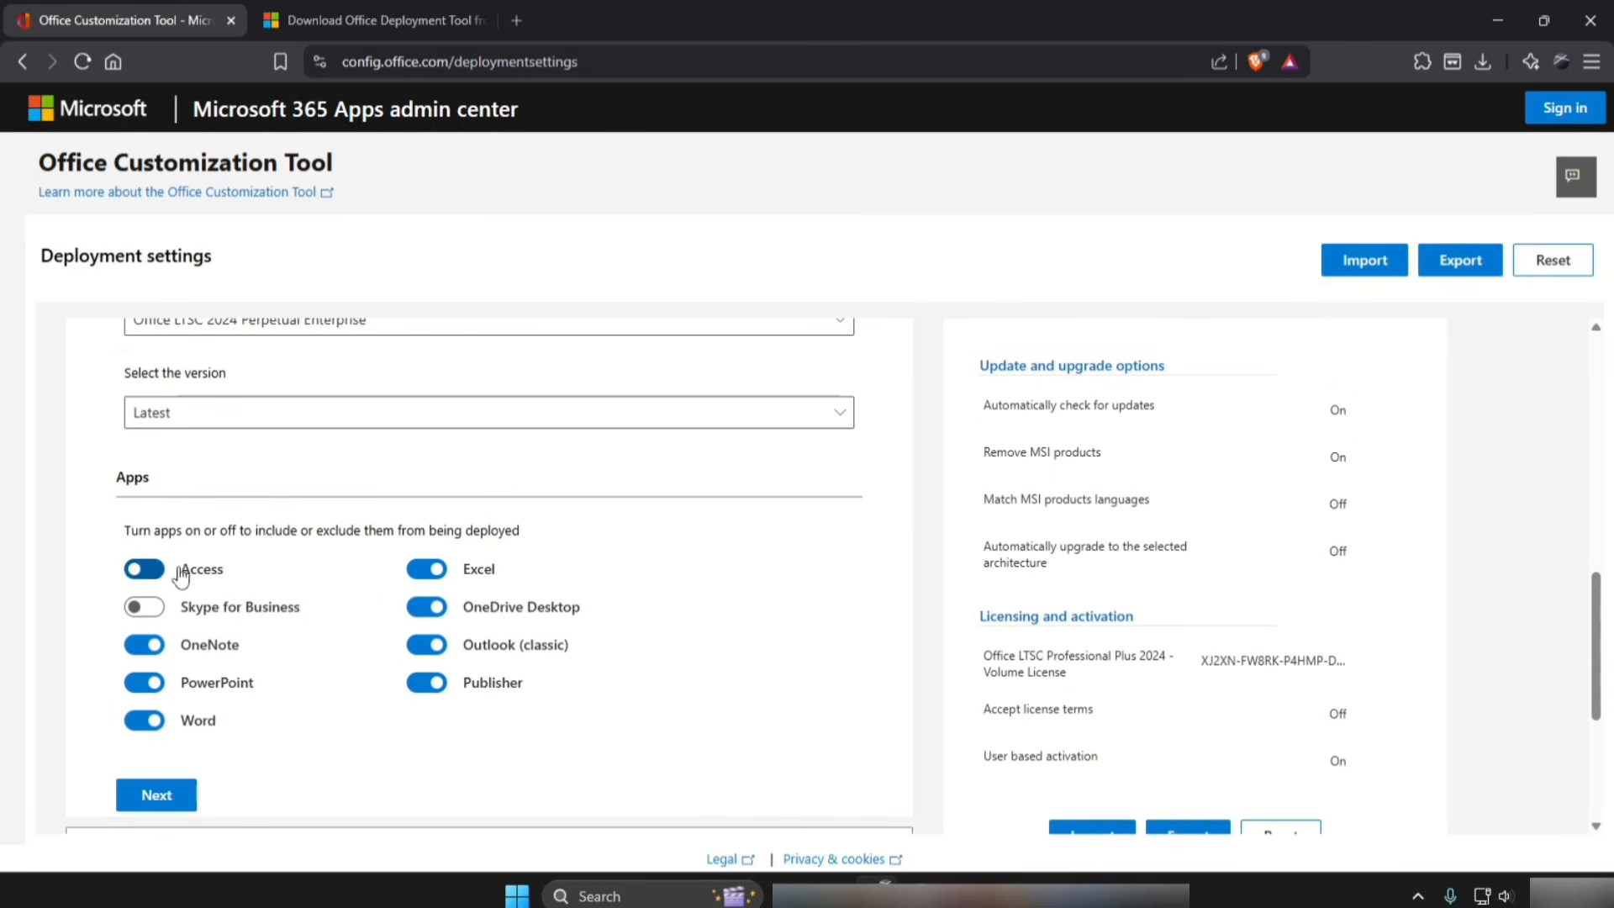
{"action": "left_click", "coordinate": [428, 609]}
{"action": "left_click", "coordinate": [427, 645]}
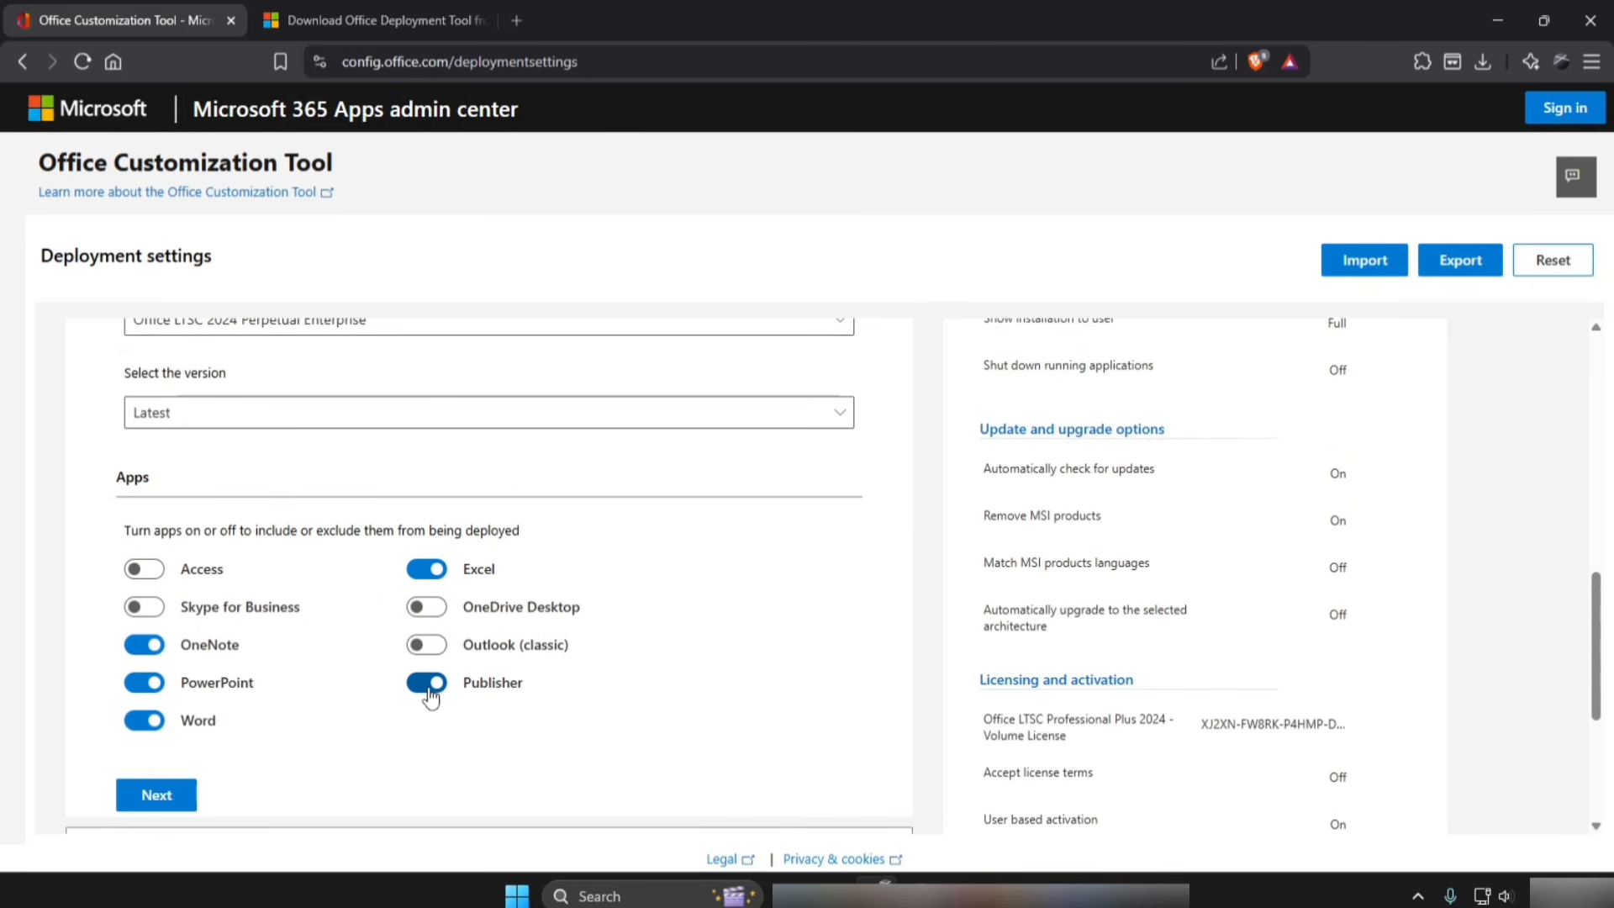
{"action": "left_click", "coordinate": [430, 686]}
{"action": "scroll", "coordinate": [343, 583], "scroll_direction": "down", "scroll_amount": 2}
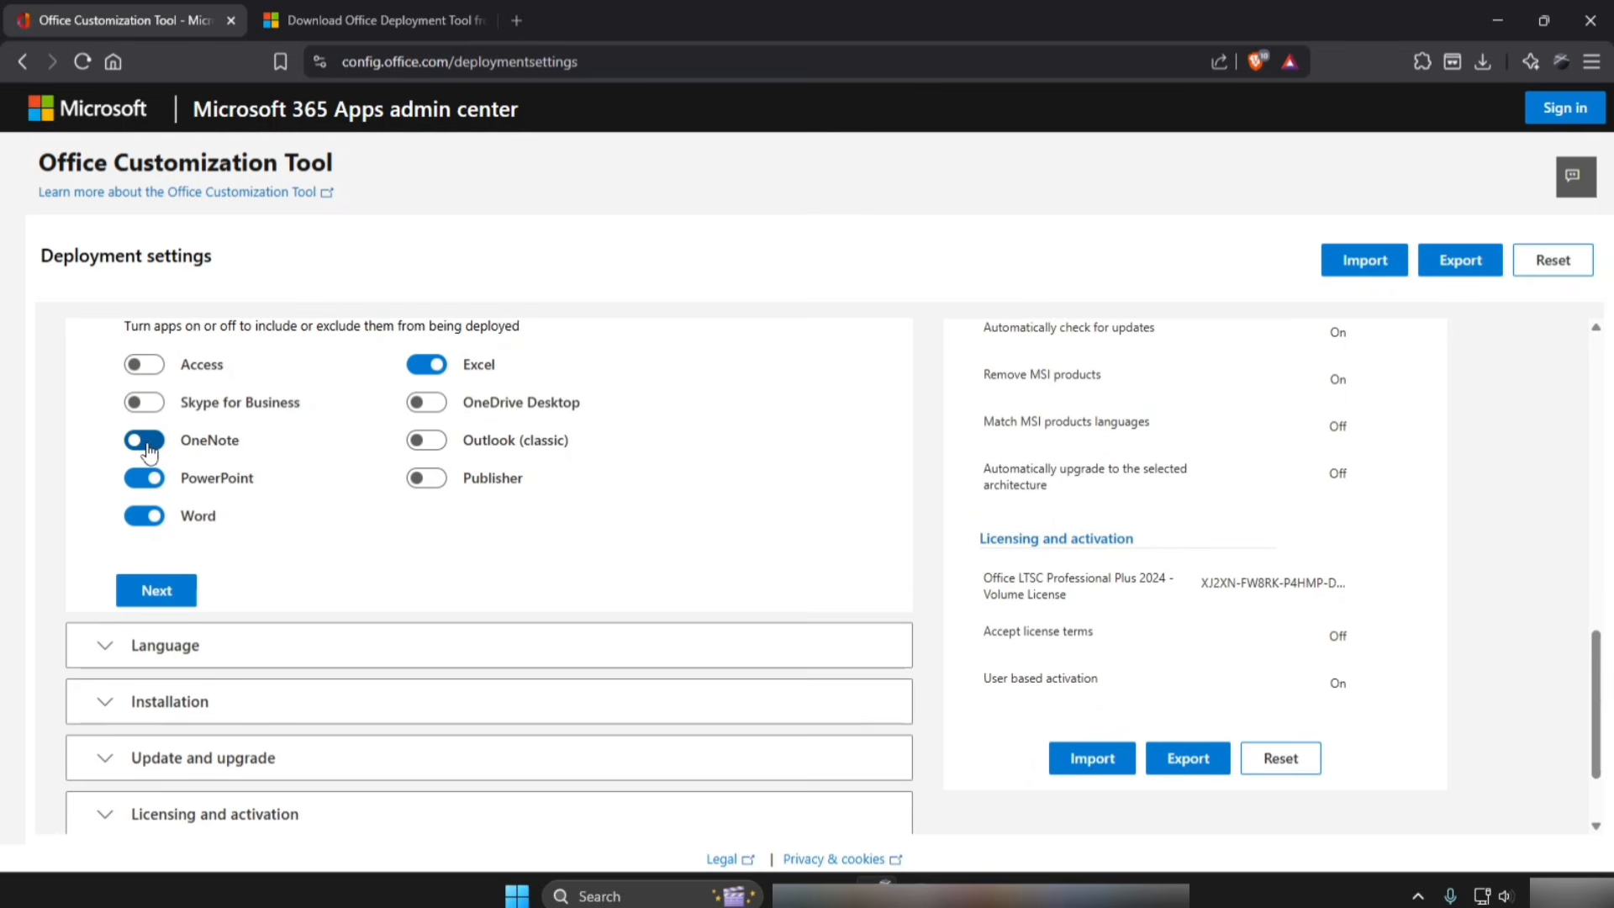
{"action": "left_click", "coordinate": [144, 440]}
{"action": "scroll", "coordinate": [189, 506], "scroll_direction": "down", "scroll_amount": 1}
{"action": "left_click", "coordinate": [156, 488]}
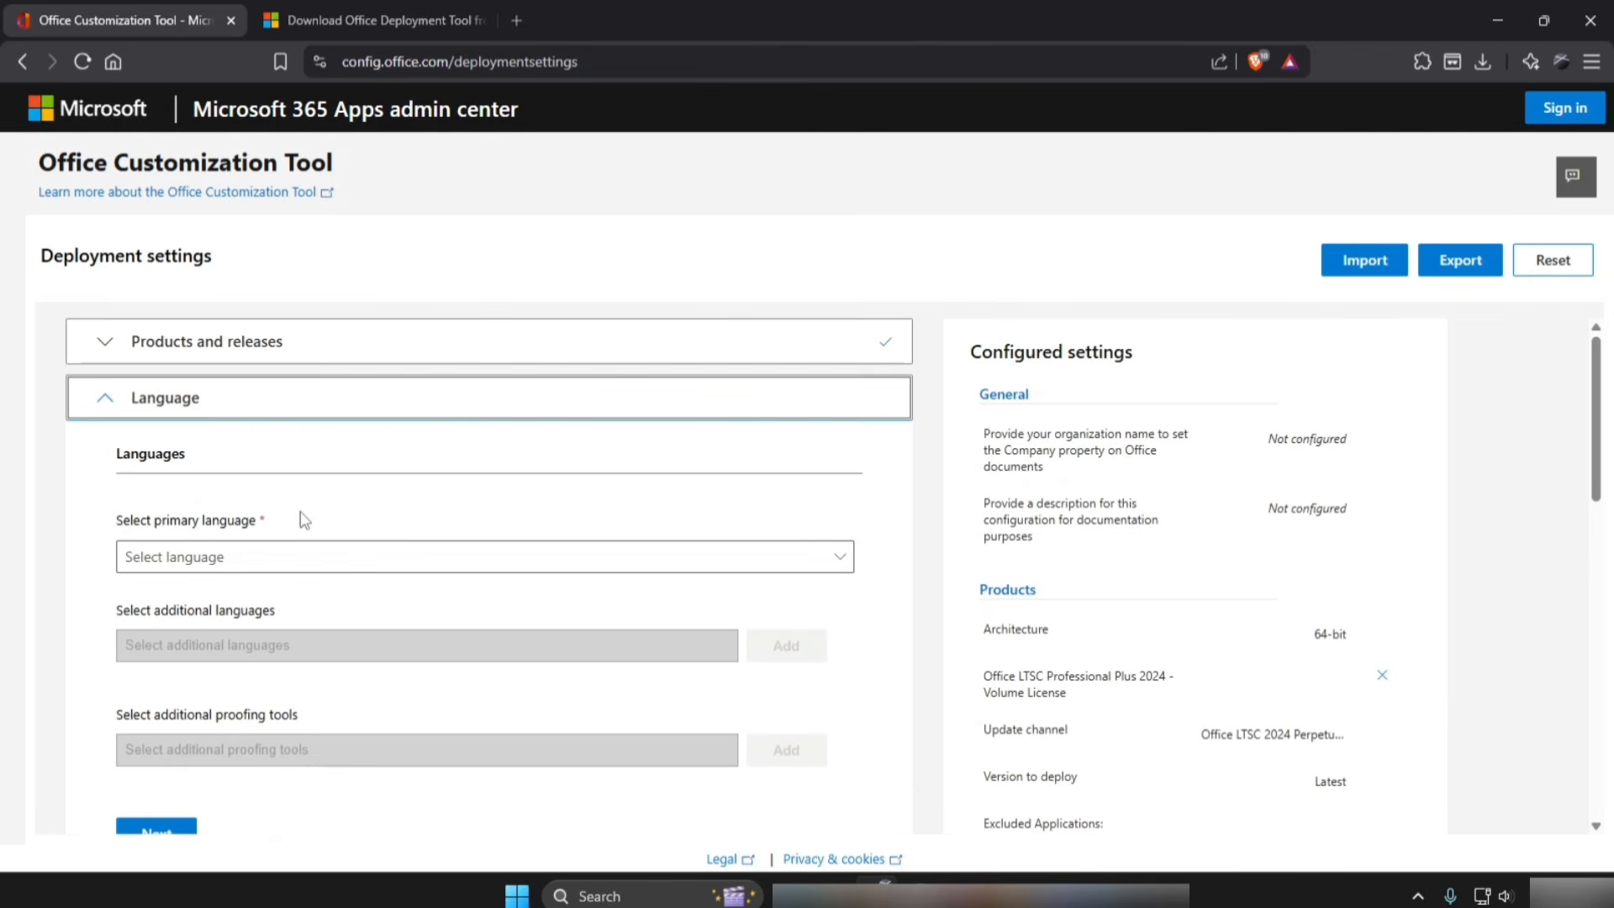
Set the primary language to English (United States) and continue to the Installation section.
{"action": "left_click", "coordinate": [266, 559]}
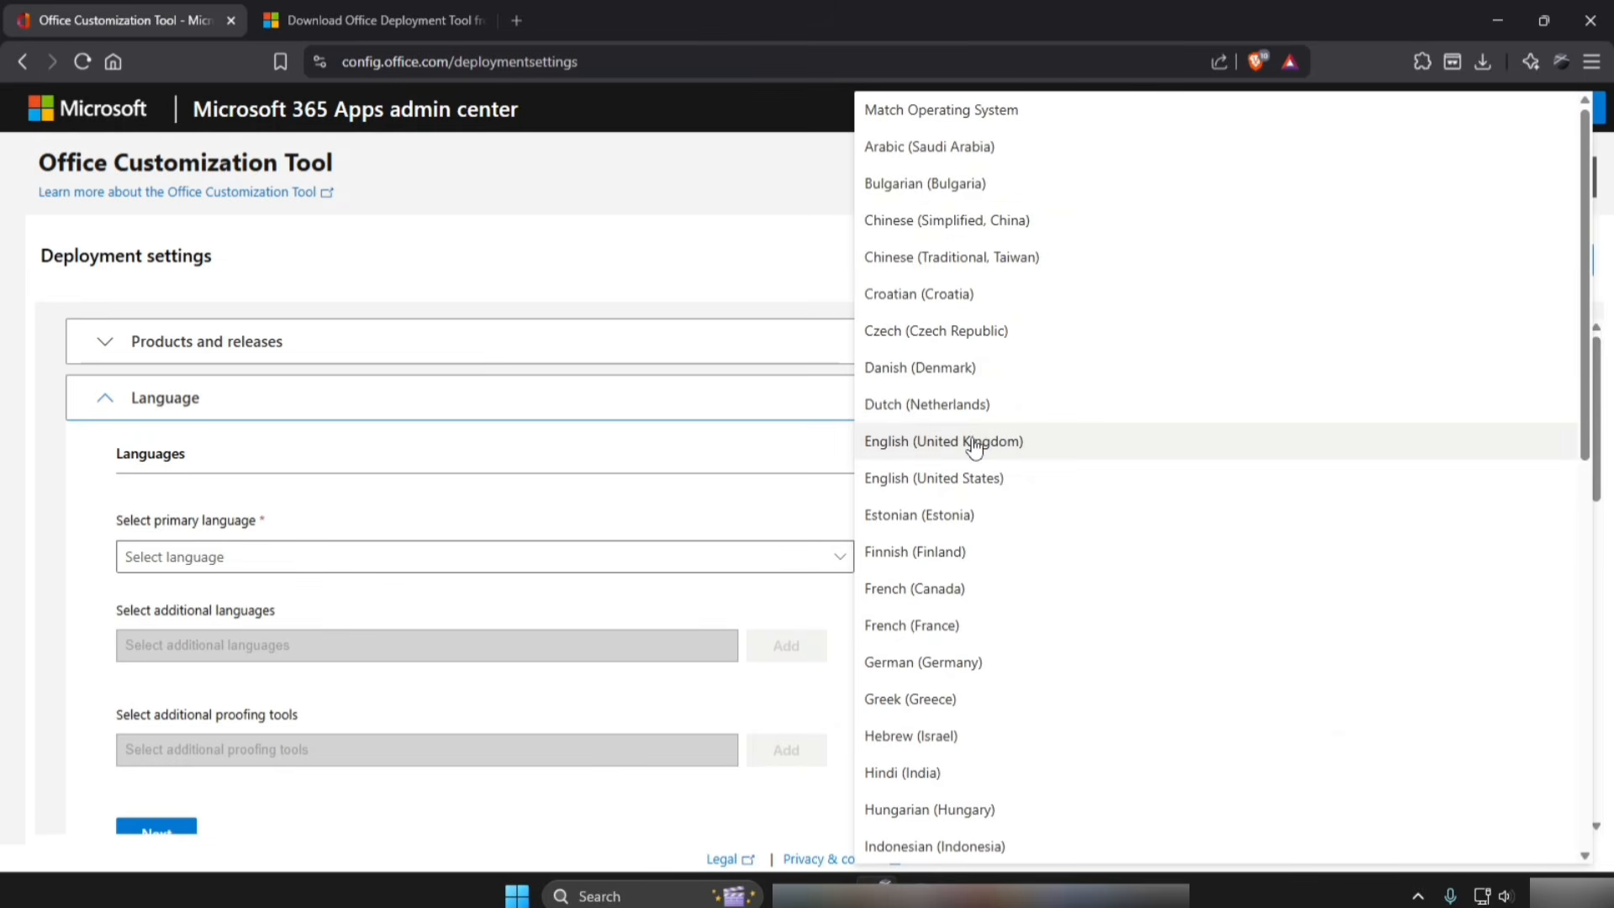
{"action": "left_click", "coordinate": [948, 479]}
{"action": "scroll", "coordinate": [311, 579], "scroll_direction": "down", "scroll_amount": 1}
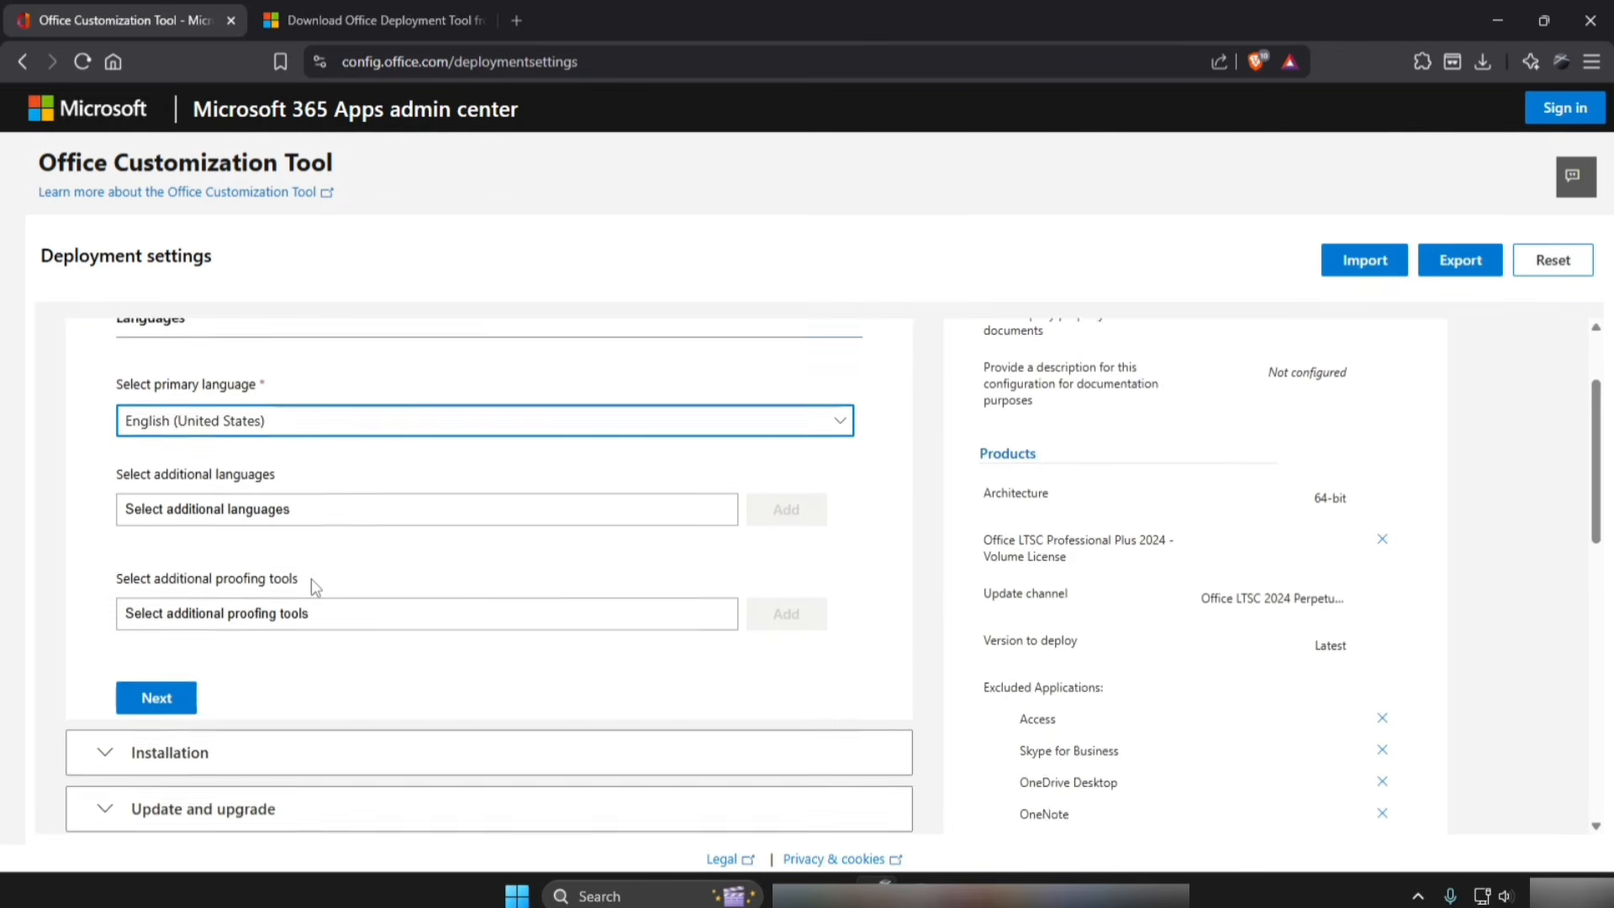
{"action": "scroll", "coordinate": [311, 578], "scroll_direction": "down", "scroll_amount": 1}
{"action": "left_click", "coordinate": [166, 622]}
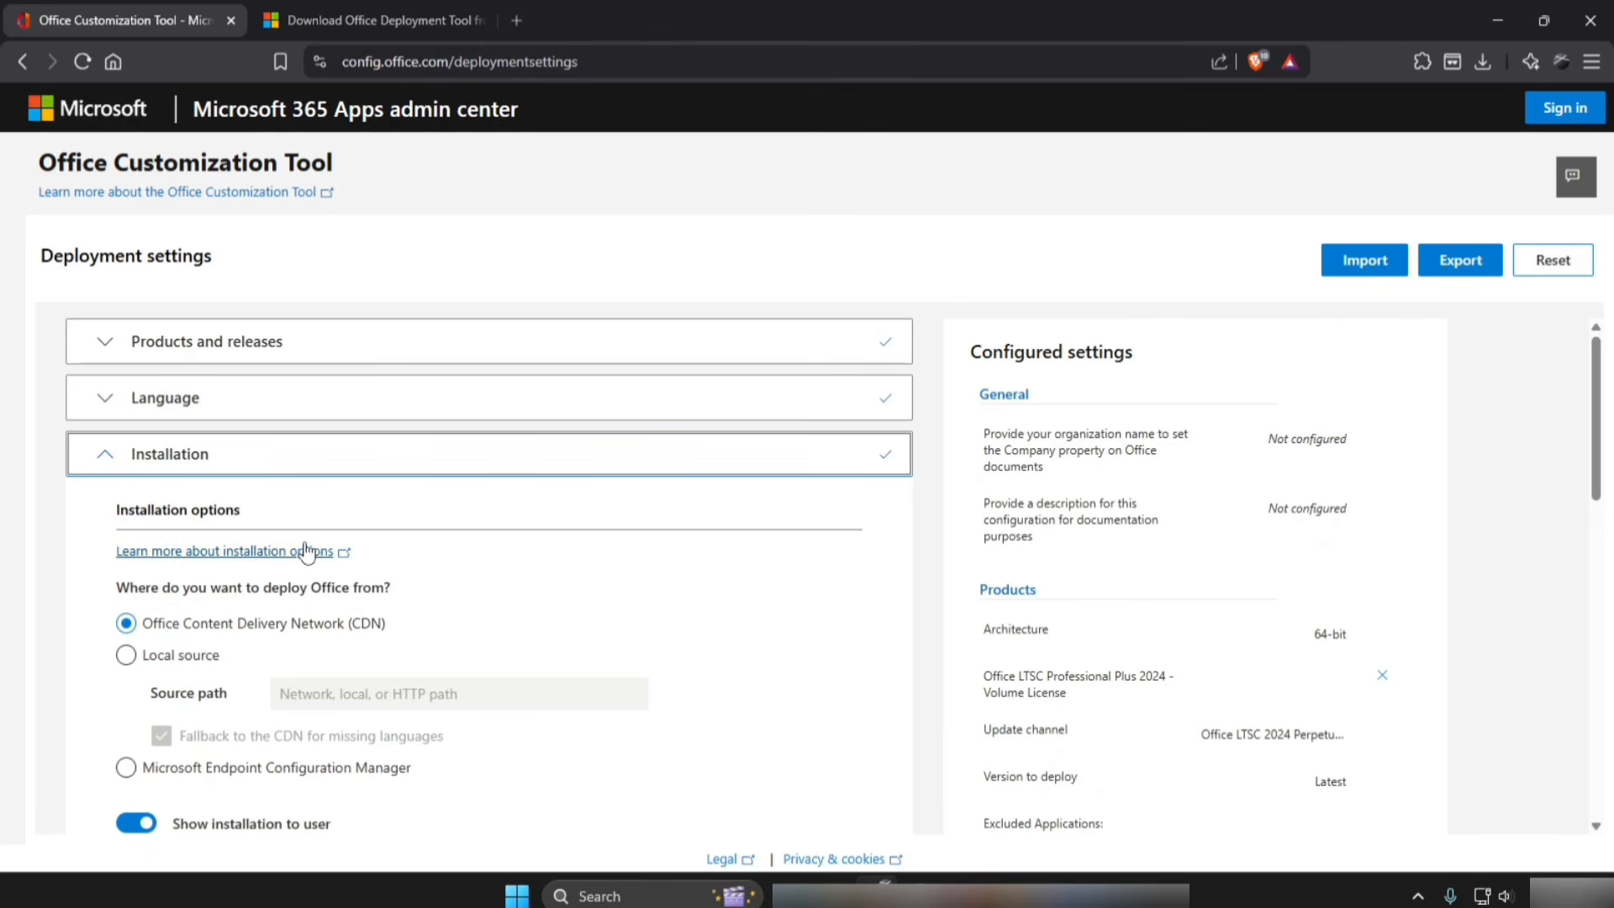
Start exporting the configuration with Office Open XML formats as the default file format.
{"action": "scroll", "coordinate": [306, 551], "scroll_direction": "down", "scroll_amount": 5}
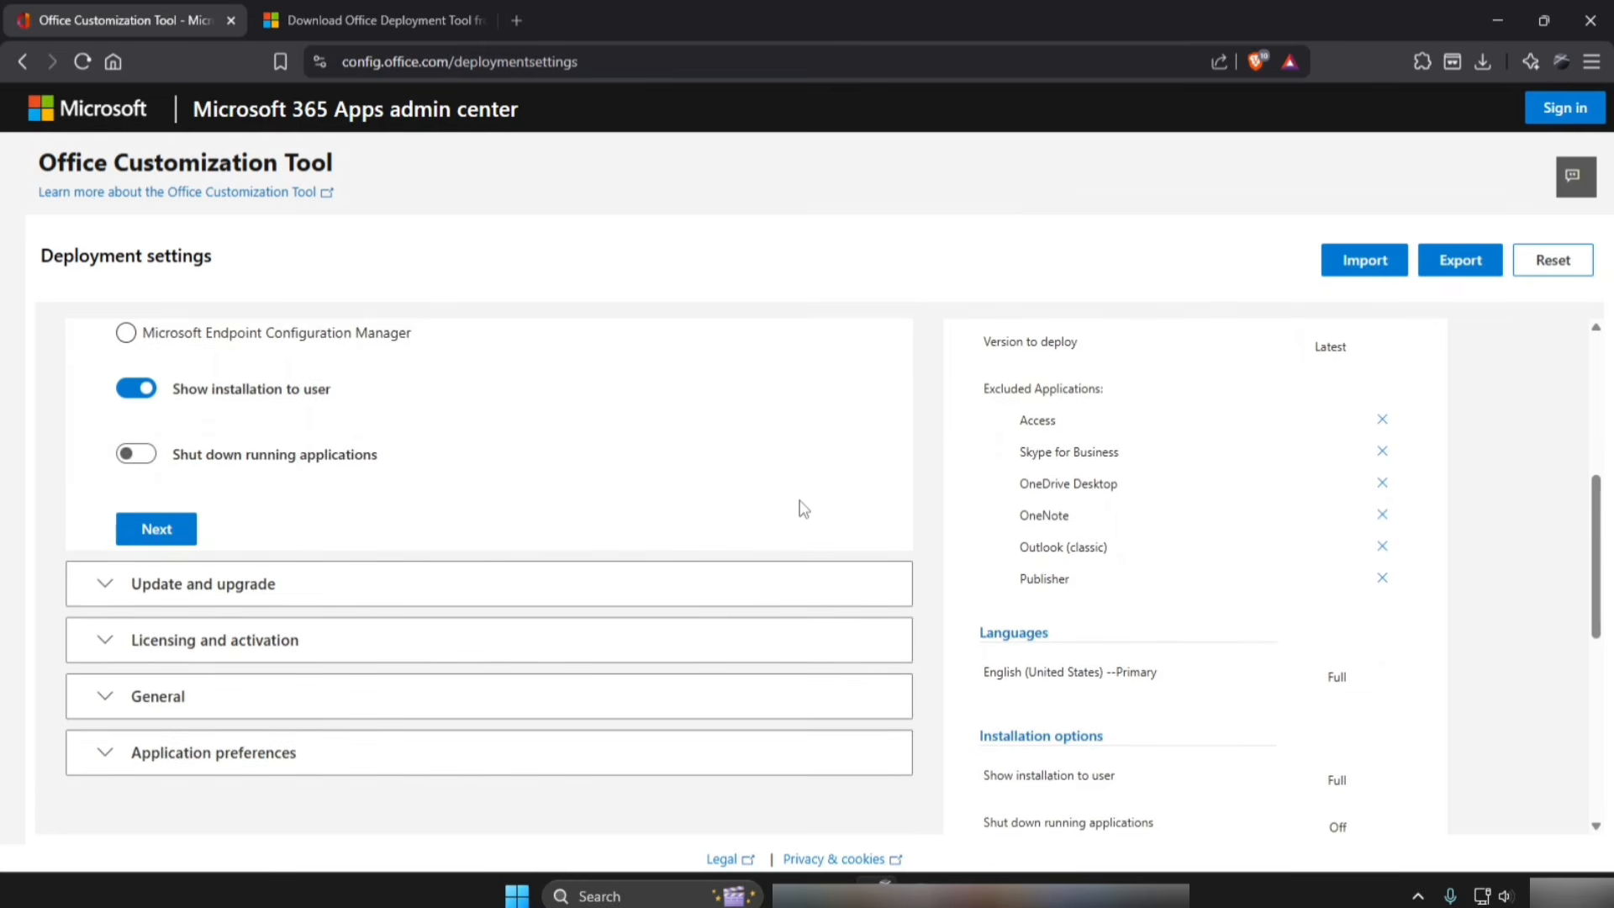
{"action": "scroll", "coordinate": [803, 509], "scroll_direction": "up", "scroll_amount": 5}
{"action": "left_click", "coordinate": [1460, 260]}
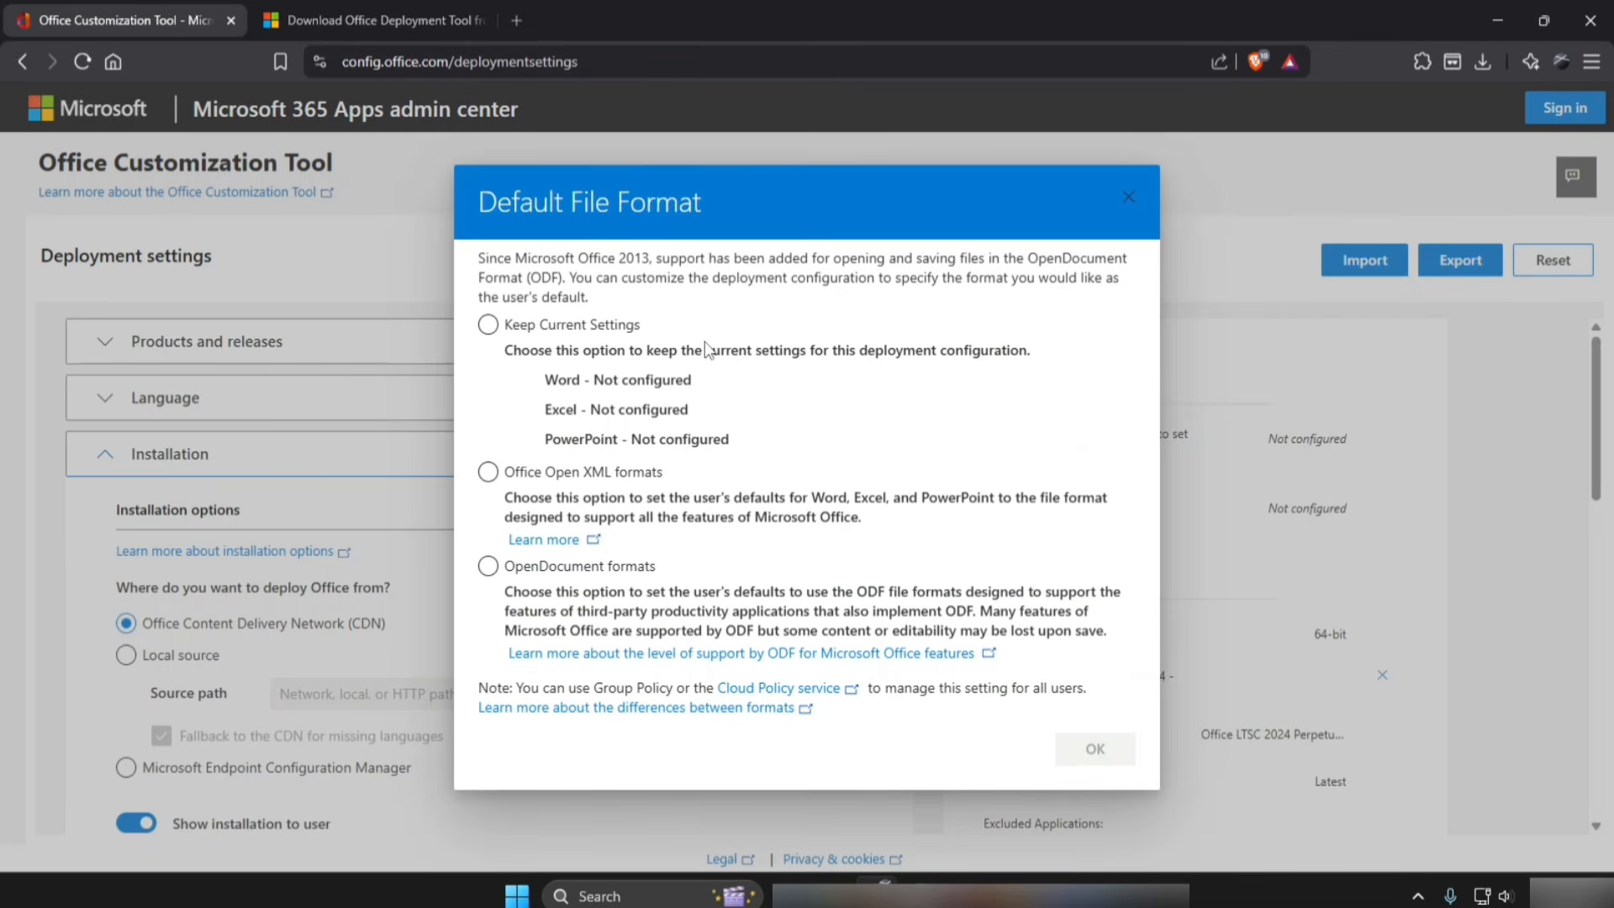
{"action": "left_click", "coordinate": [548, 476]}
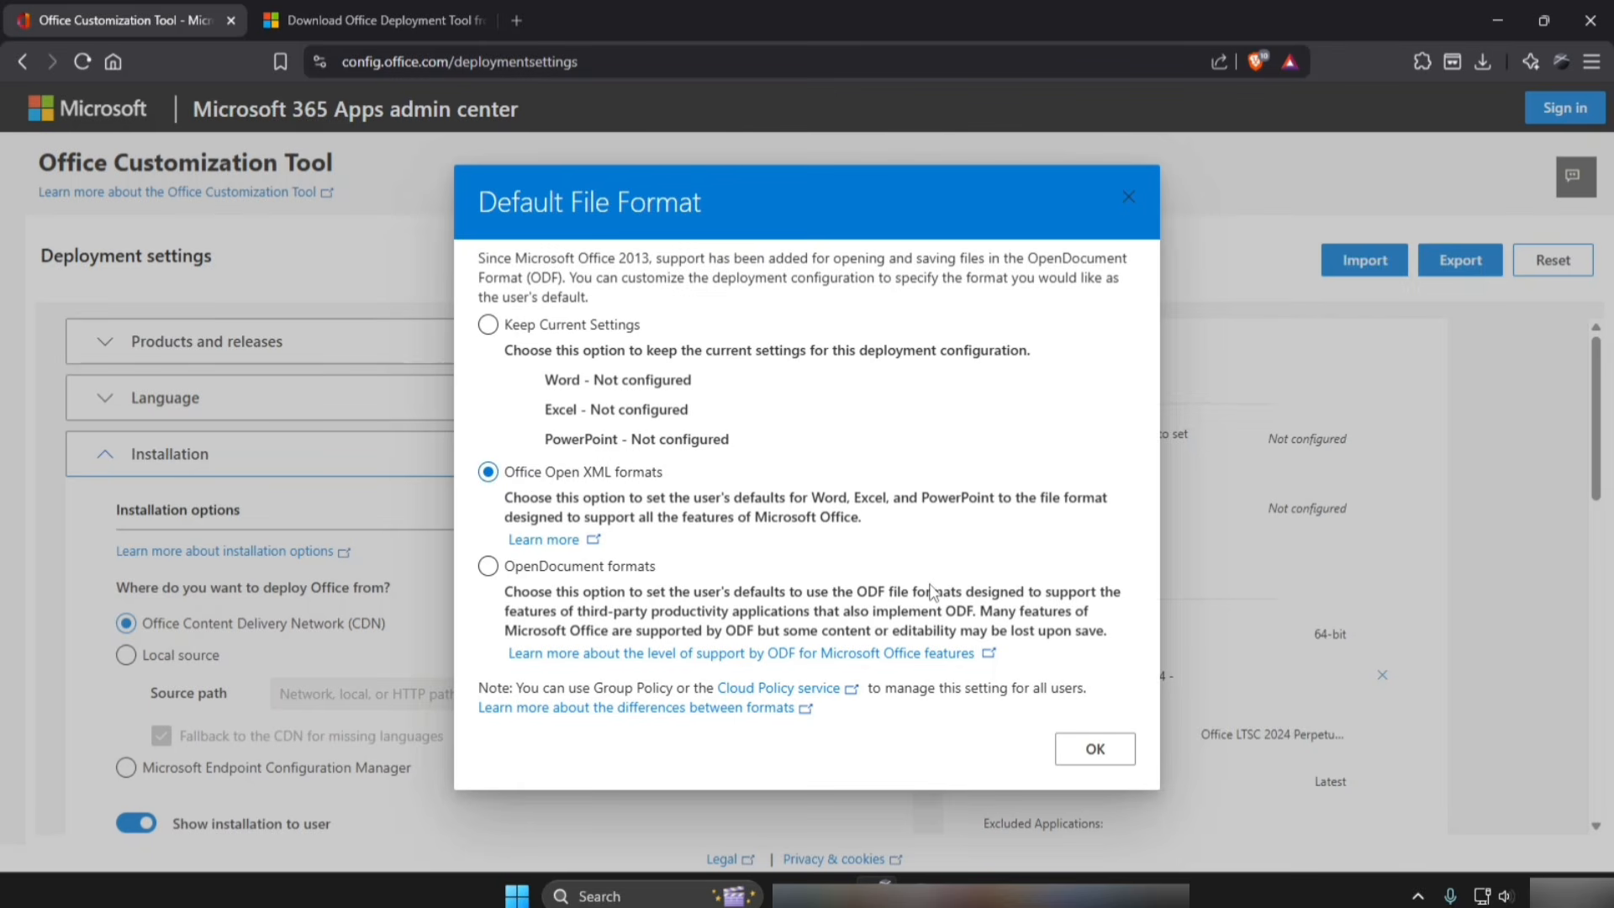
{"action": "left_click", "coordinate": [1097, 749]}
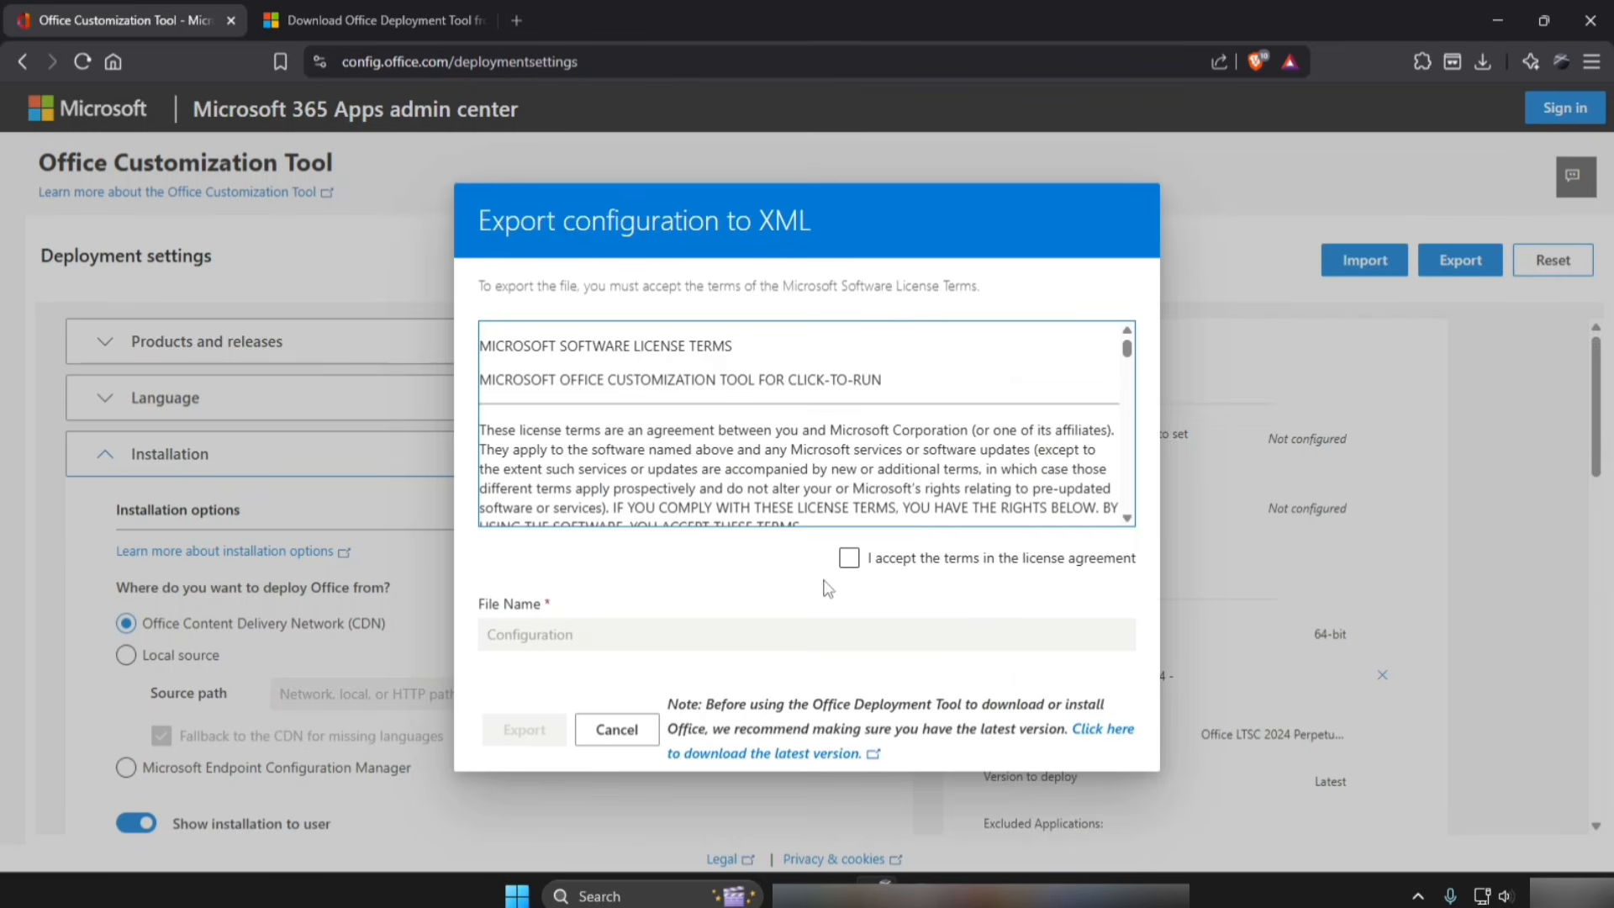
Accept the license agreement and export the XML file under the name Configuration.
{"action": "left_click", "coordinate": [905, 561]}
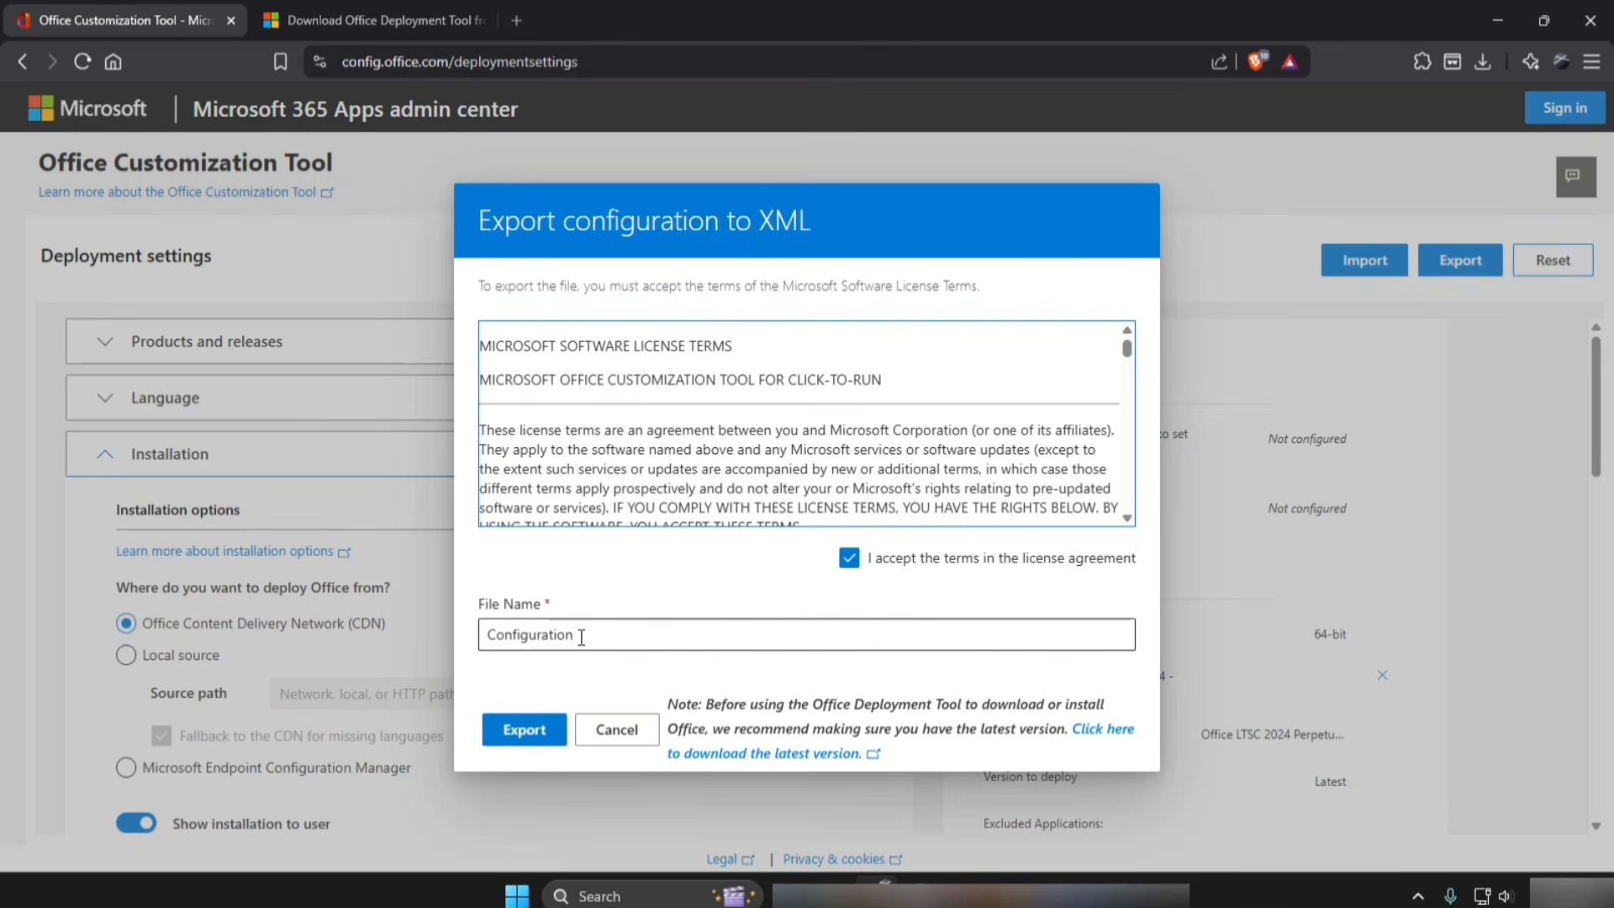
{"action": "left_click_drag", "start_coordinate": [581, 638], "coordinate": [461, 632]}
{"action": "left_click", "coordinate": [507, 665]}
{"action": "left_click", "coordinate": [532, 744]}
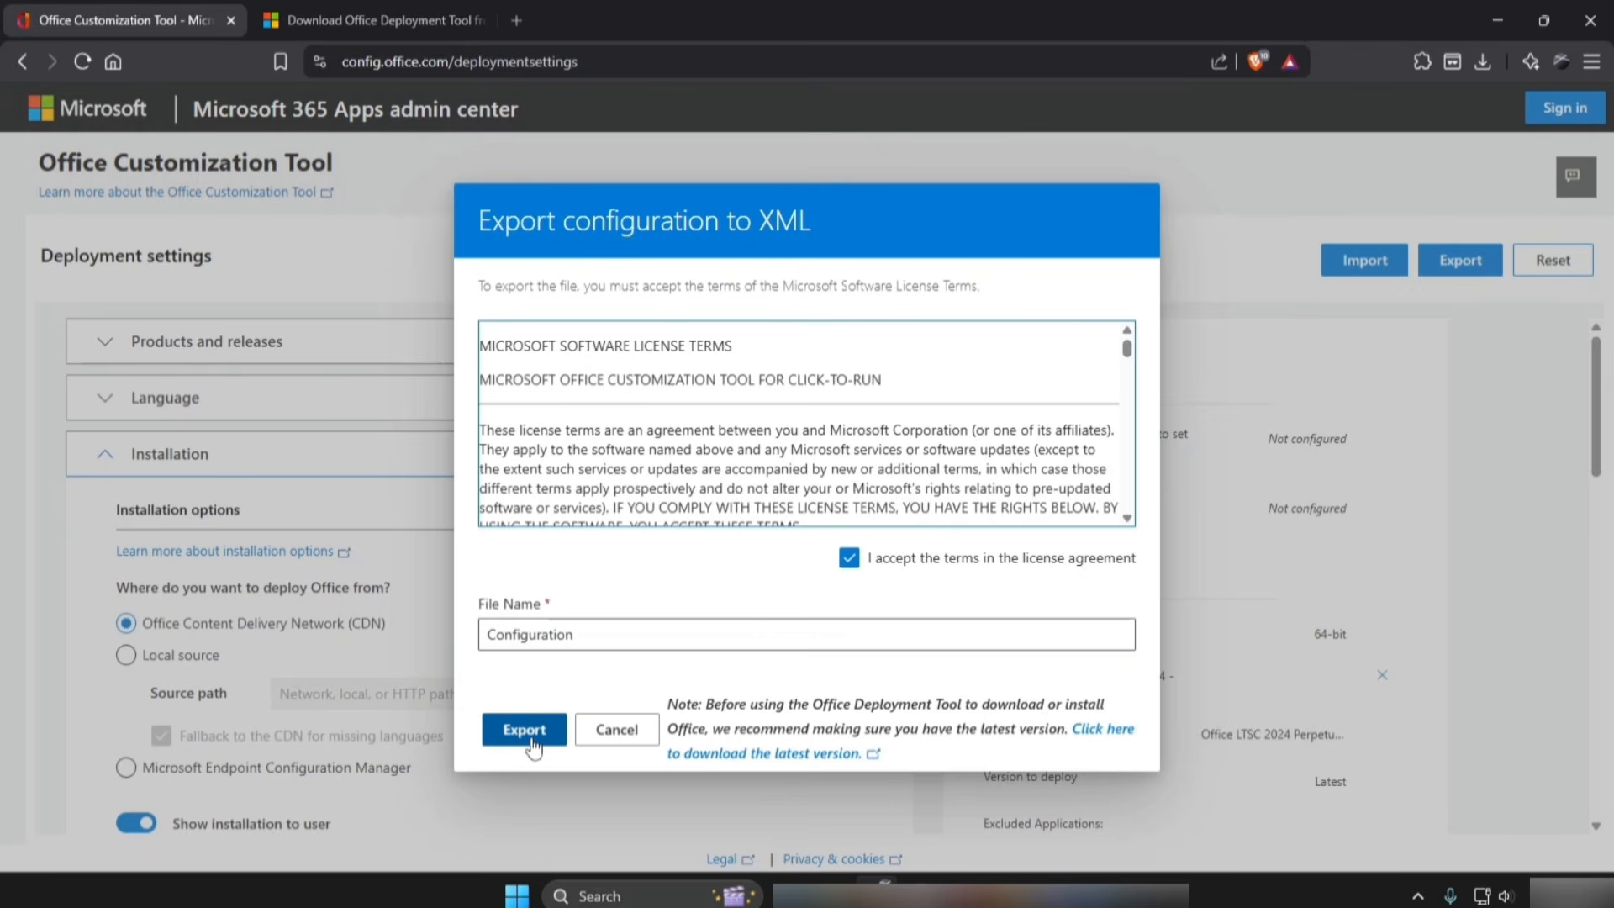
{"action": "left_click", "coordinate": [532, 744]}
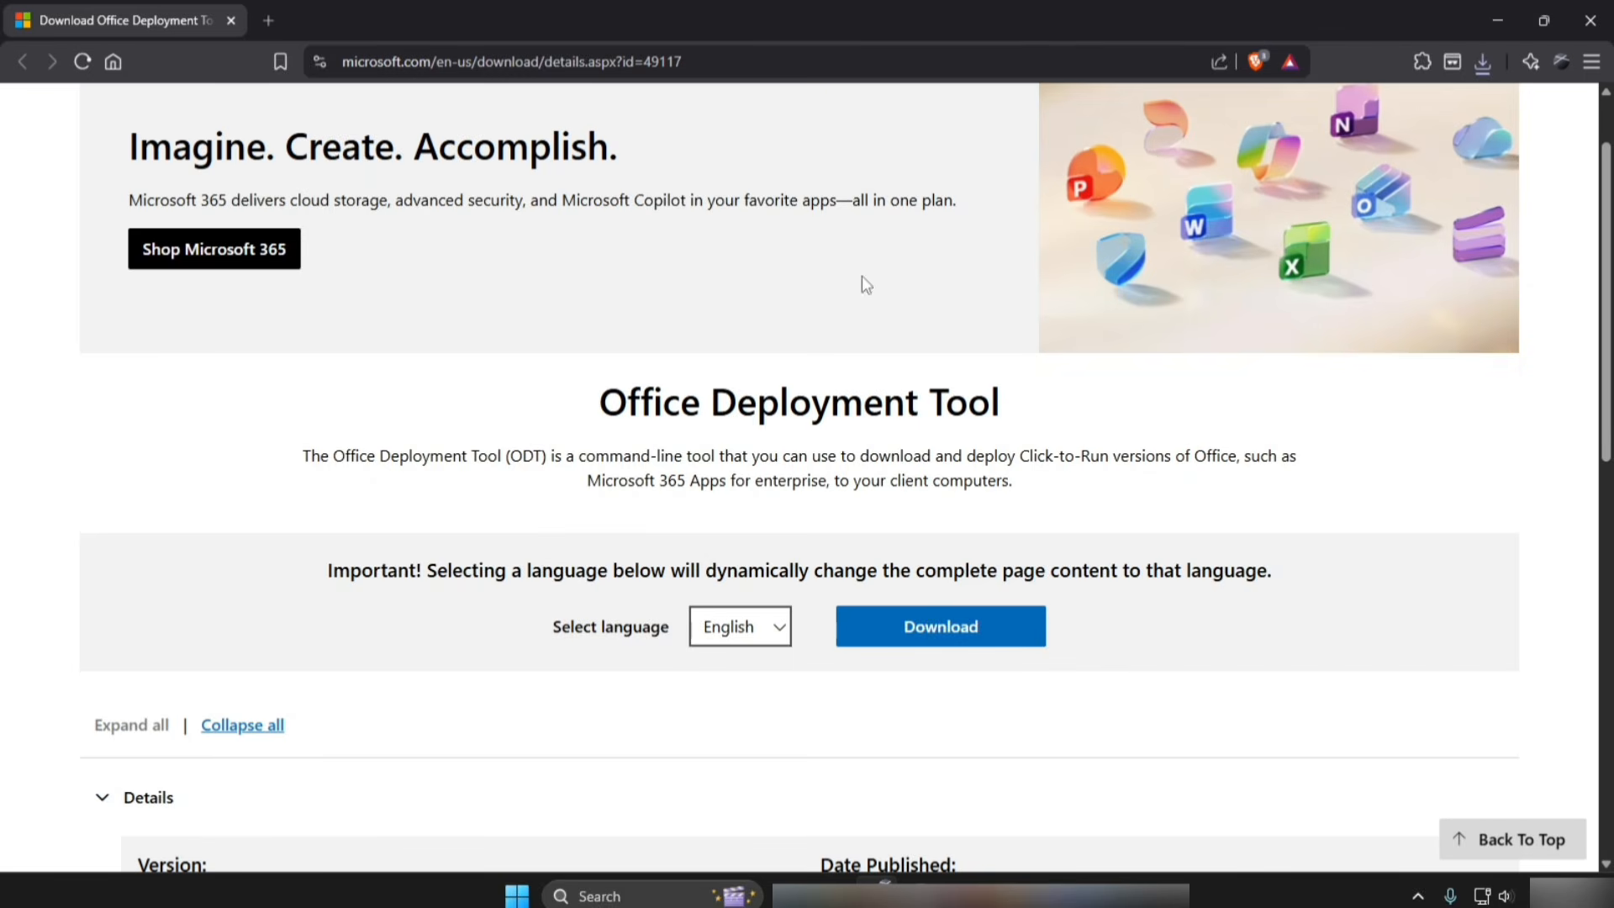
Download the English Office Deployment Tool, show the file in its Downloads folder and refresh the folder view.
{"action": "left_click", "coordinate": [937, 636]}
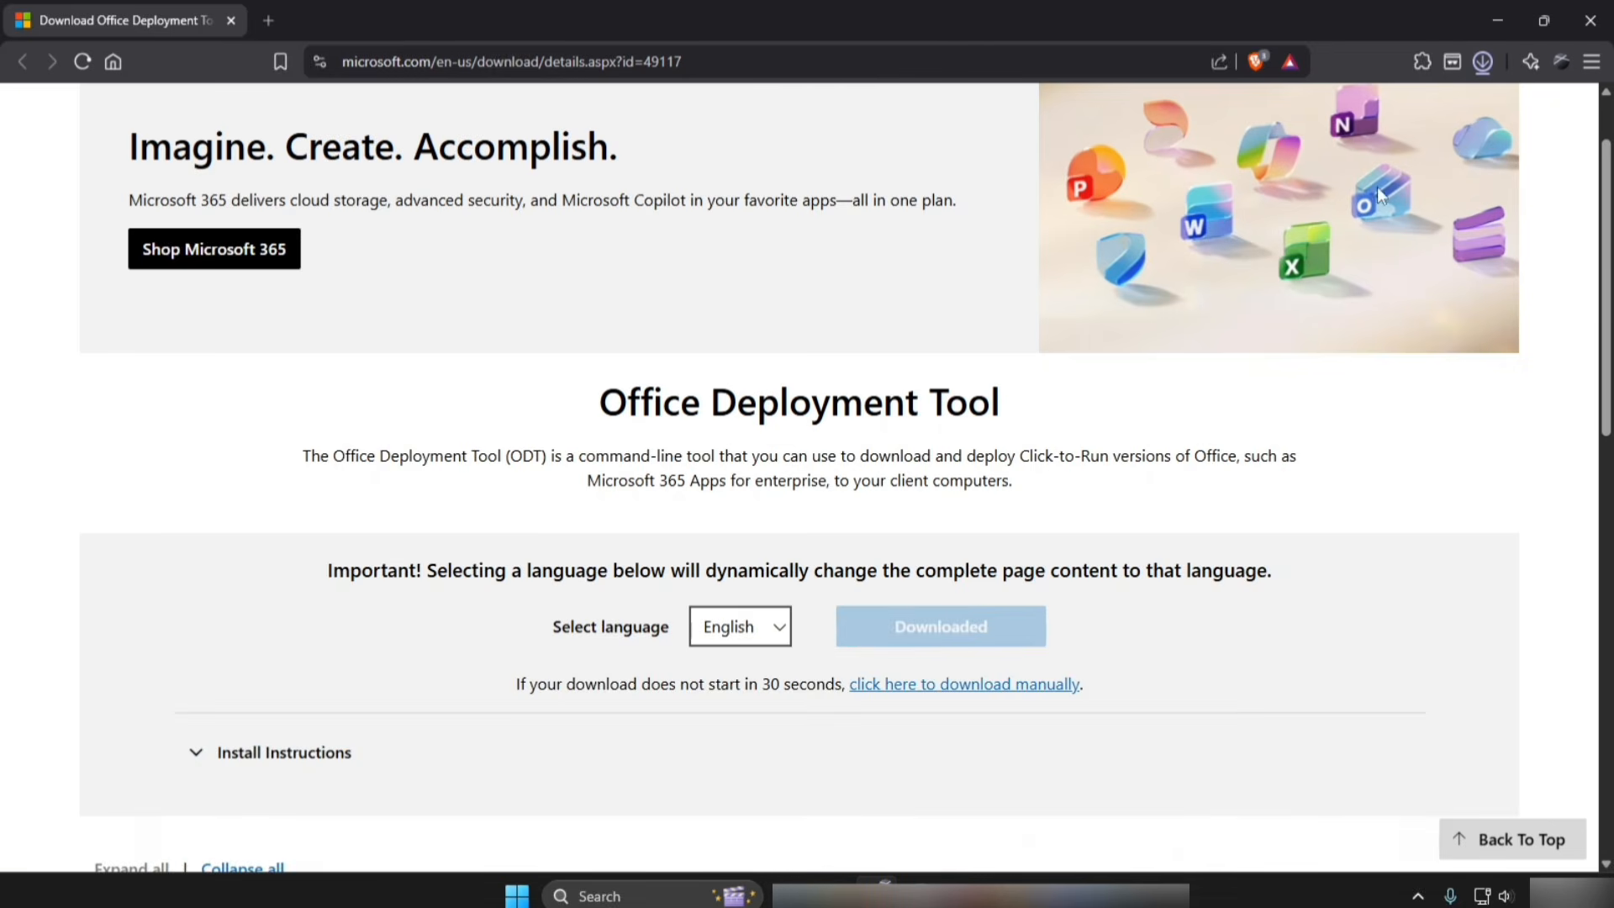
{"action": "left_click", "coordinate": [1483, 61]}
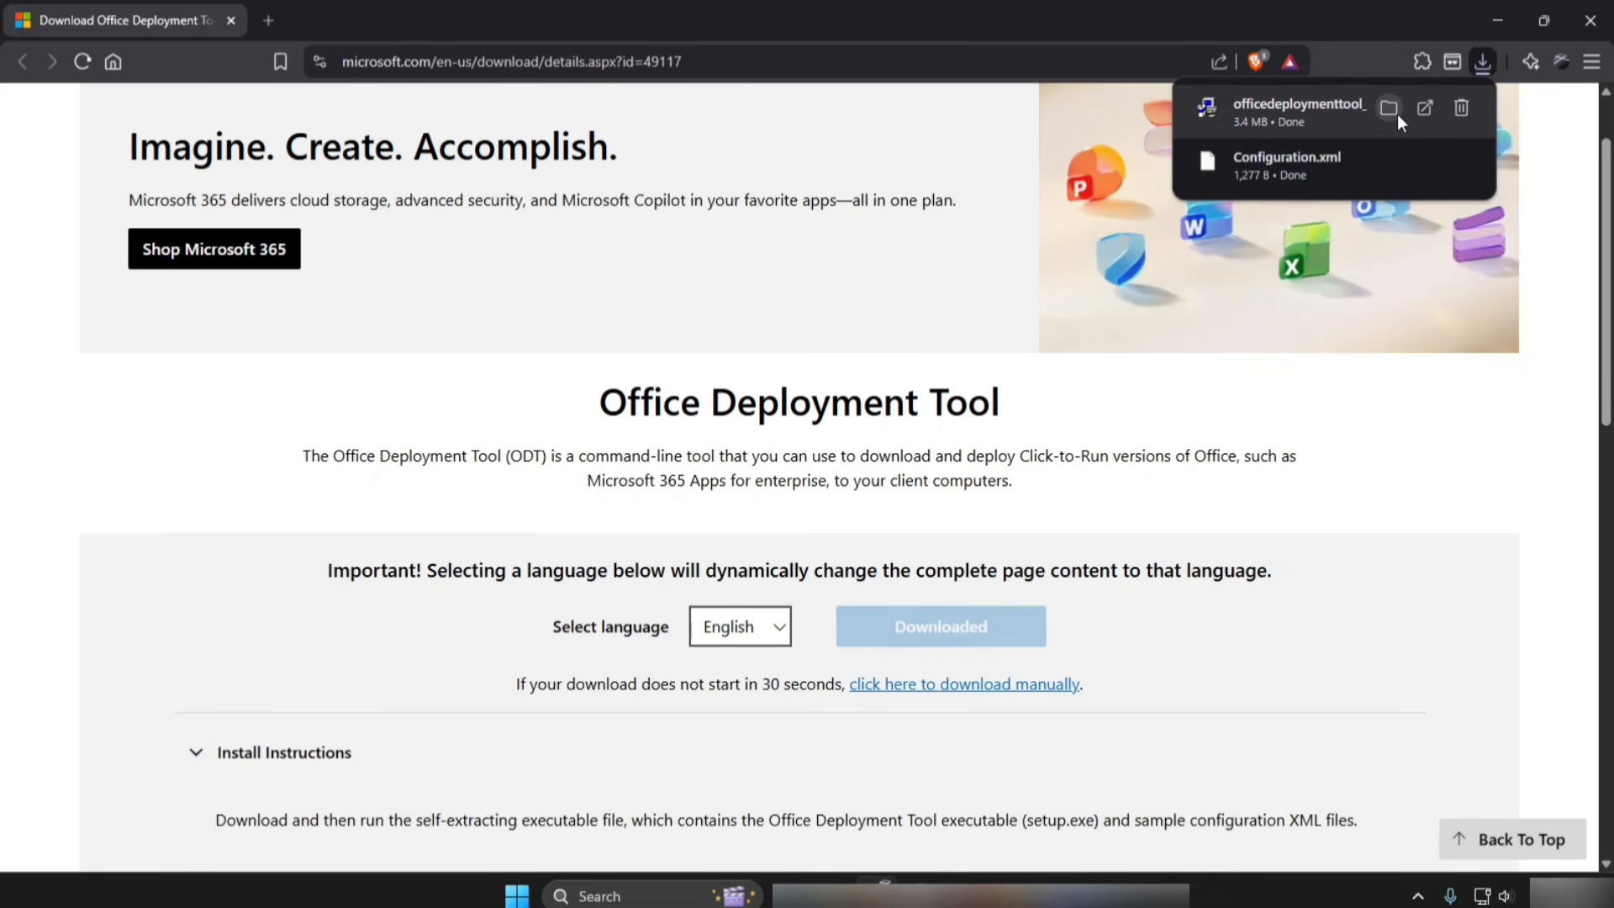
{"action": "left_click", "coordinate": [1395, 112]}
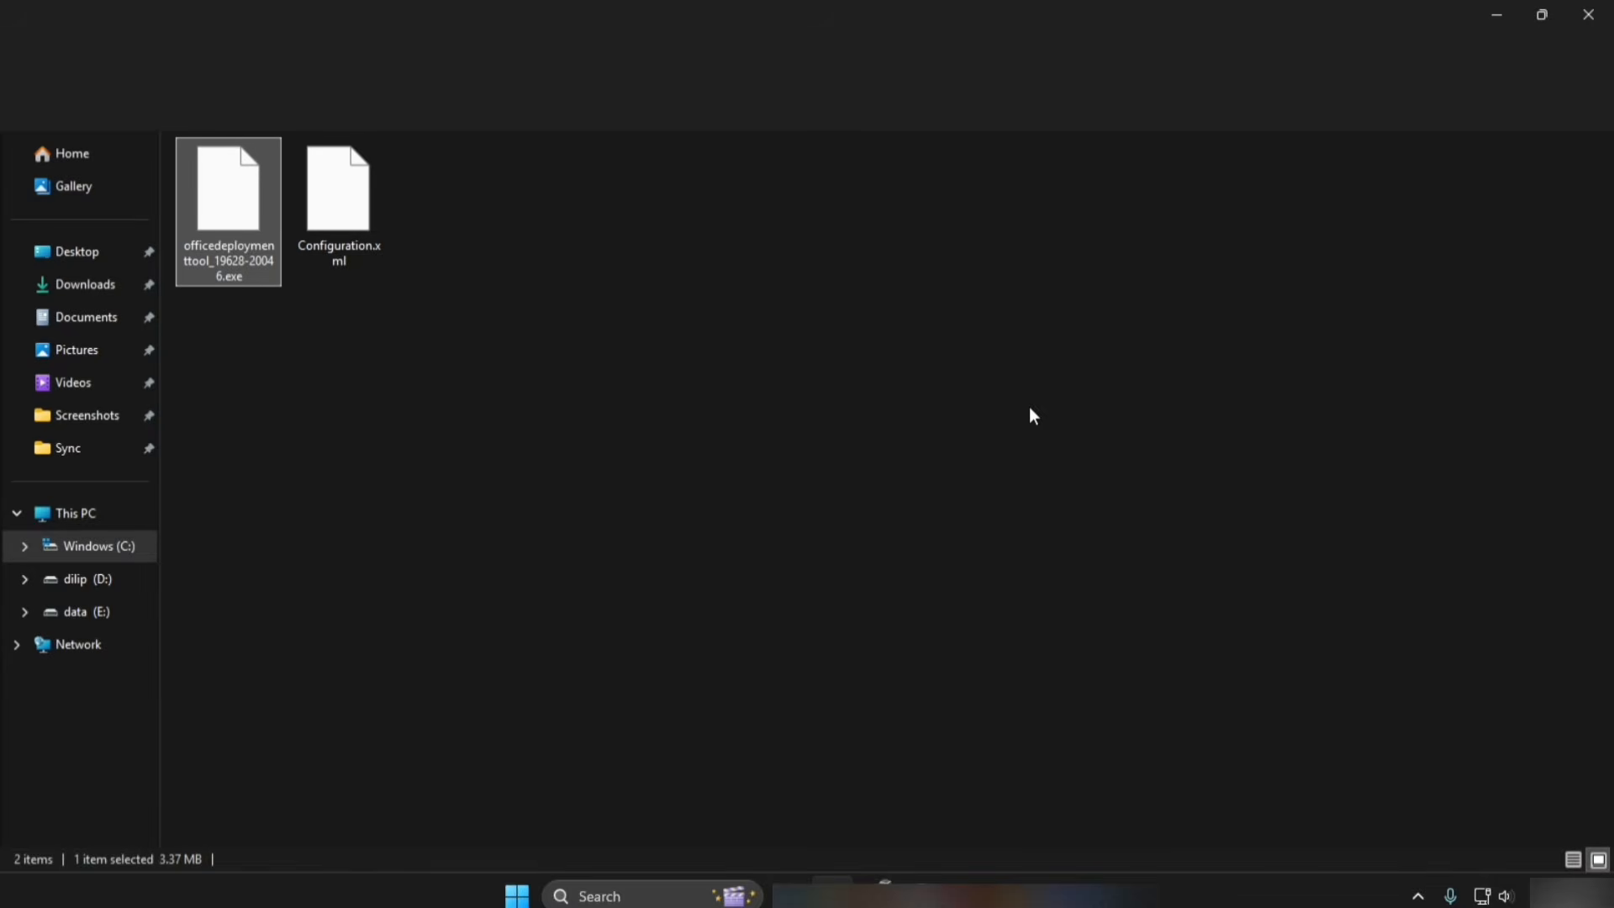
{"action": "right_click", "coordinate": [573, 316]}
{"action": "left_click", "coordinate": [620, 402]}
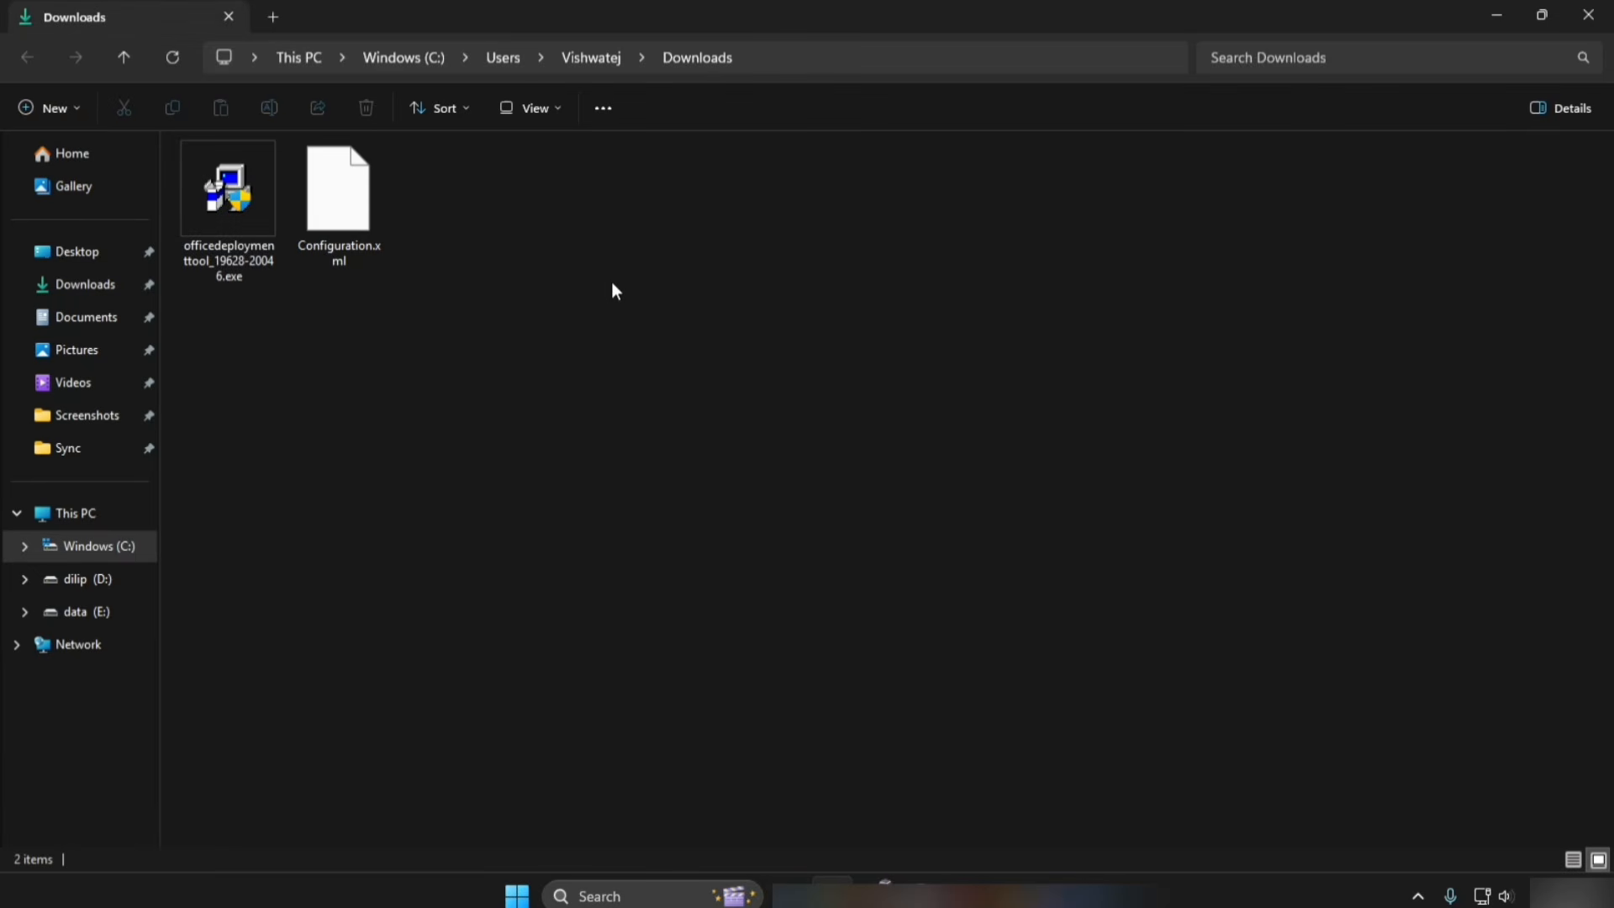
Create a new folder named Office in Downloads.
{"action": "key", "text": "ctrl+shift+n"}
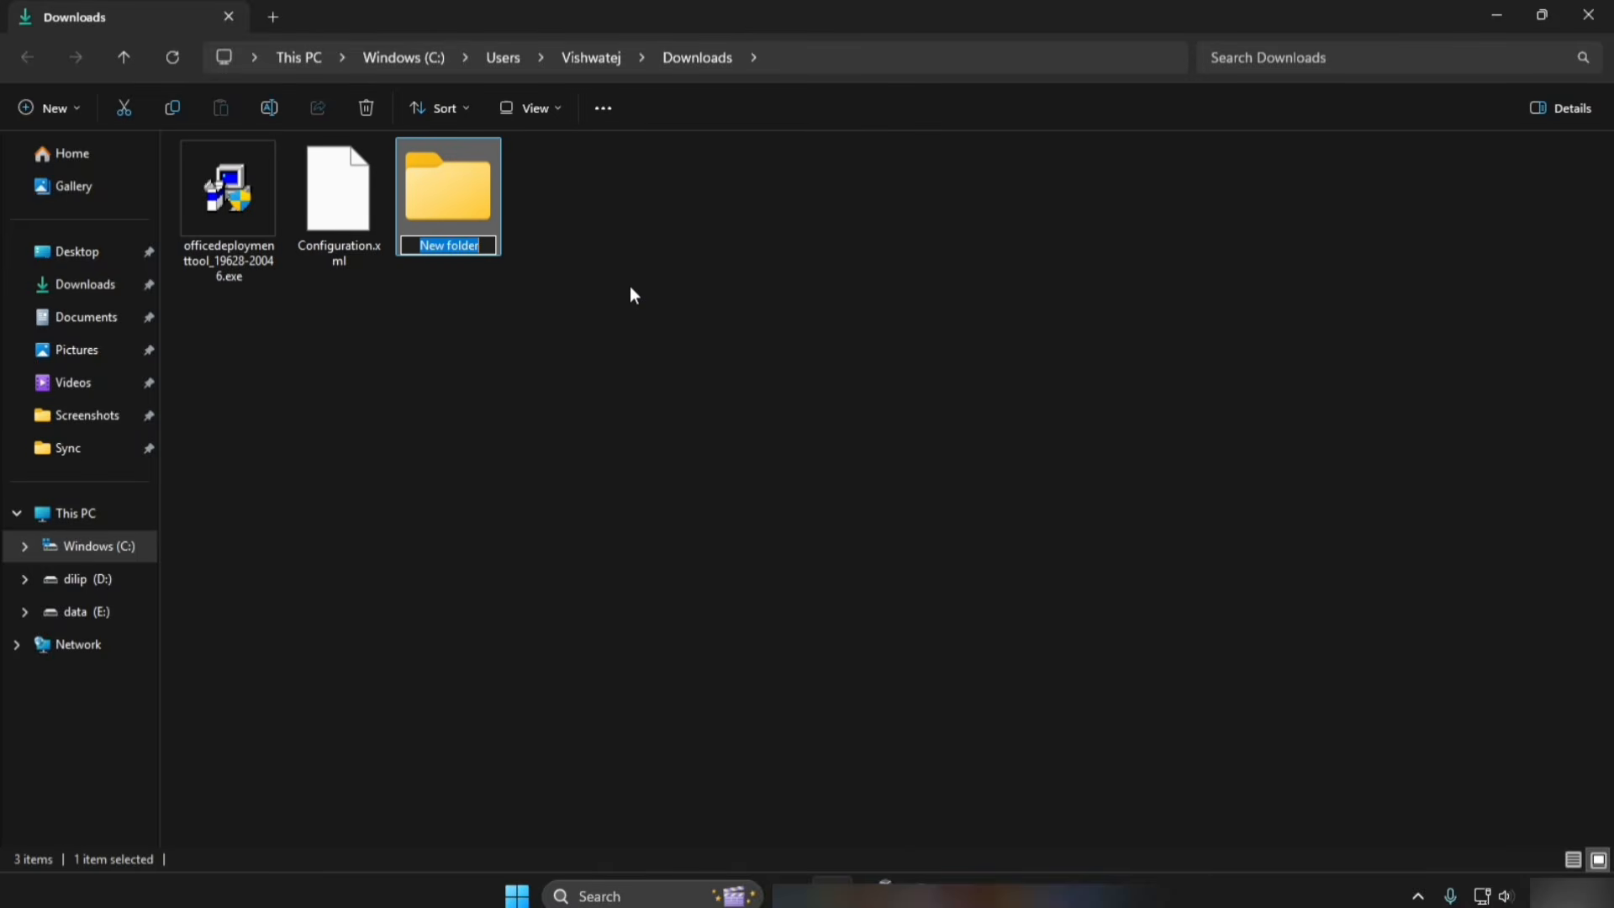
{"action": "type", "text": "Office"}
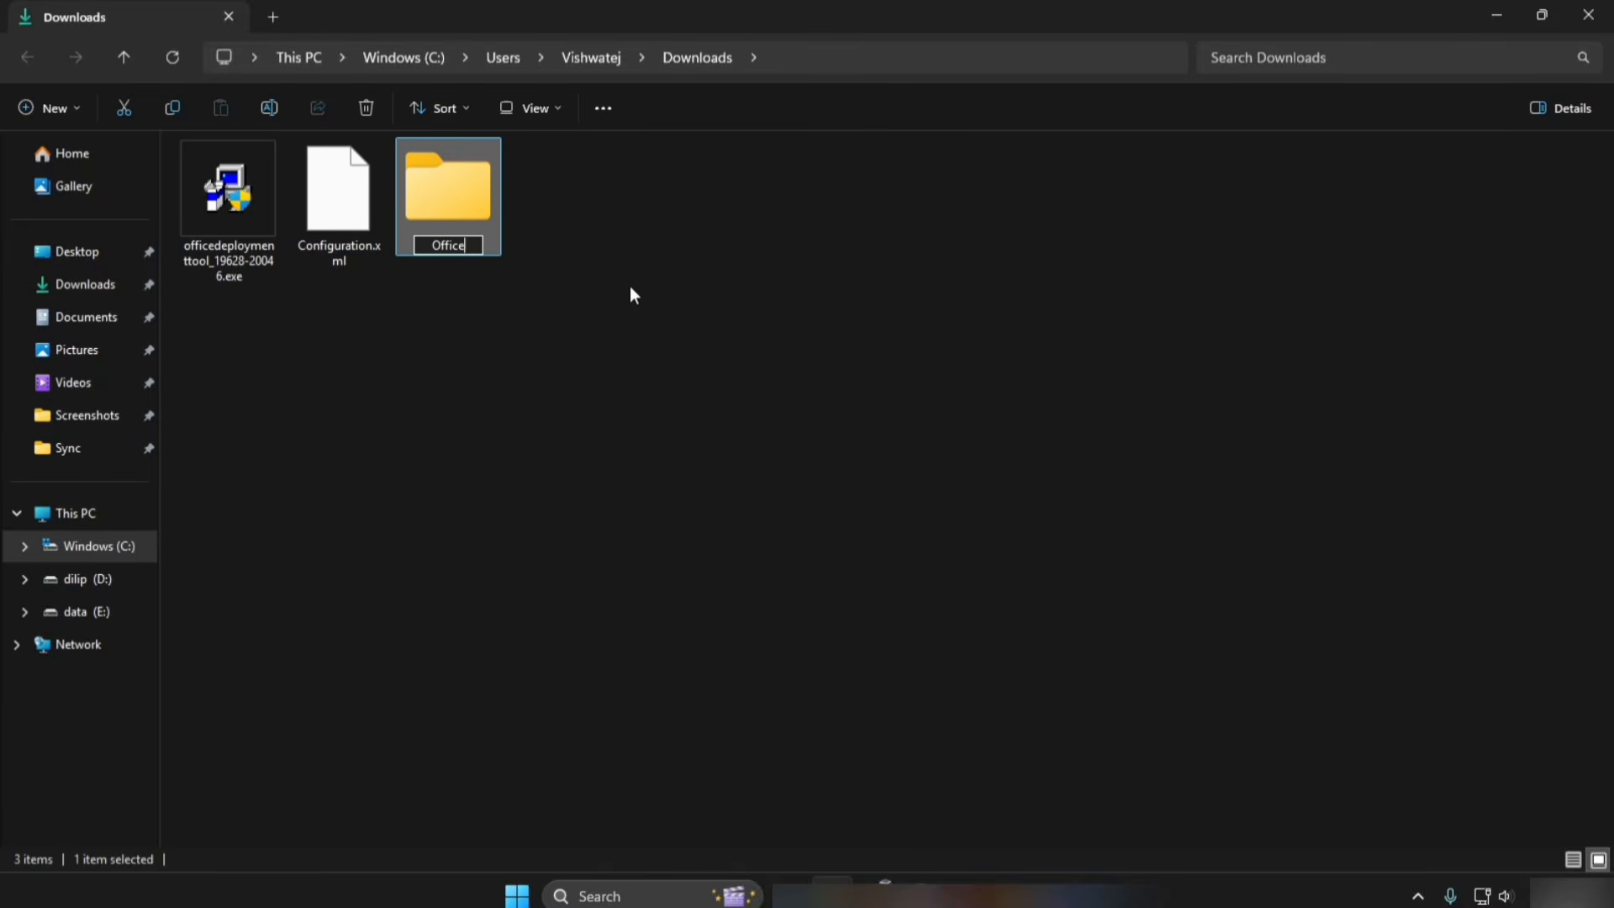
{"action": "key", "text": "Return"}
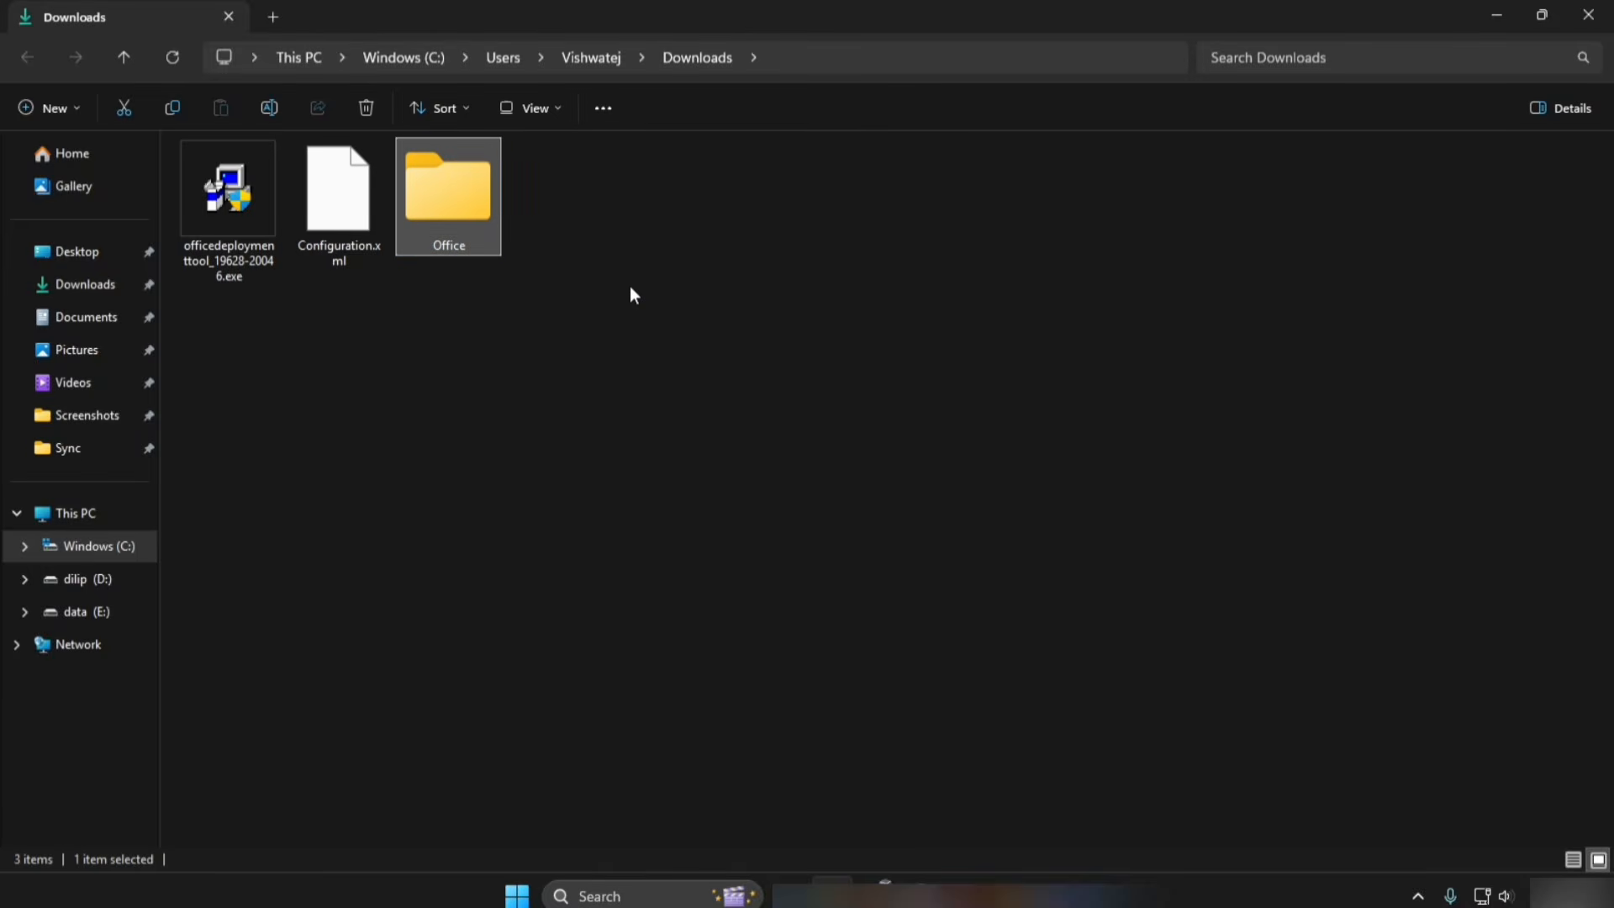
Move the Office Deployment Tool executable and Configuration.xml into the Office folder.
{"action": "left_click_drag", "start_coordinate": [343, 290], "coordinate": [248, 252]}
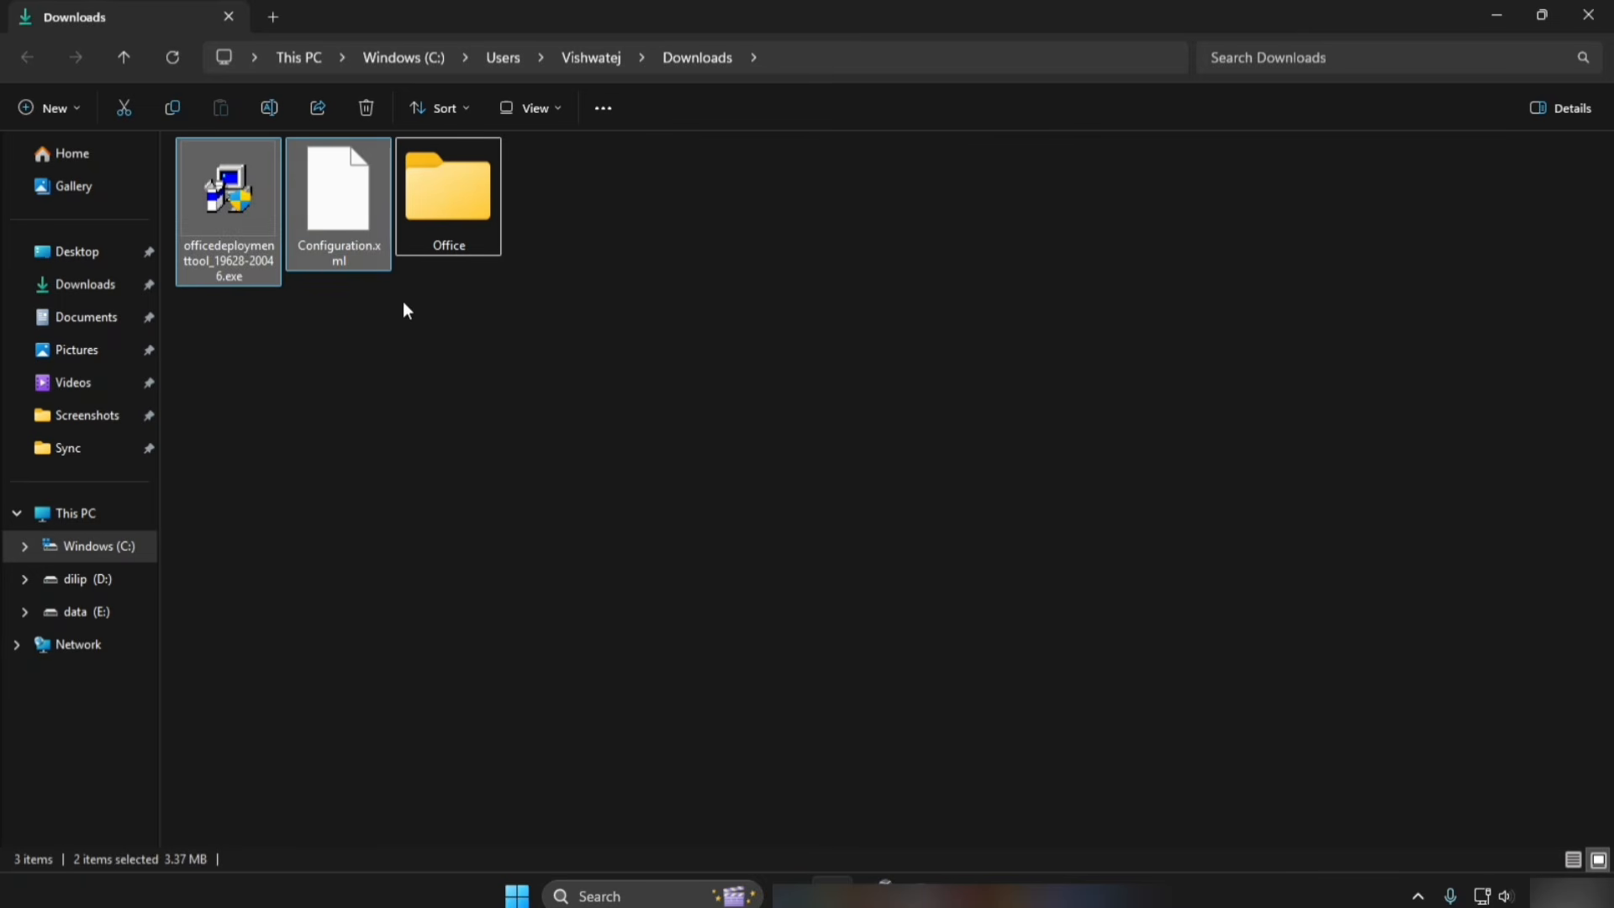
{"action": "double_click", "coordinate": [452, 230]}
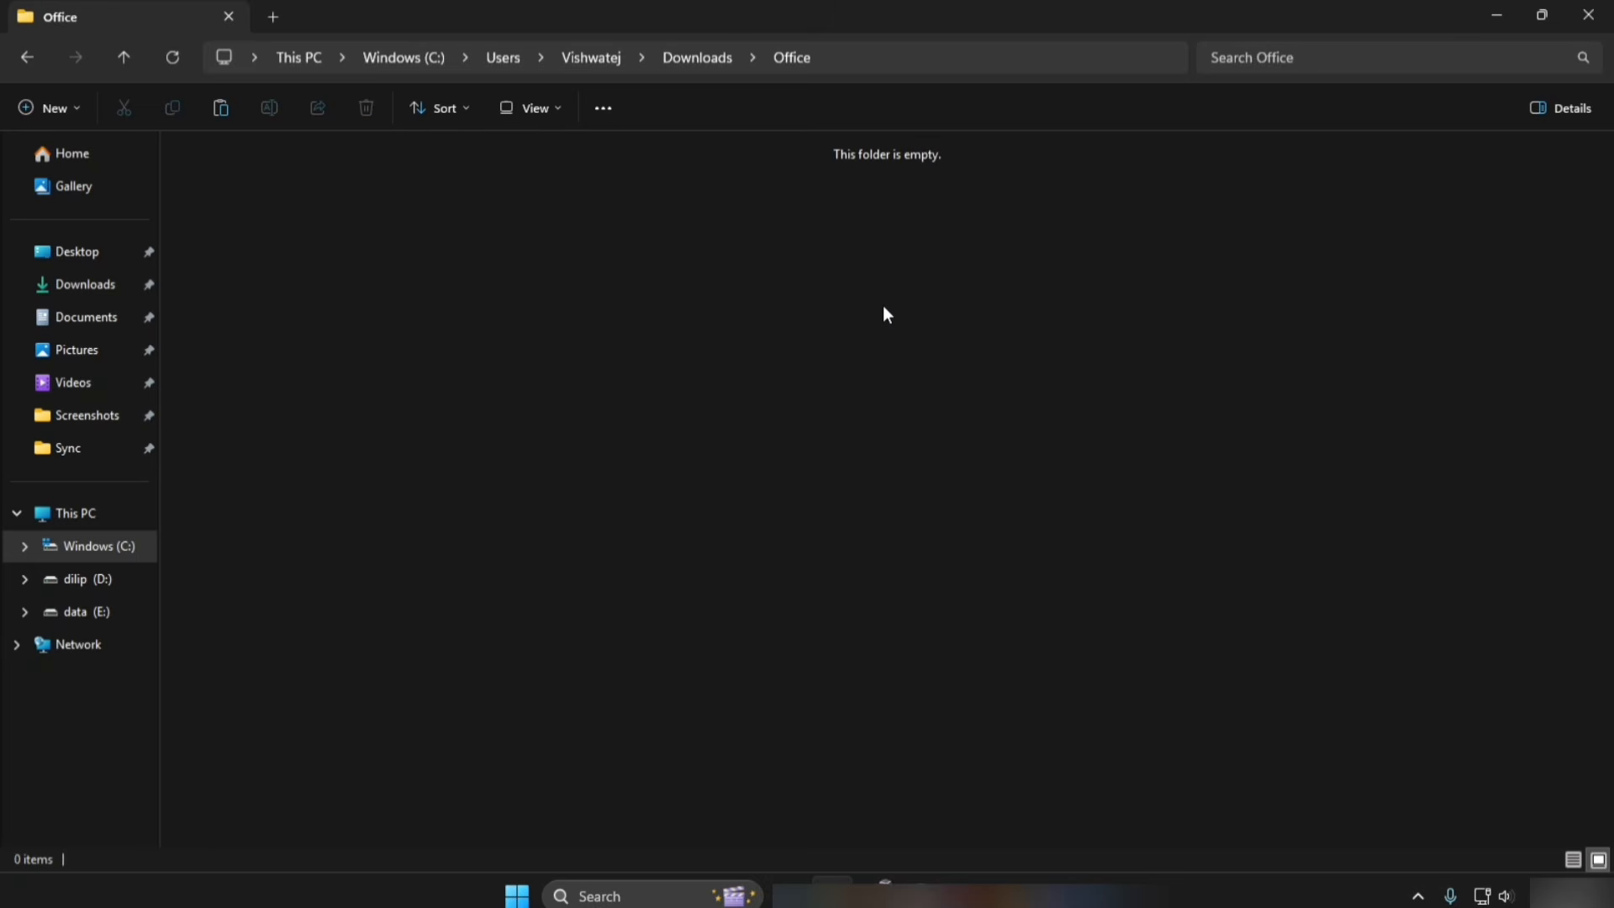
{"action": "key", "text": "ctrl+v"}
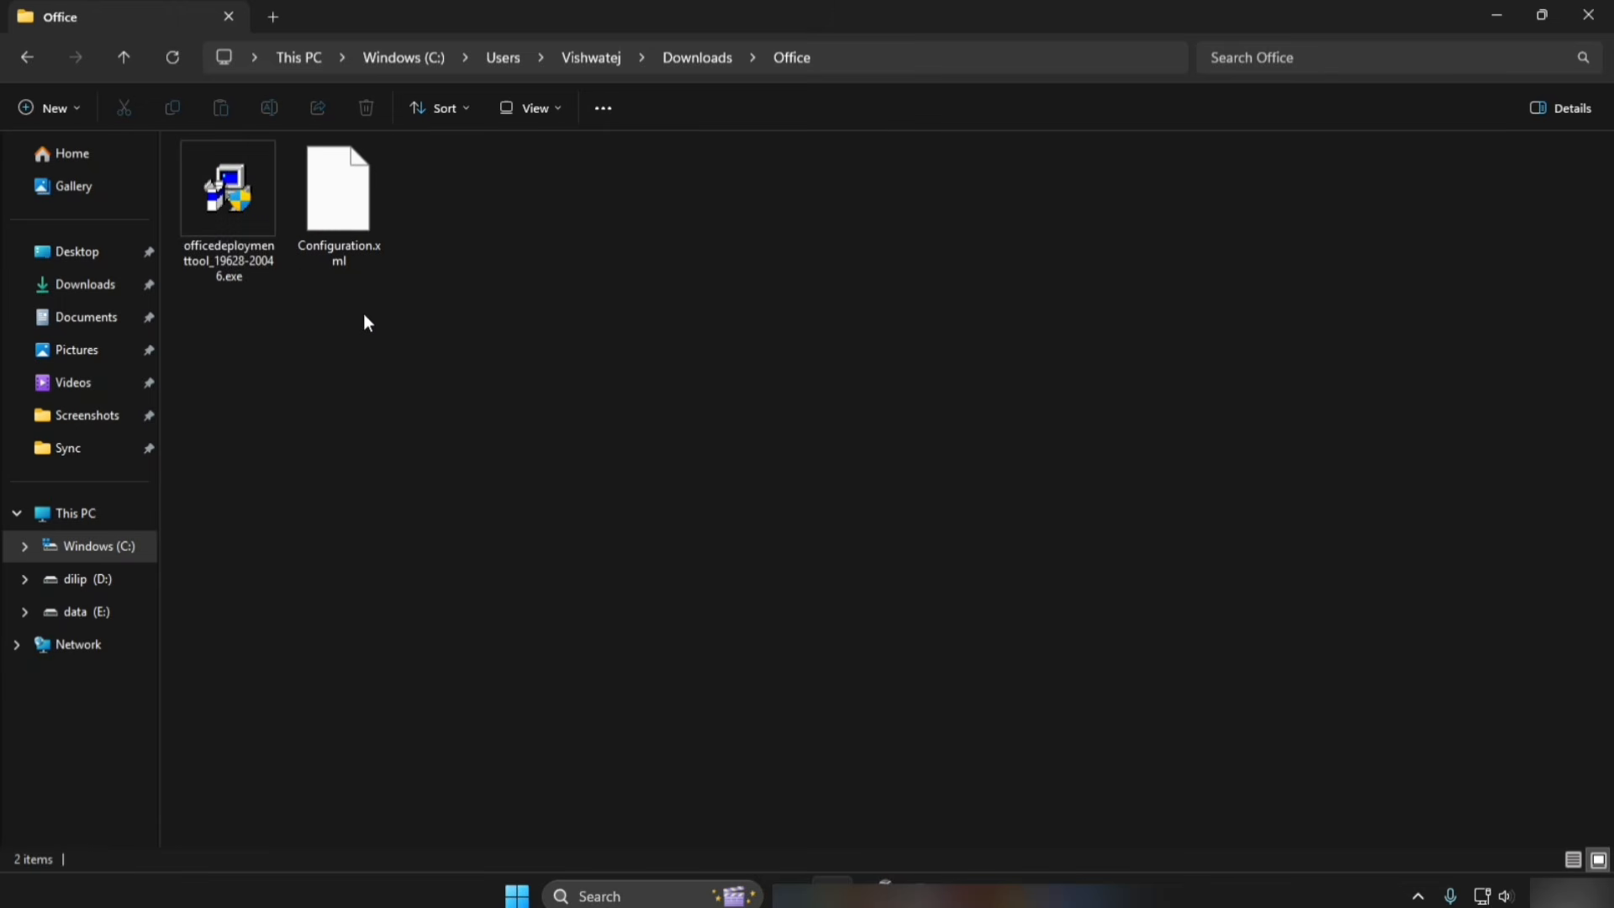
Run the Office Deployment Tool, accept its license terms and extract its files into the Office folder in Downloads.
{"action": "double_click", "coordinate": [229, 225]}
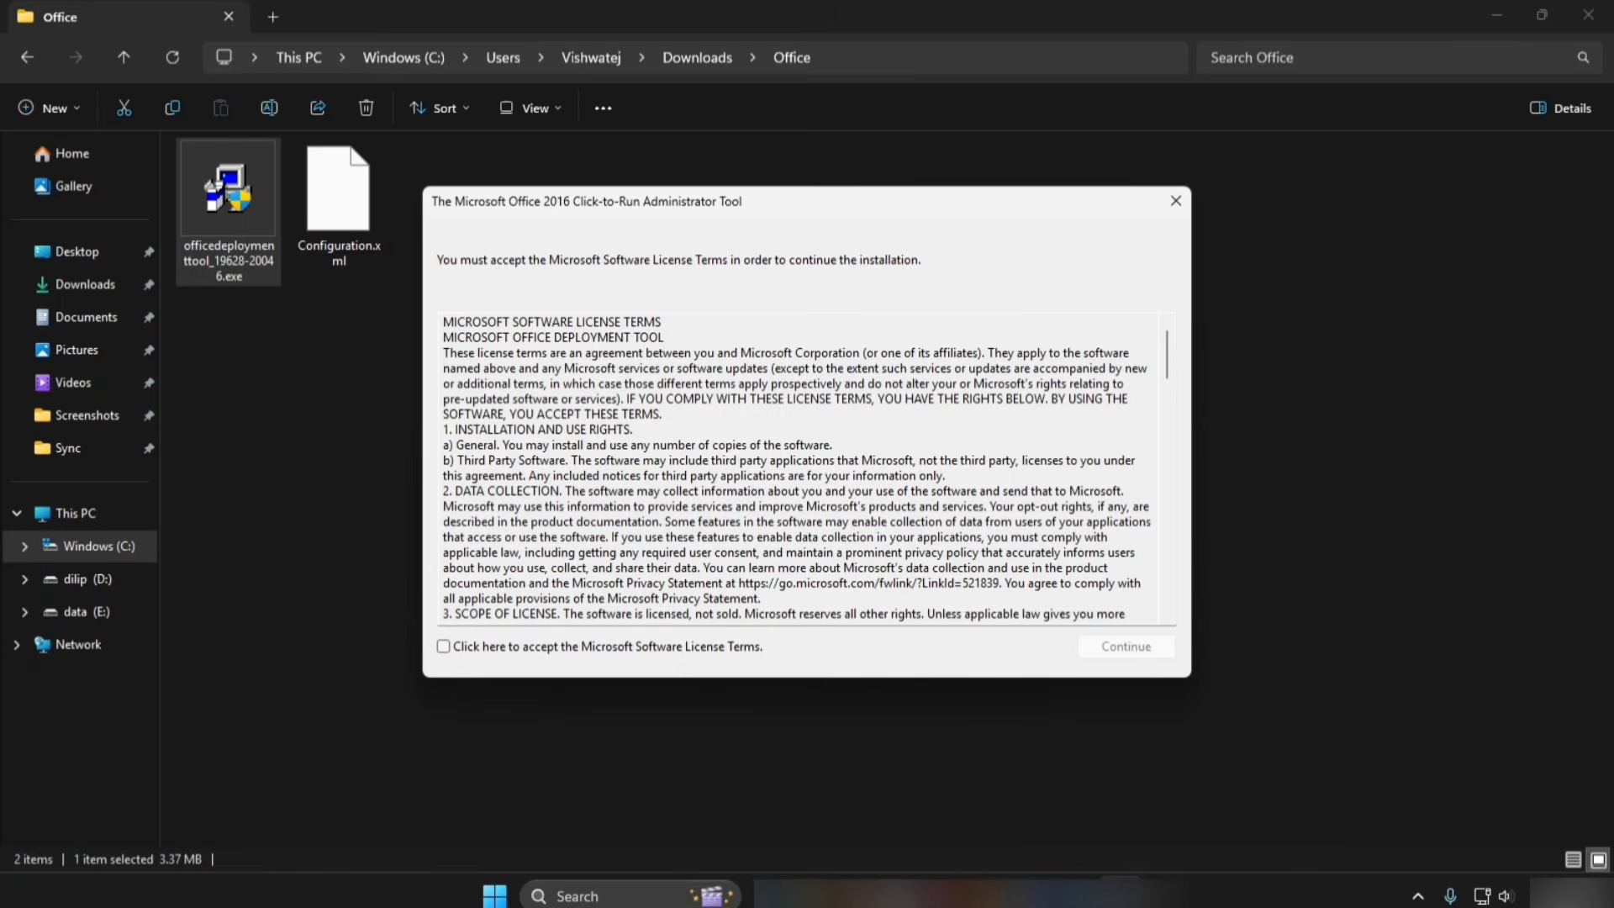
{"action": "left_click", "coordinate": [444, 646]}
{"action": "left_click", "coordinate": [1125, 646]}
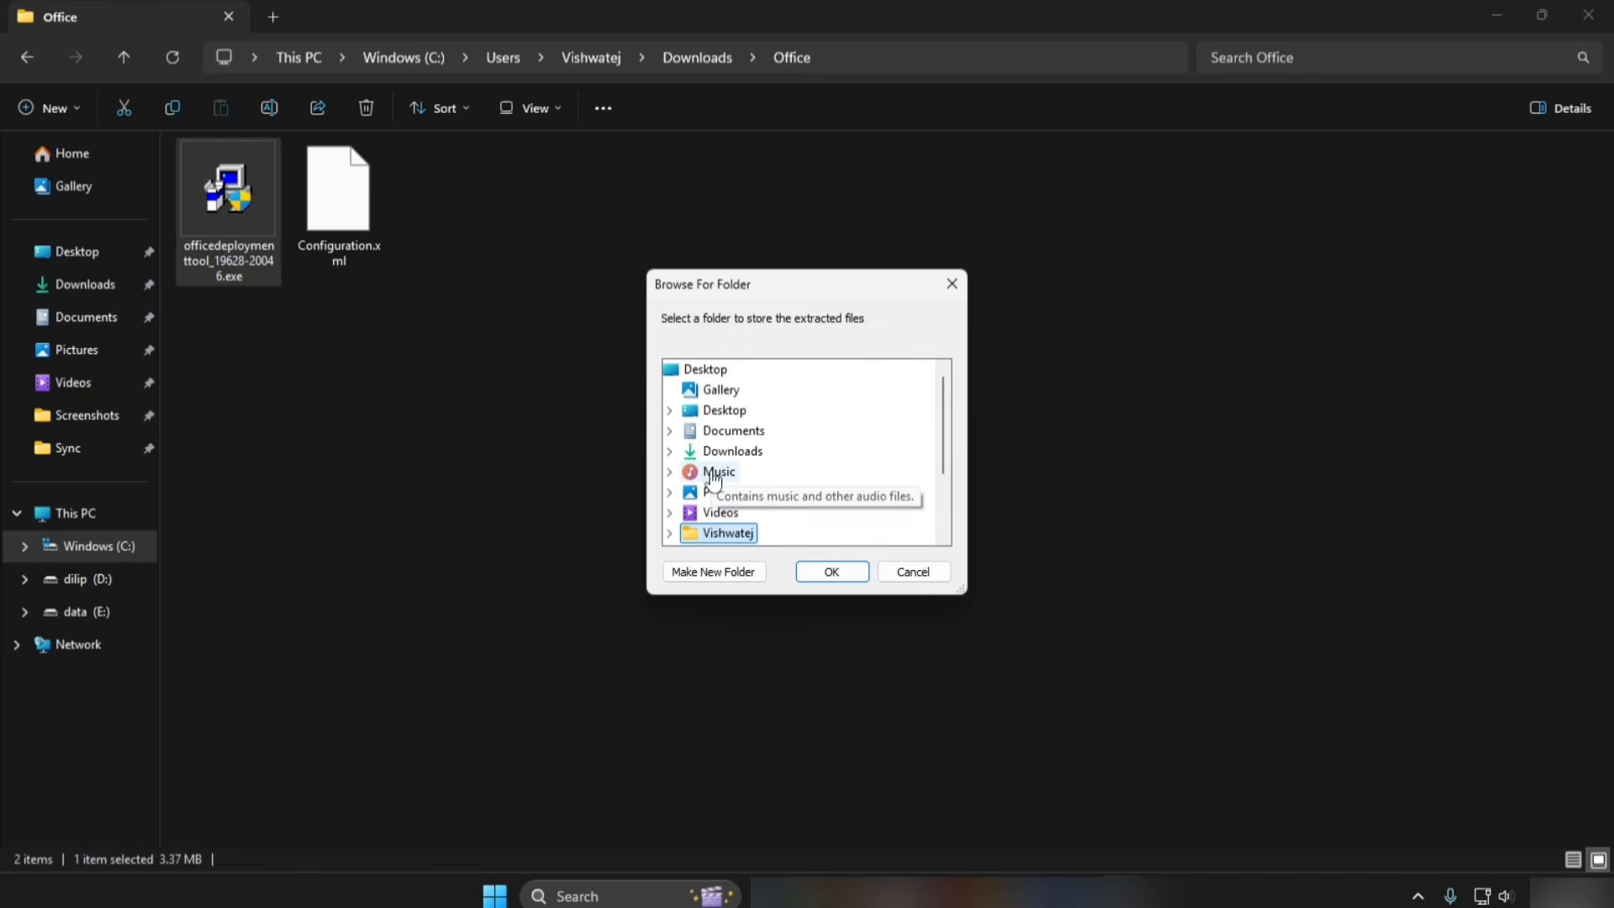
{"action": "left_click", "coordinate": [732, 450]}
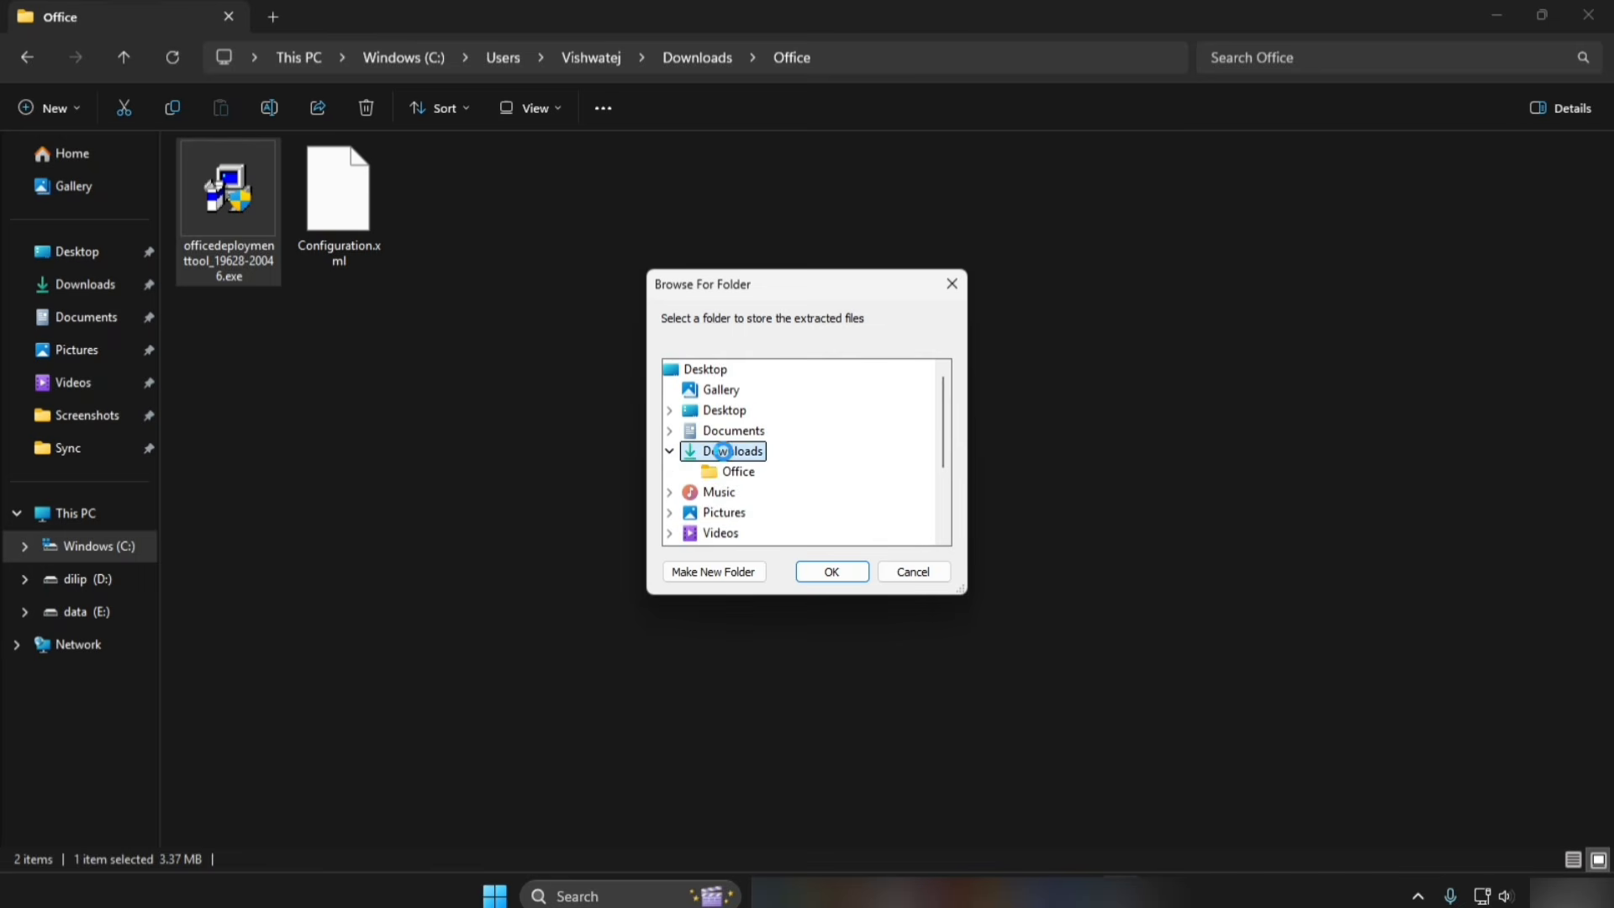
{"action": "left_click", "coordinate": [738, 471]}
{"action": "left_click", "coordinate": [831, 572]}
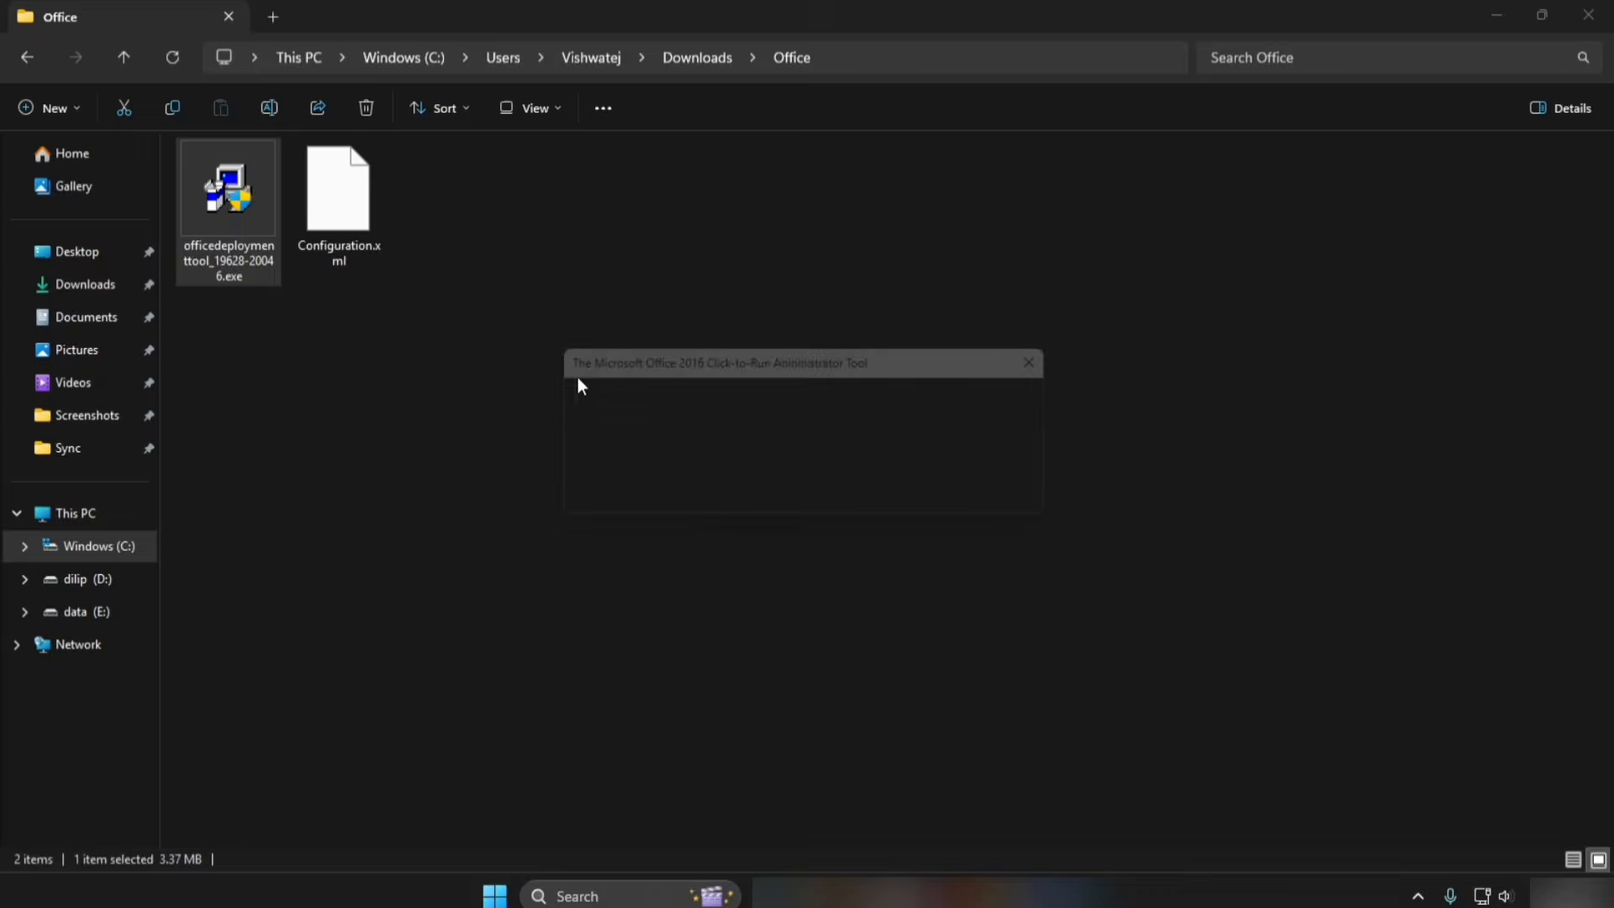
{"action": "left_click", "coordinate": [938, 509]}
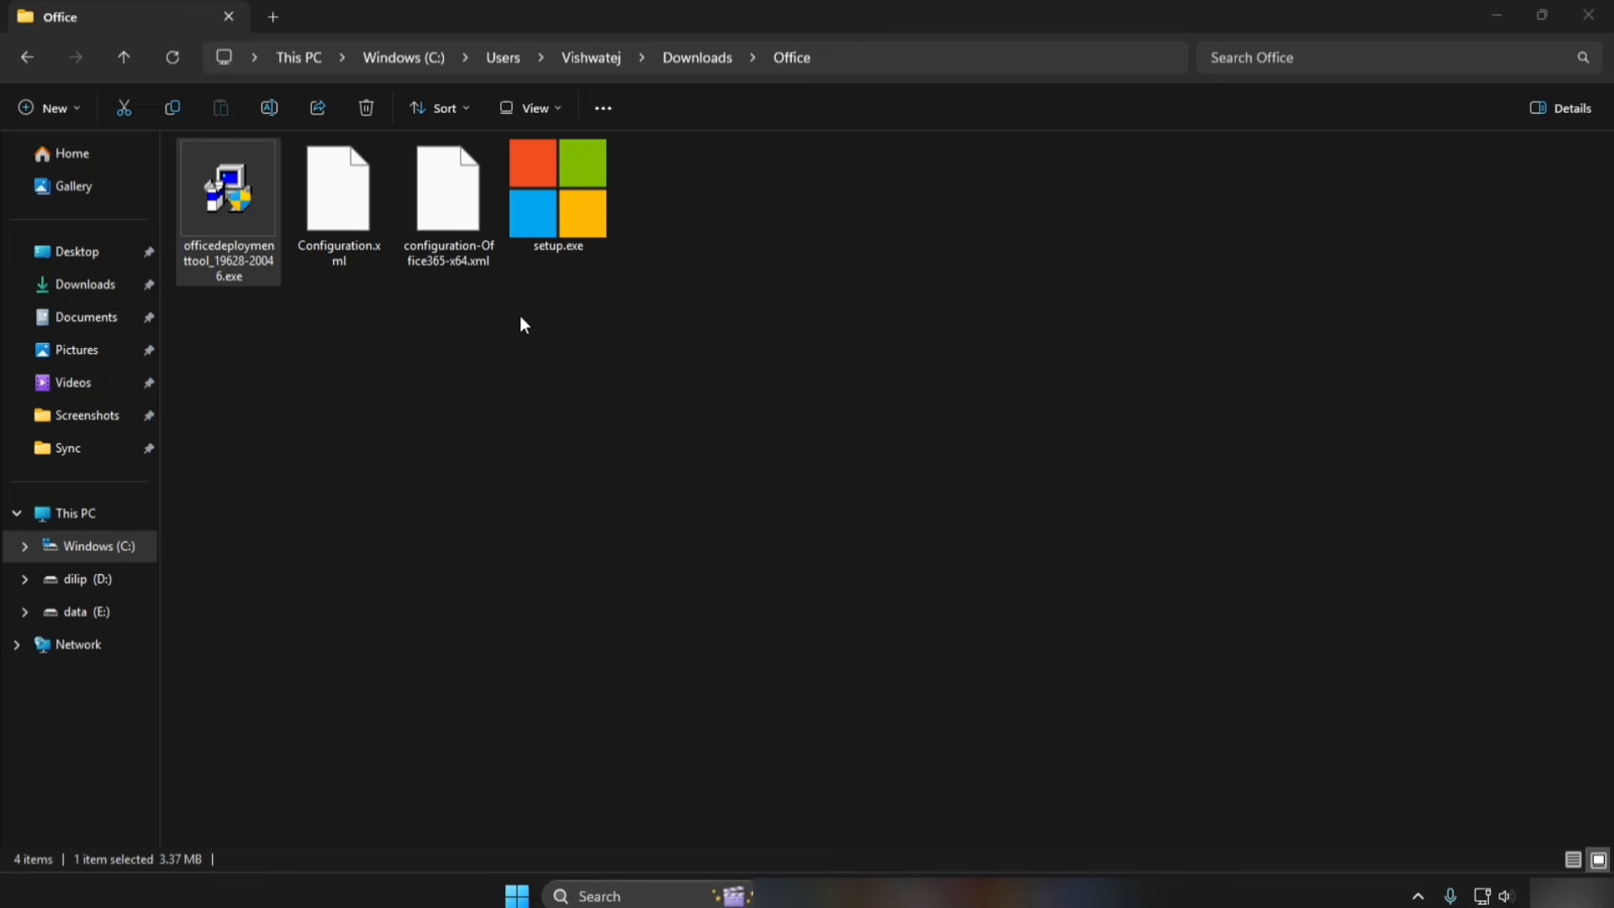
Delete the Office Deployment Tool executable and configuration-Office365-x64.xml from the Office folder.
{"action": "left_click", "coordinate": [440, 243]}
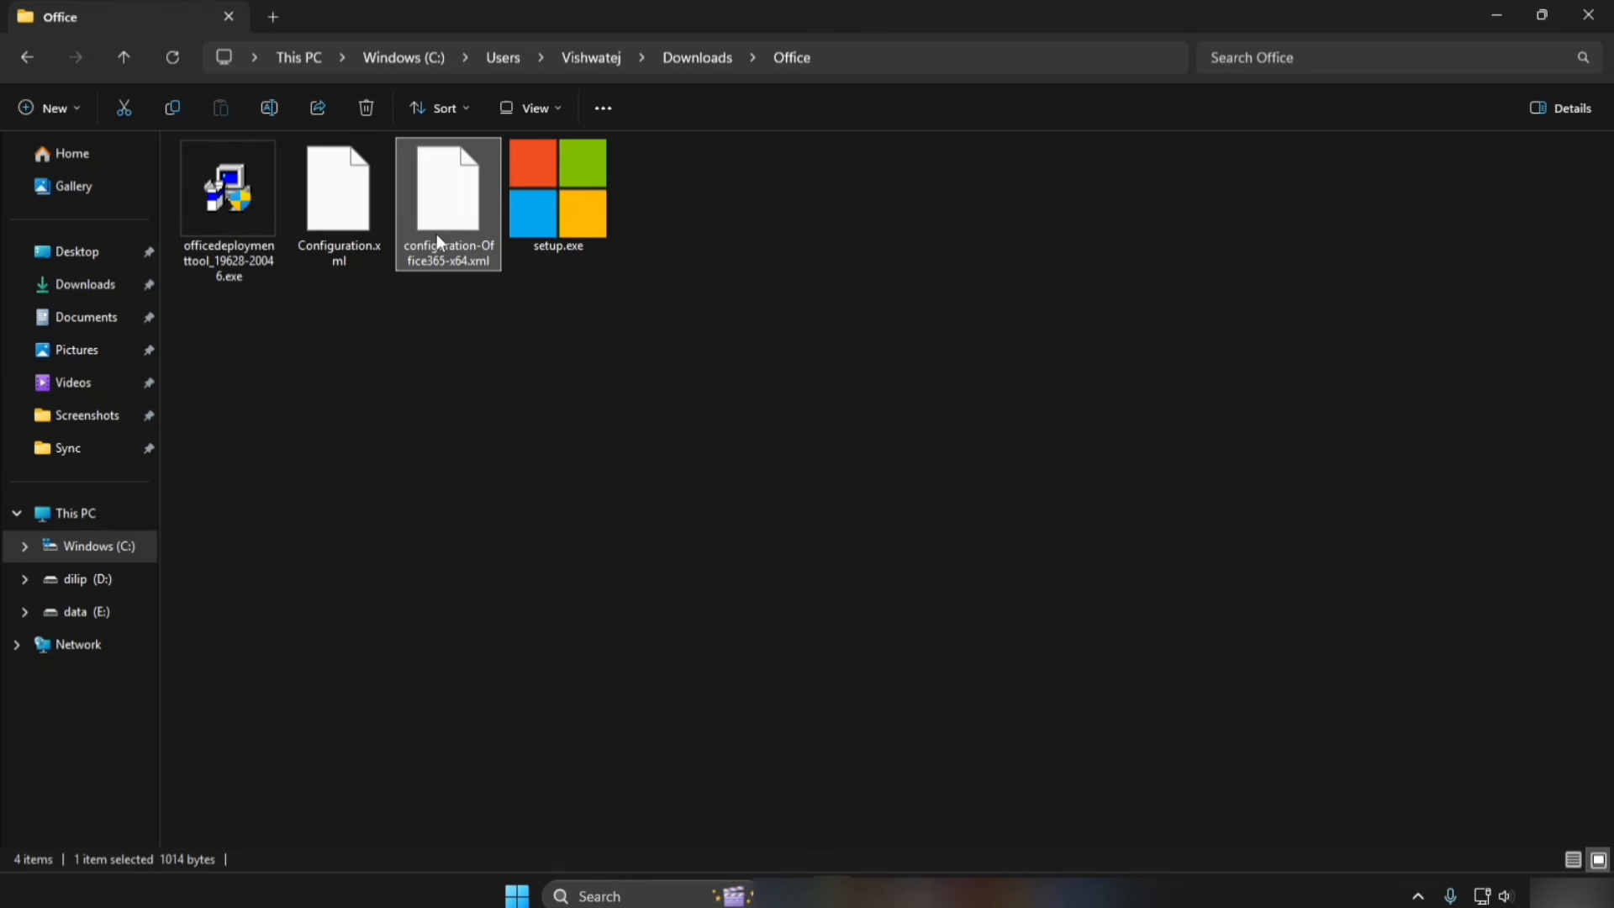
{"action": "left_click", "coordinate": [466, 354]}
{"action": "left_click", "coordinate": [323, 243]}
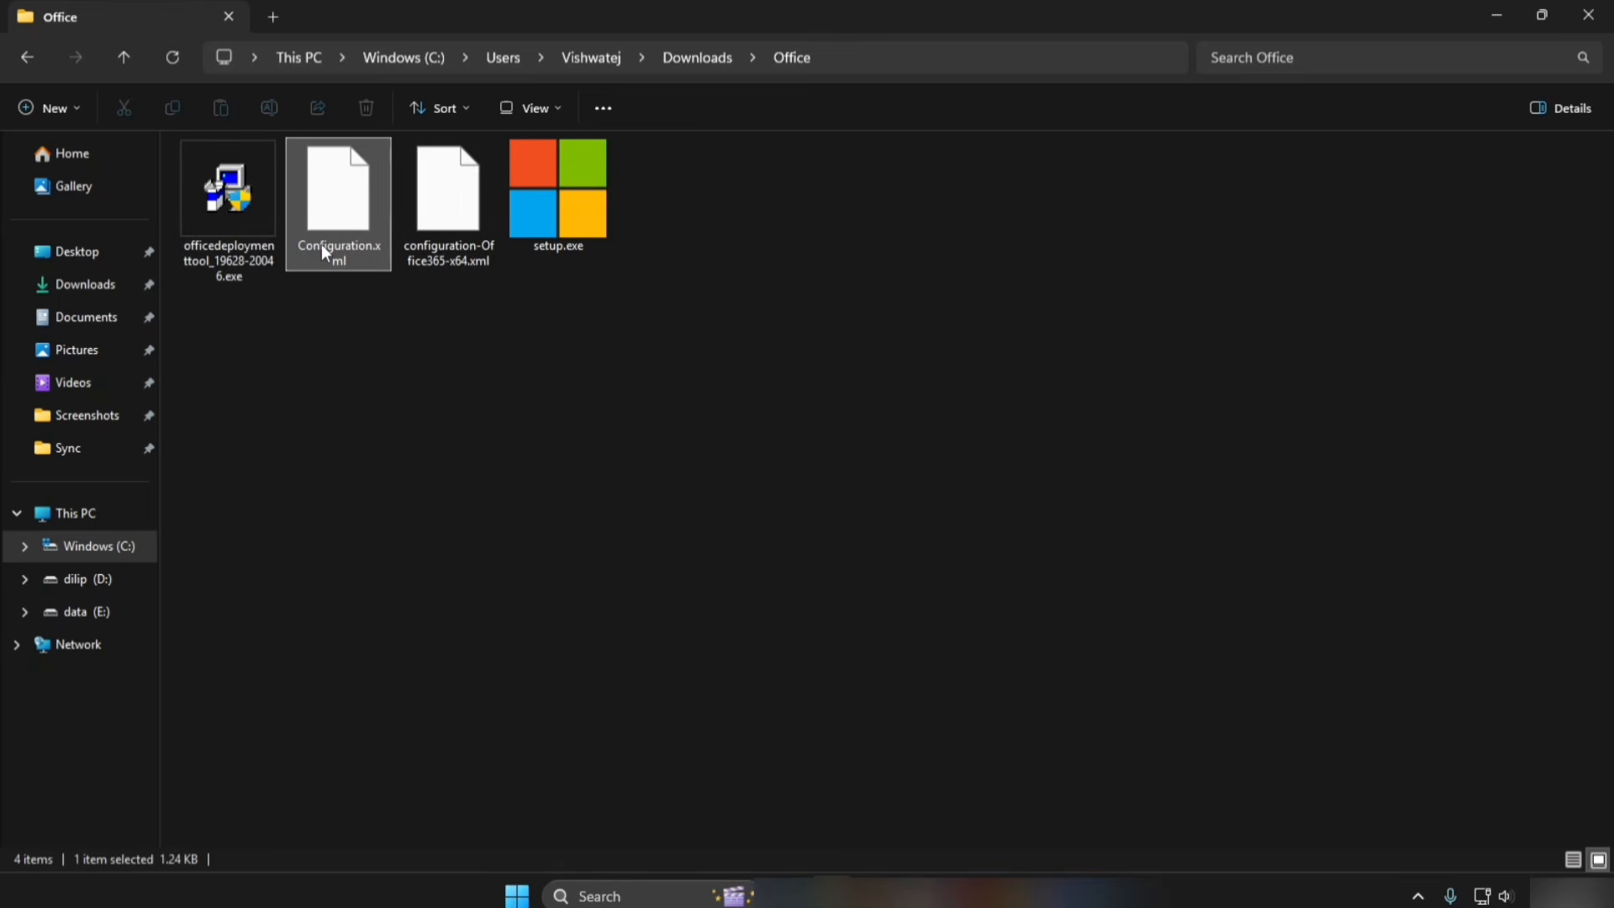
{"action": "left_click", "coordinate": [467, 250]}
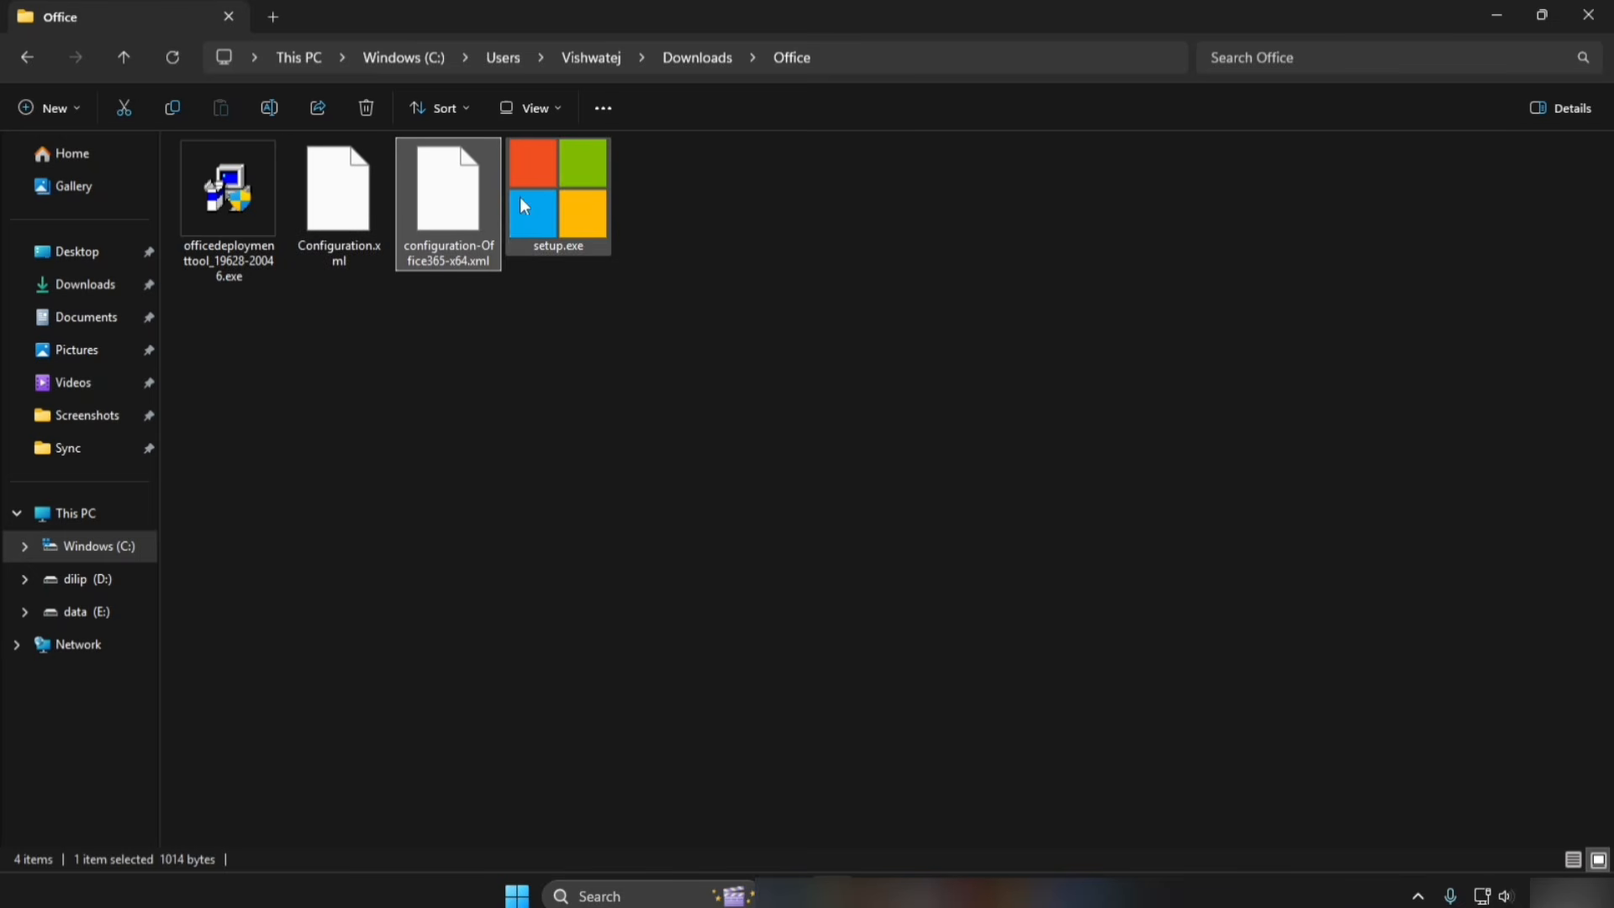
{"action": "left_click", "coordinate": [239, 239], "text": "ctrl"}
{"action": "right_click", "coordinate": [437, 207]}
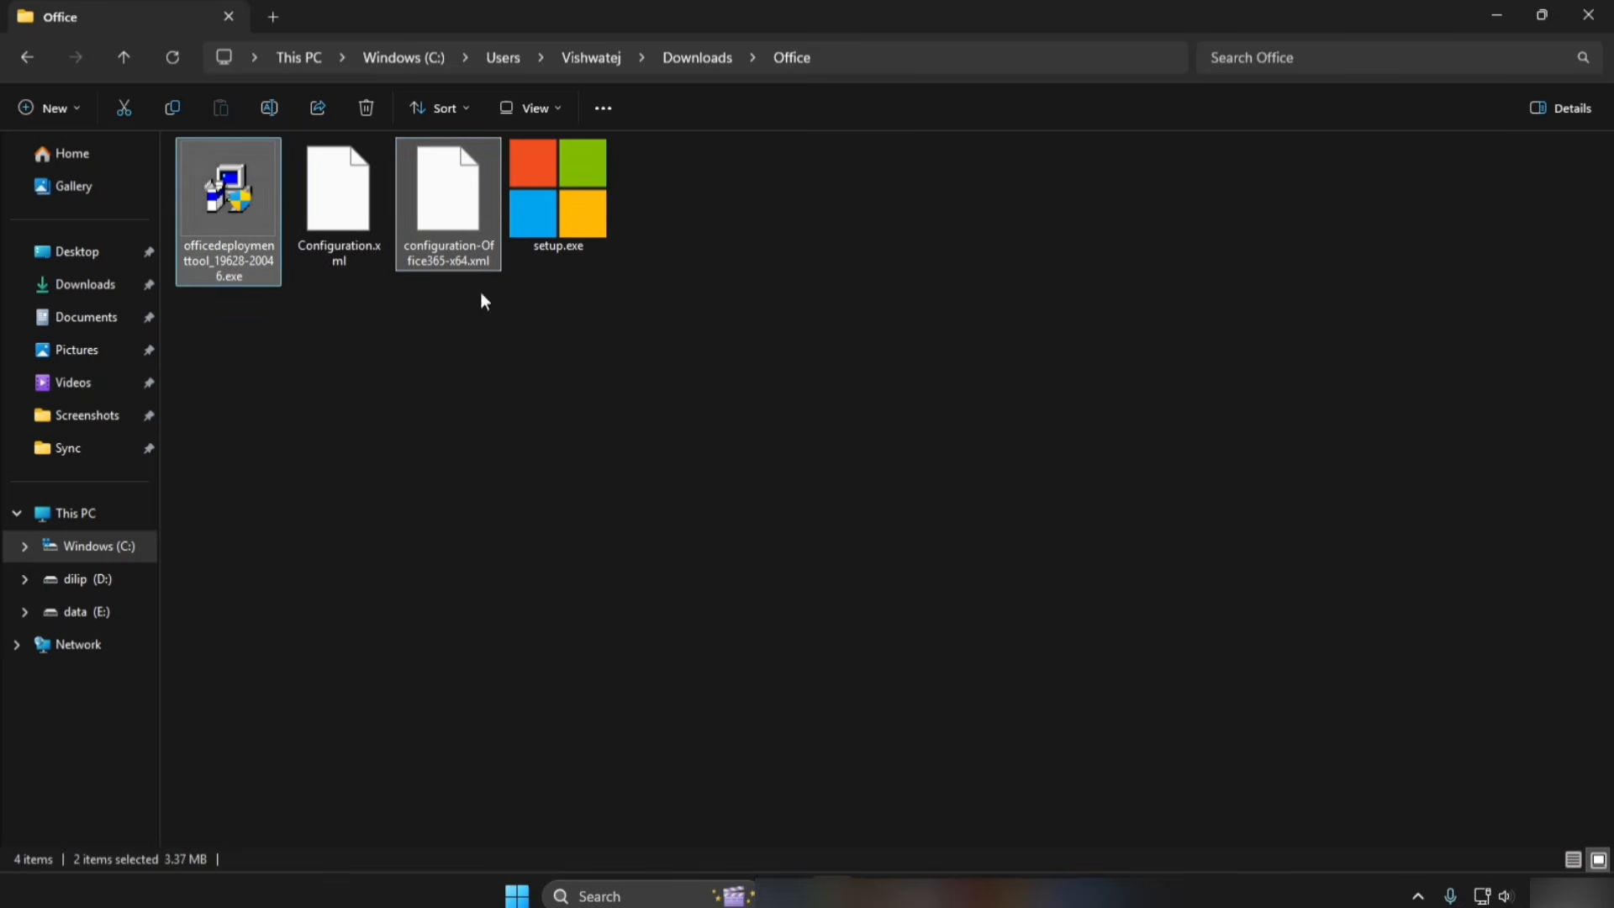
{"action": "left_click", "coordinate": [494, 551]}
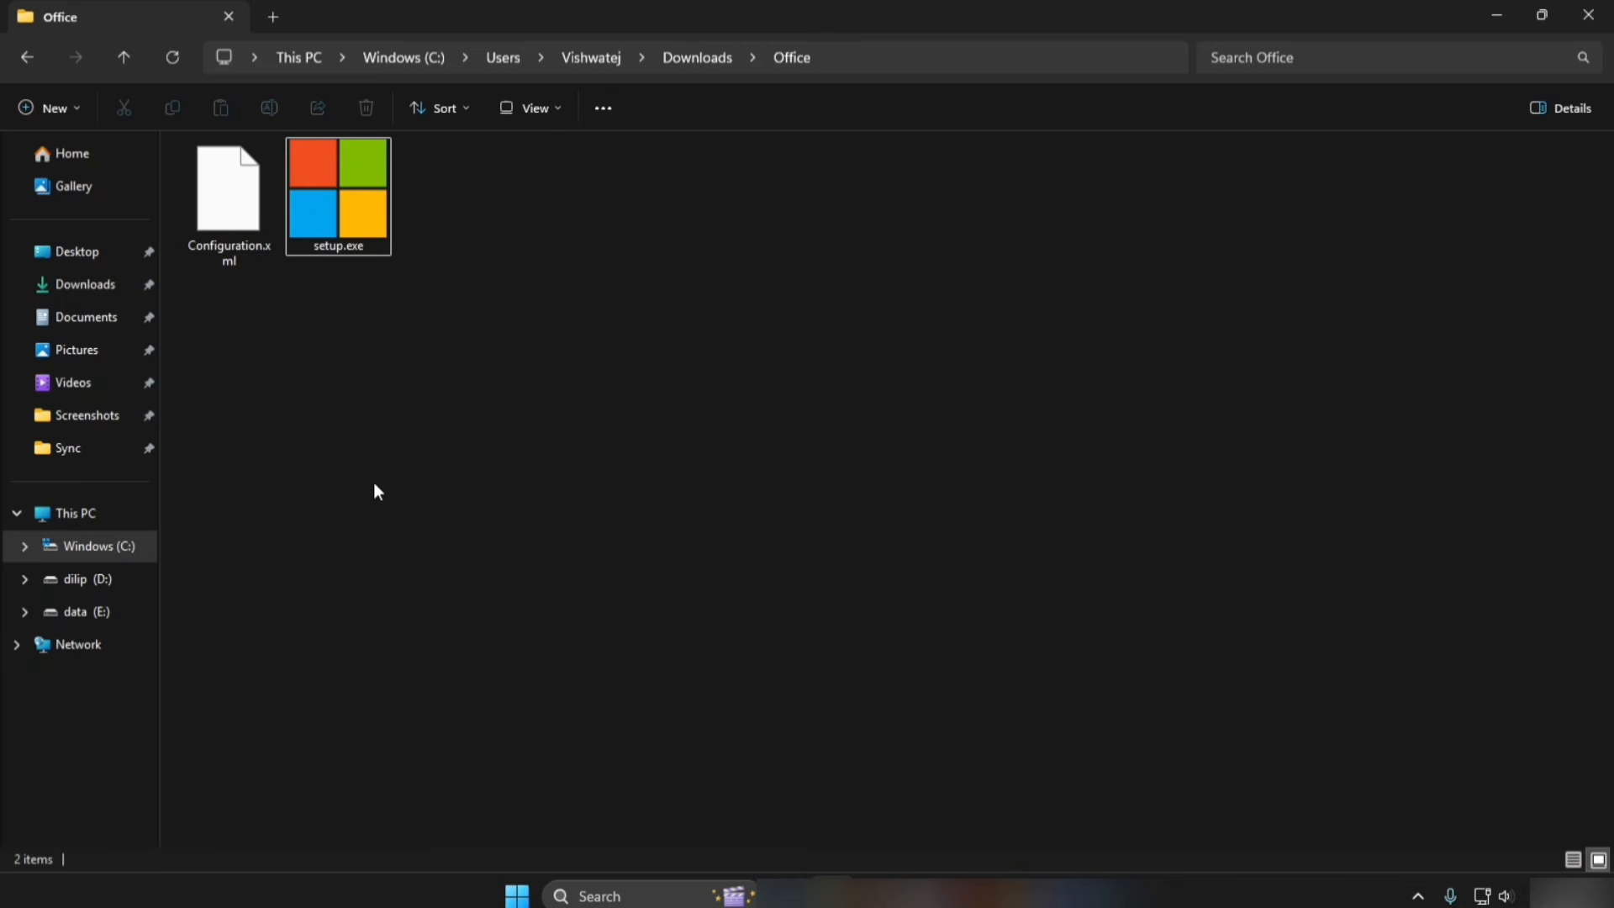
Open a Command Prompt in the Office folder that contains Configuration.xml and setup.exe.
{"action": "left_click_drag", "start_coordinate": [241, 303], "coordinate": [431, 219]}
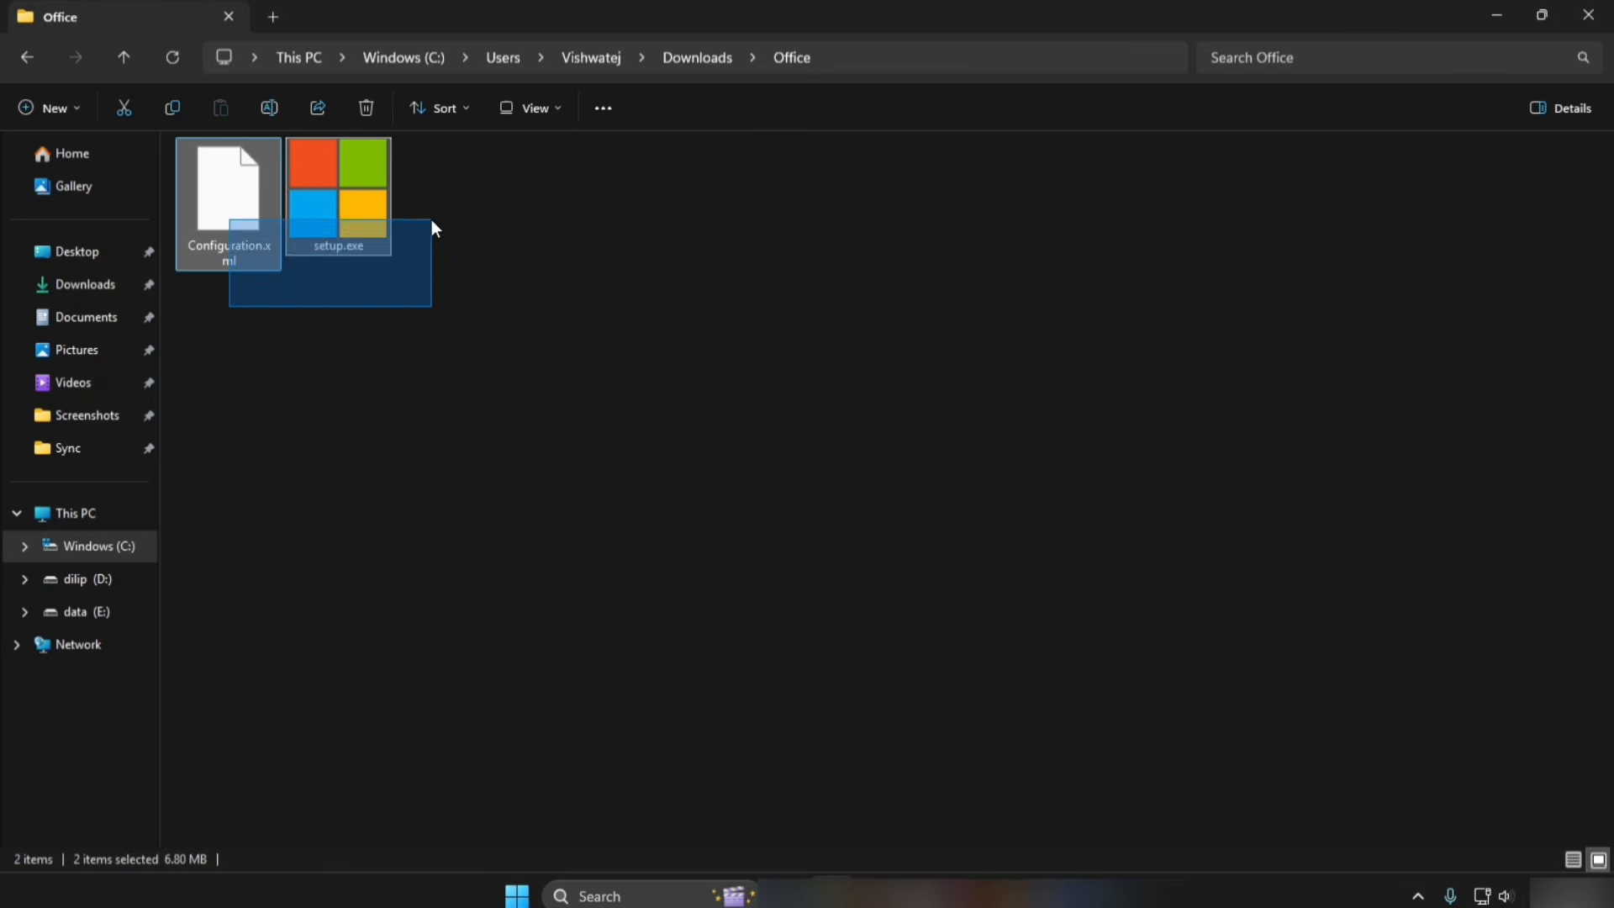
{"action": "left_click", "coordinate": [543, 61]}
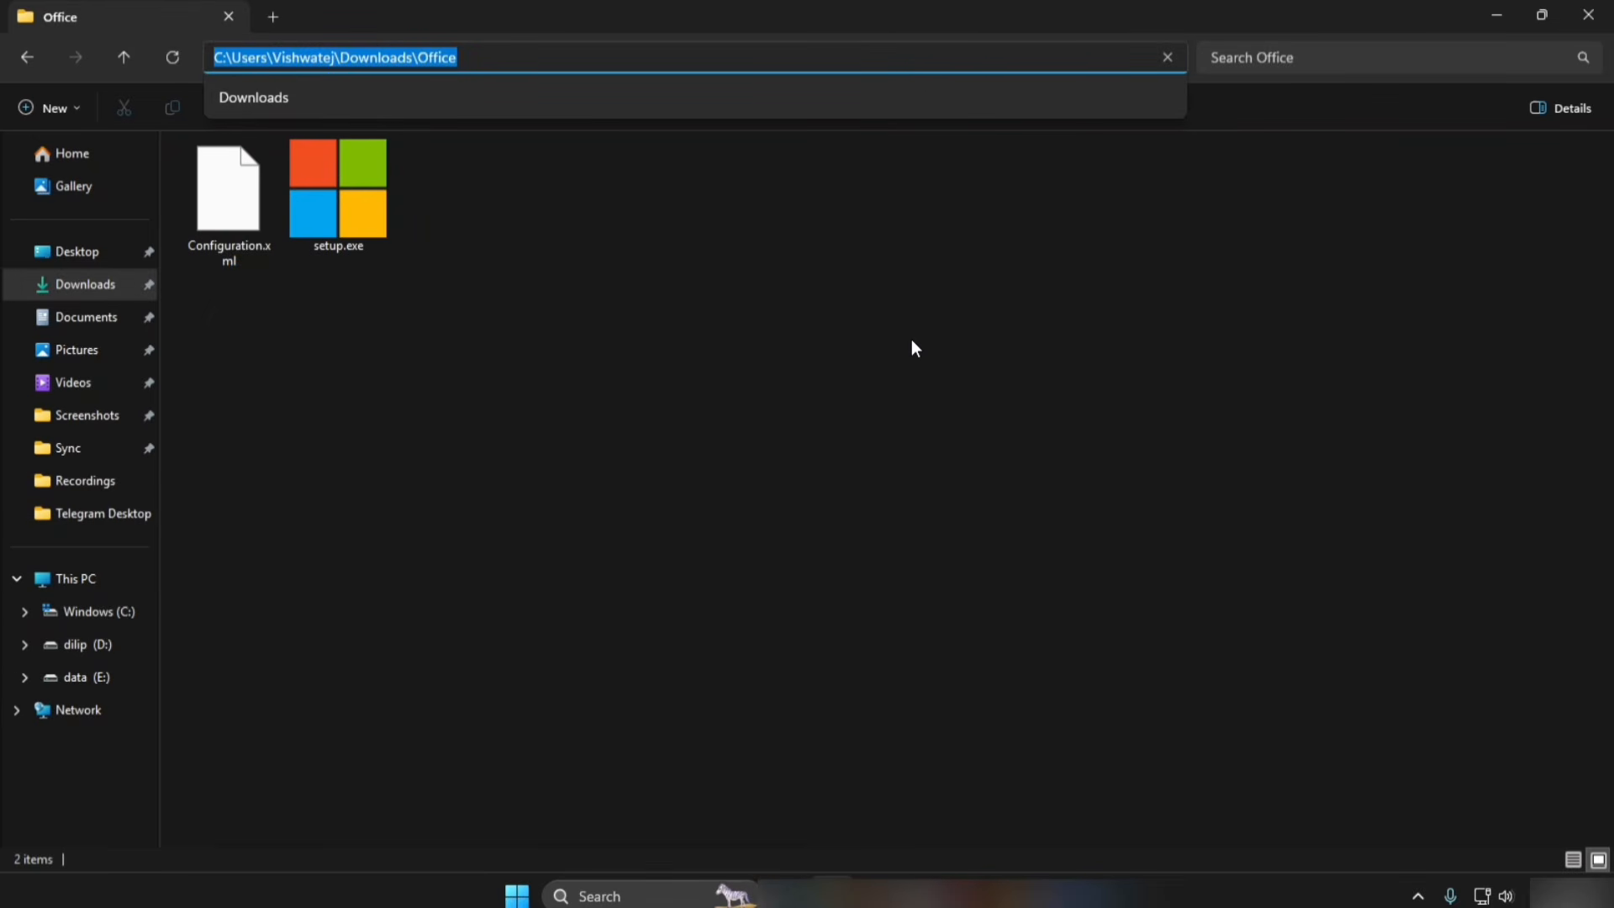
{"action": "key", "text": "BackSpace"}
{"action": "type", "text": "cmd"}
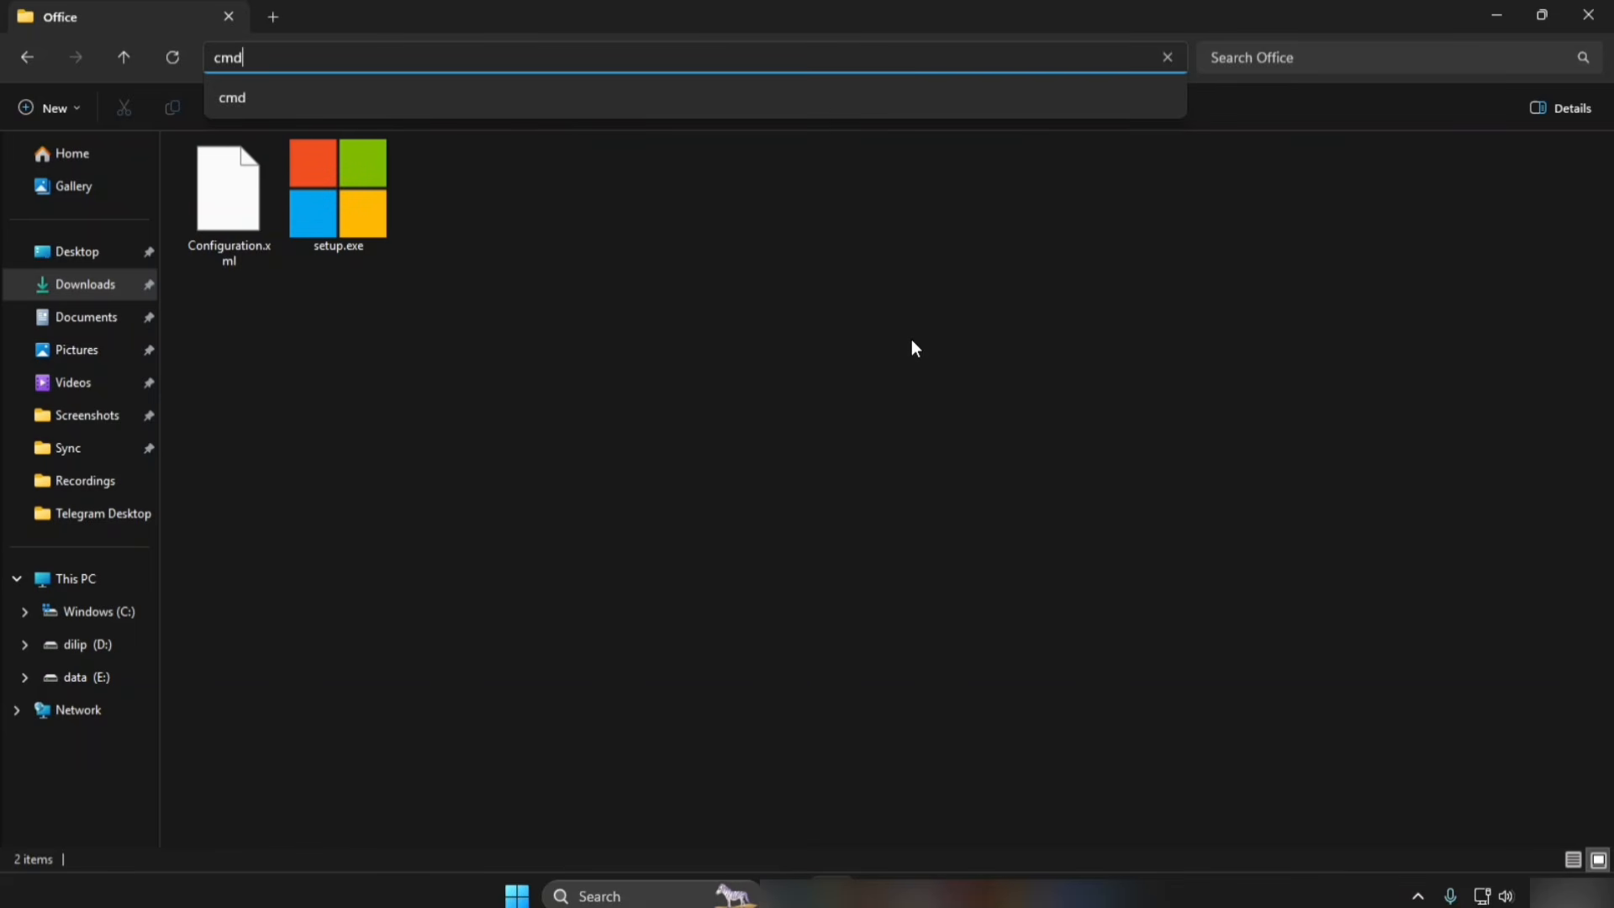
{"action": "key", "text": "Return"}
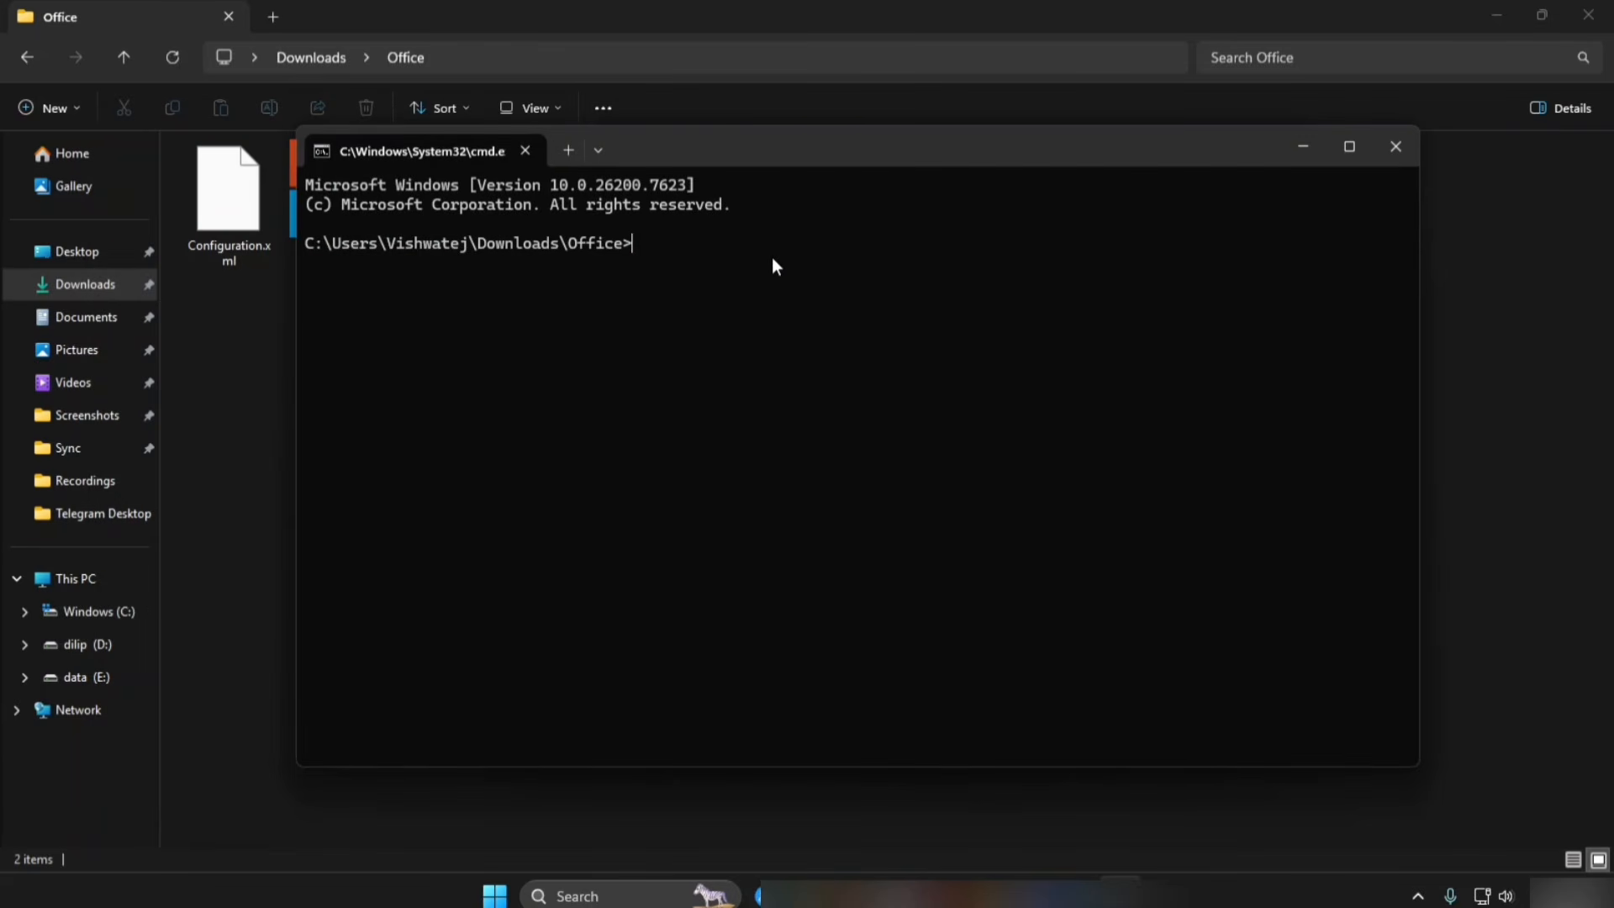
Enter the command setup.exe /configure Configuration.xml to install Office from the configuration file.
{"action": "type", "text": "setup.exe /configure Configuration.xml"}
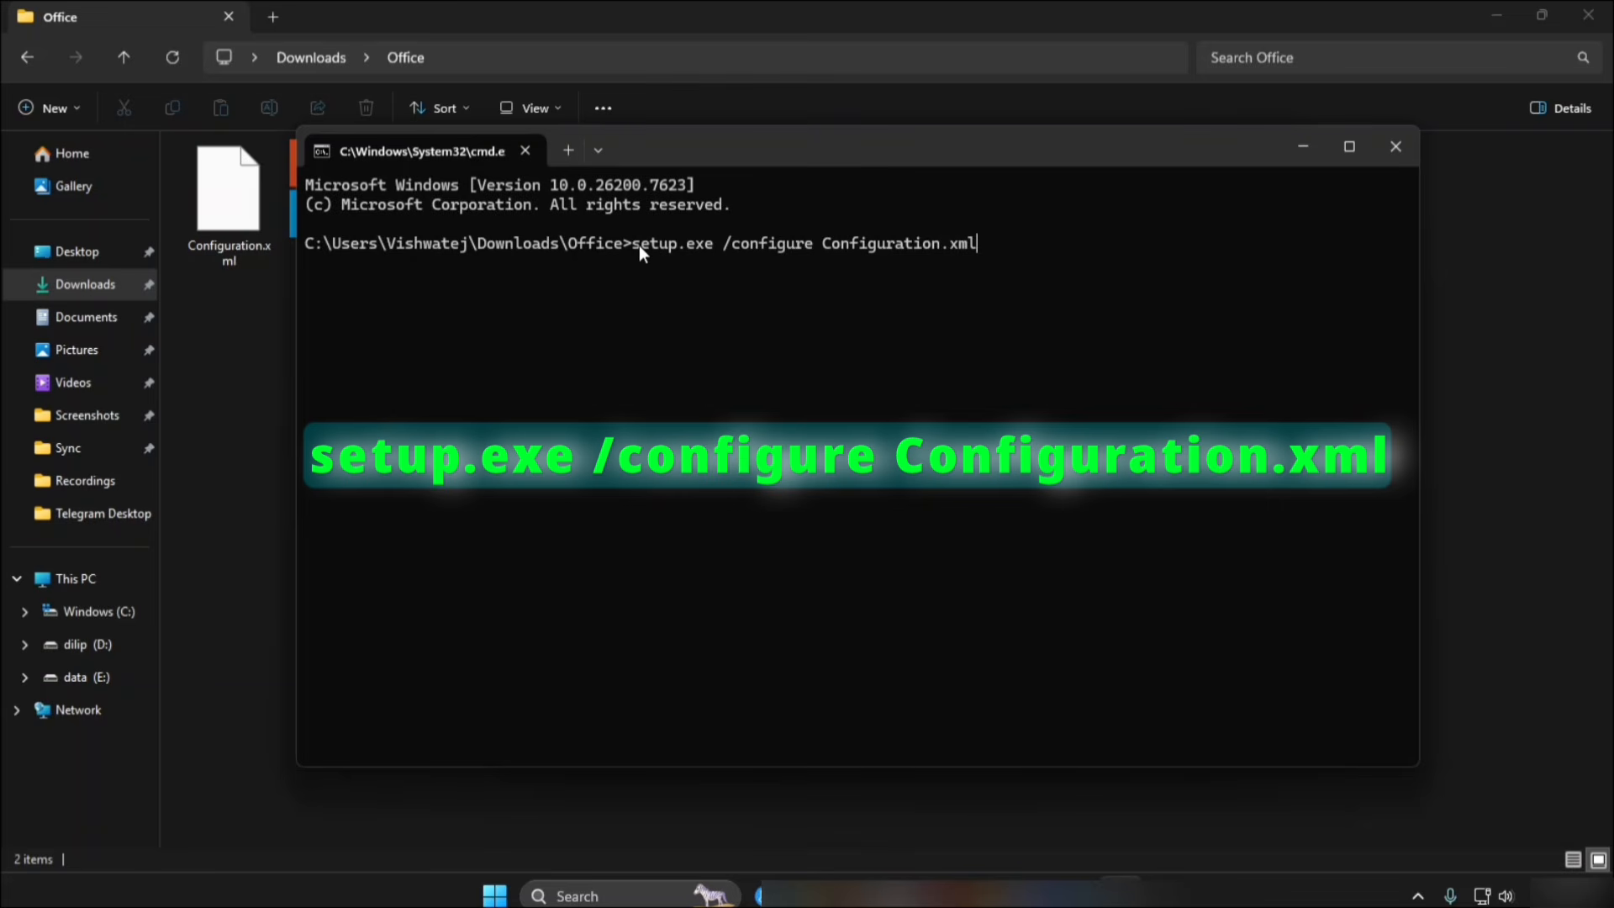
{"action": "left_click_drag", "start_coordinate": [802, 244], "coordinate": [985, 246]}
{"action": "left_click", "coordinate": [991, 246]}
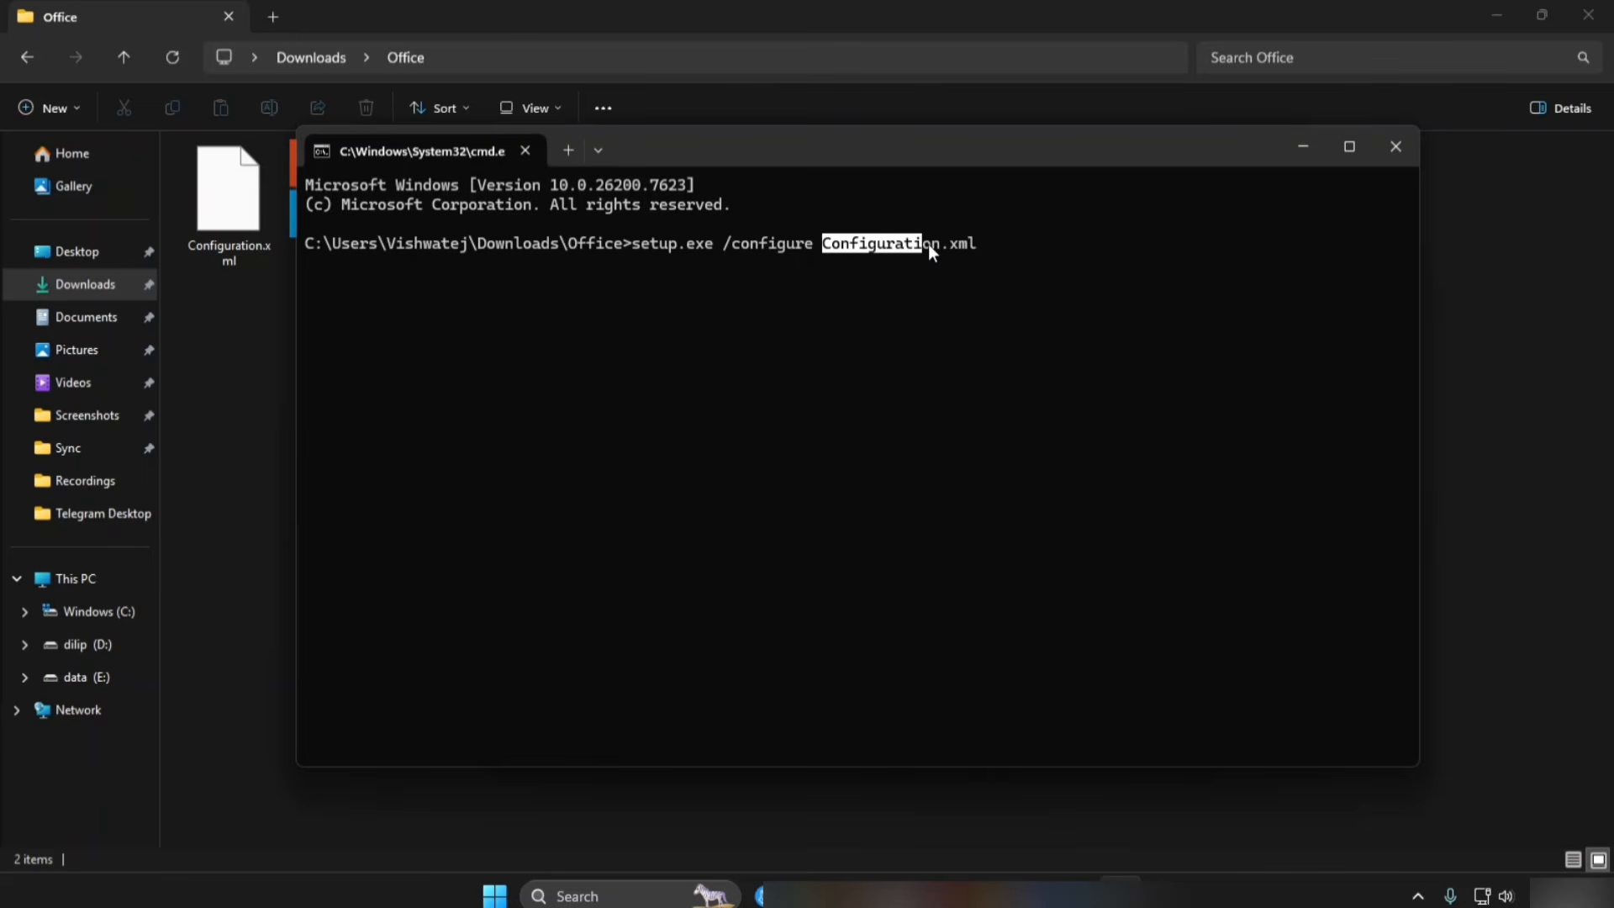
{"action": "left_click", "coordinate": [981, 242]}
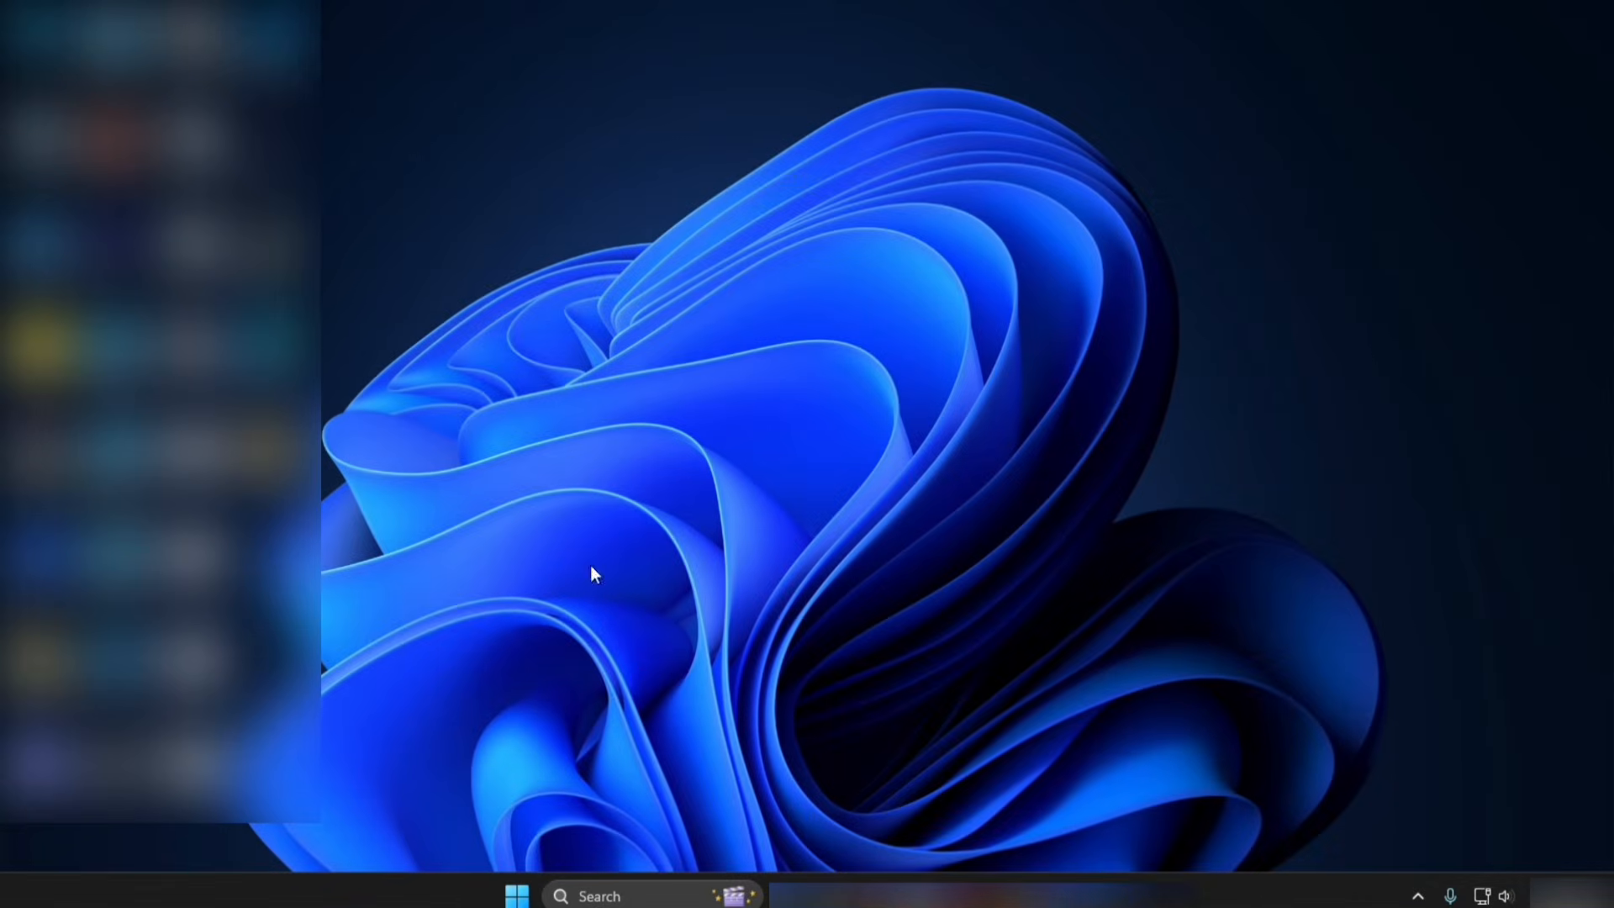
Launch Word and check the product information on its Account page.
{"action": "left_click", "coordinate": [517, 895]}
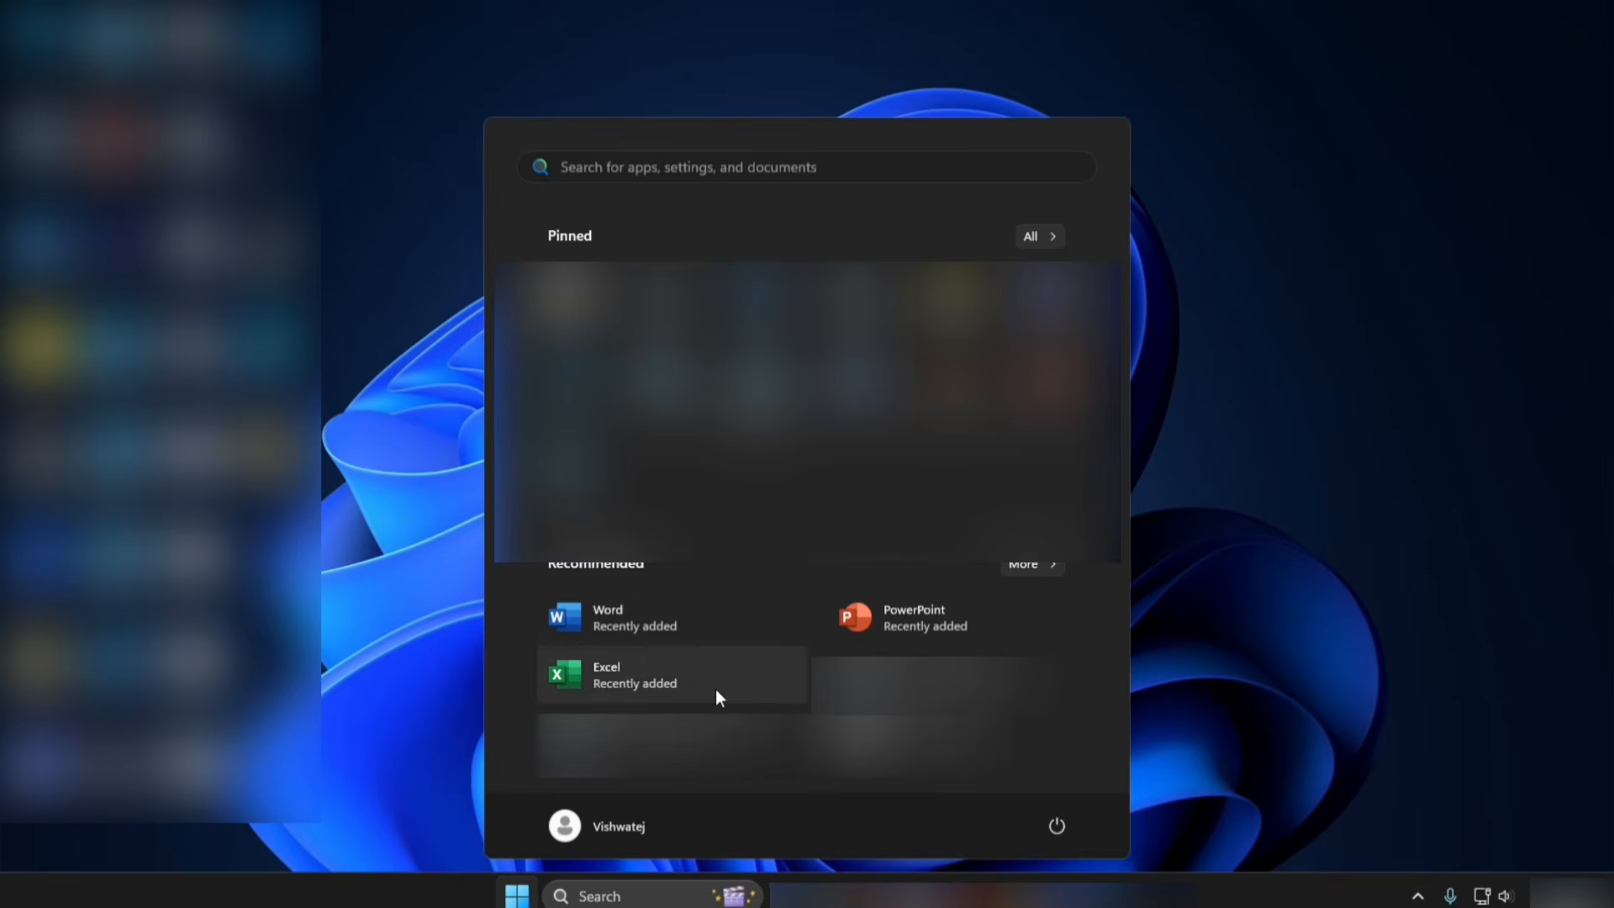
{"action": "left_click", "coordinate": [655, 627]}
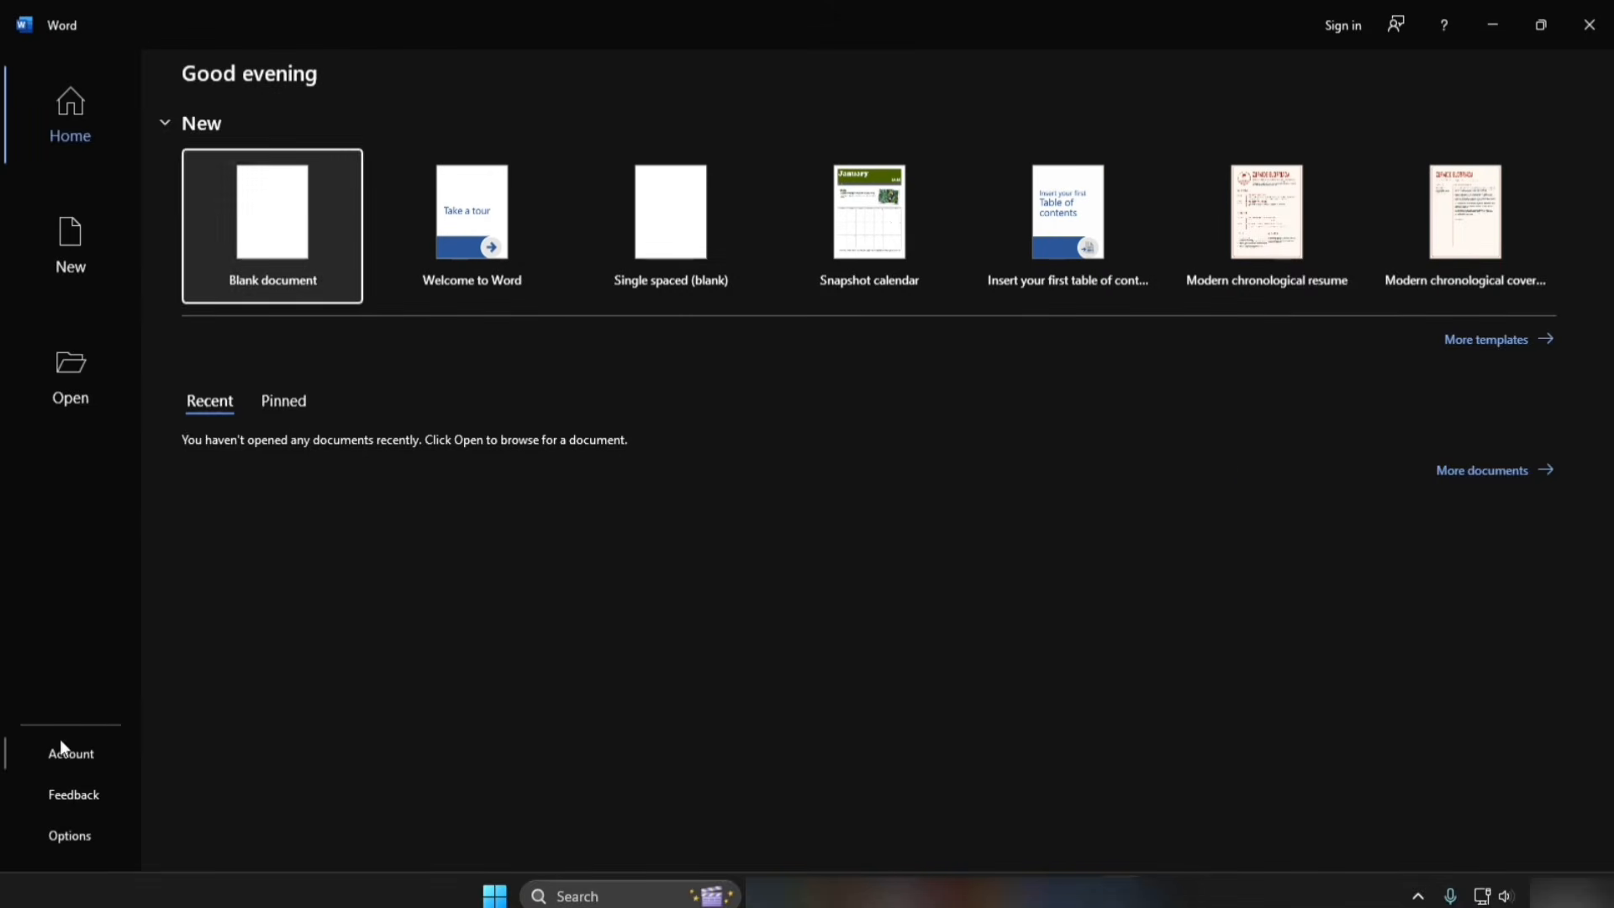
{"action": "left_click", "coordinate": [61, 748]}
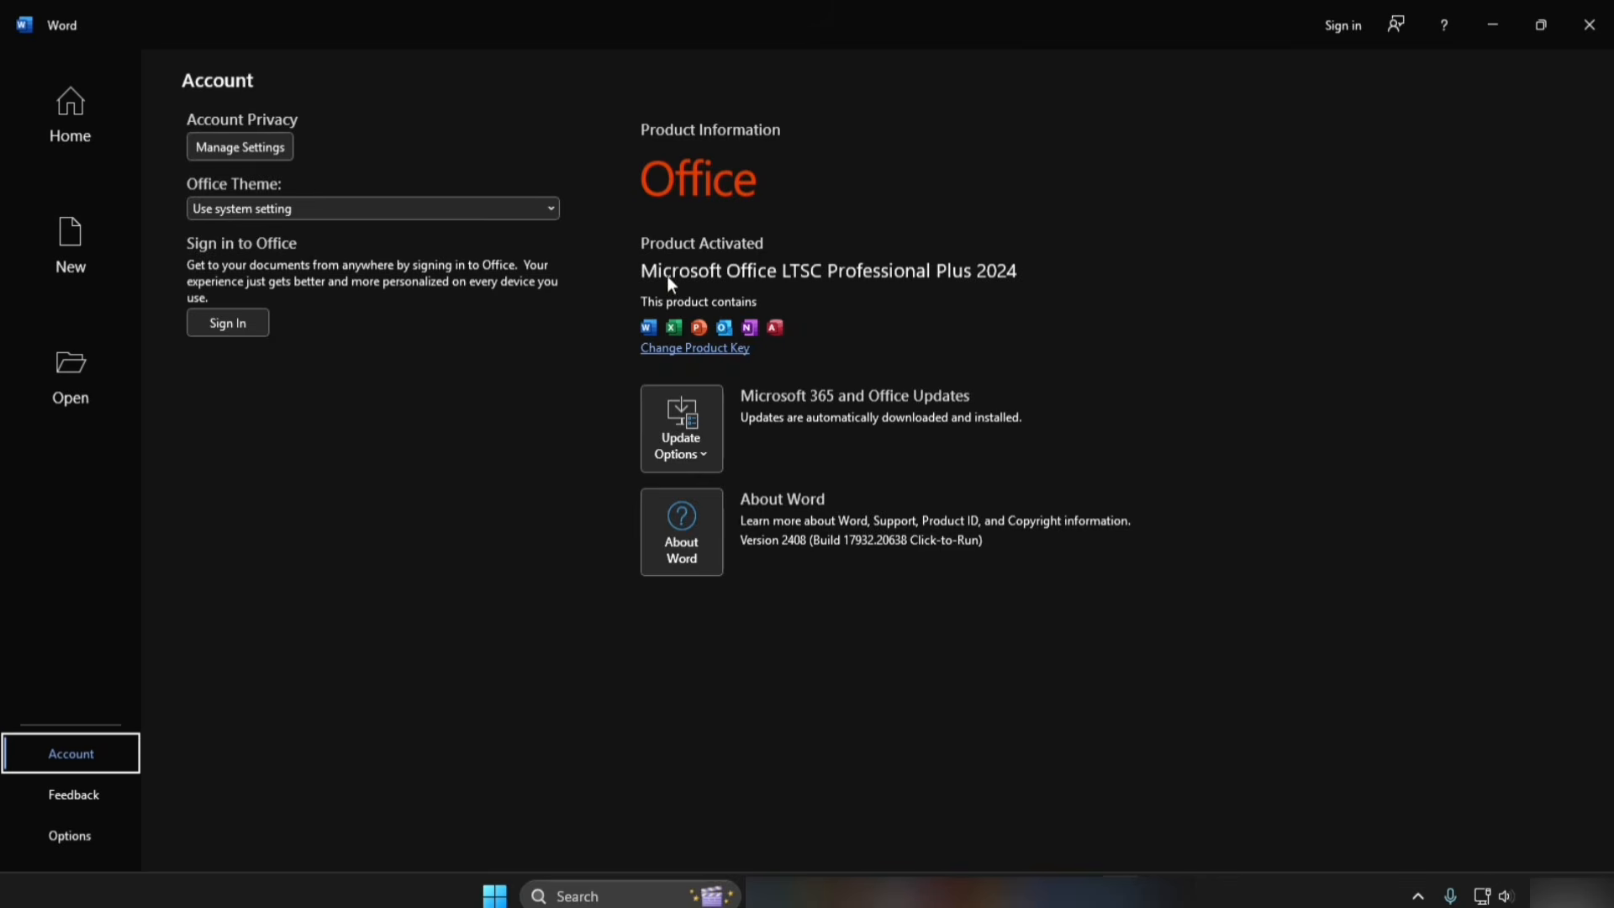
Create a blank Word document, write "That's it for todays video" in it and close Word.
{"action": "left_click", "coordinate": [70, 245]}
{"action": "left_click", "coordinate": [243, 259]}
{"action": "left_click", "coordinate": [1167, 683]}
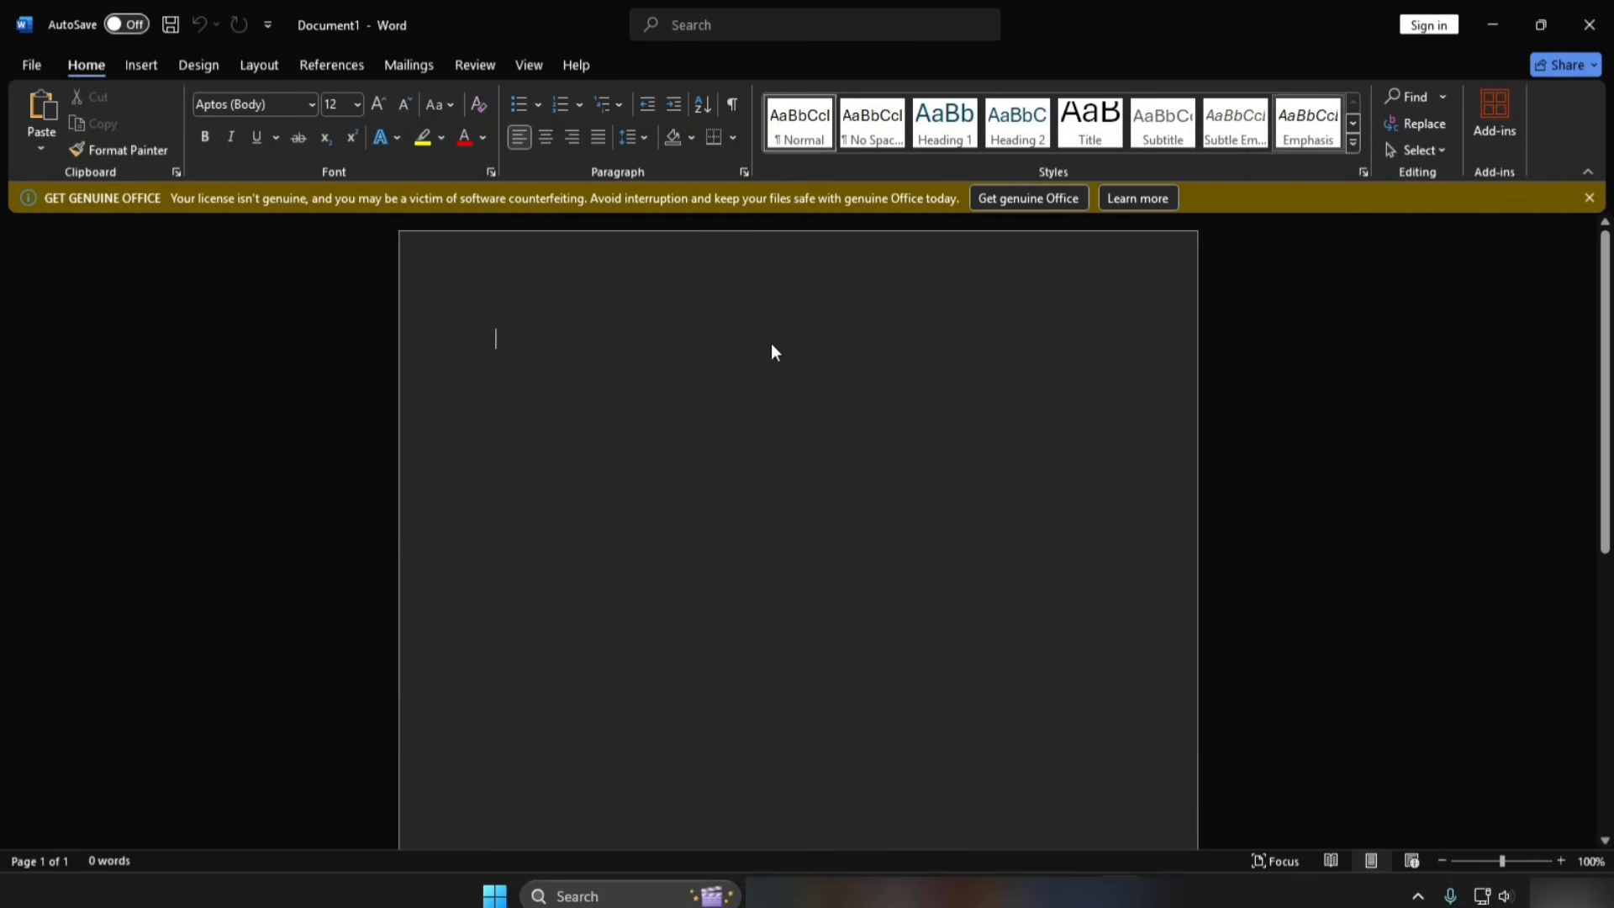
{"action": "type", "text": "That's it for todays video"}
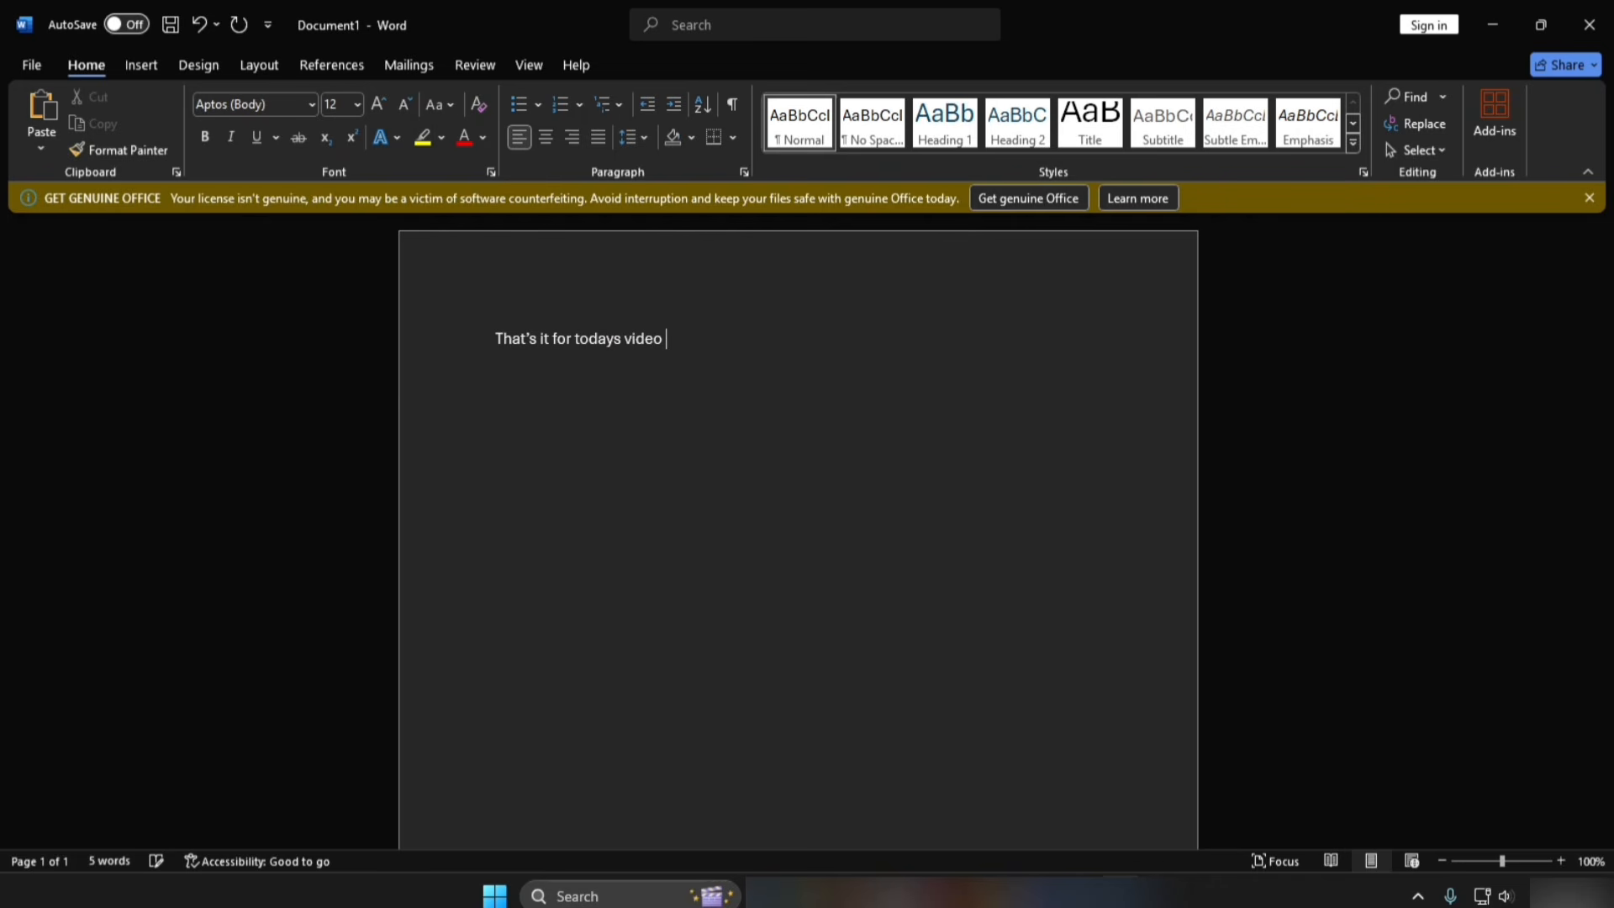
{"action": "type", "text": "u."}
{"action": "left_click", "coordinate": [1590, 24]}
Give the PowerPoint slide the title "MS OFFICE 2024" and the subtitle "Full Installation Guide".
{"action": "left_click", "coordinate": [902, 491]}
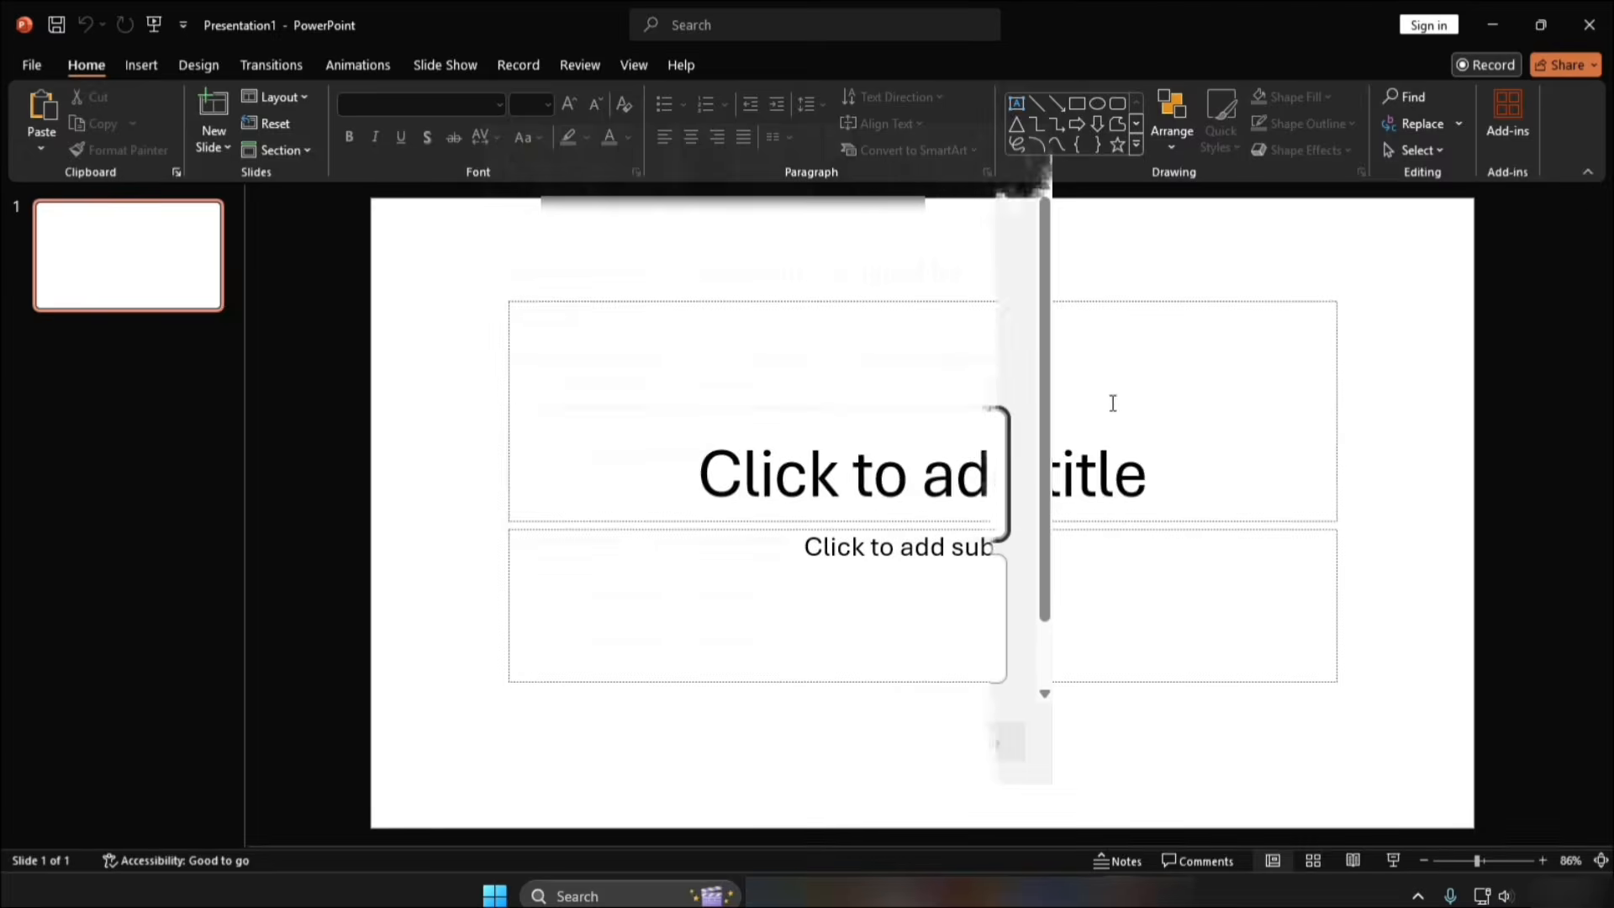
{"action": "type", "text": "MS OFFICE 2024"}
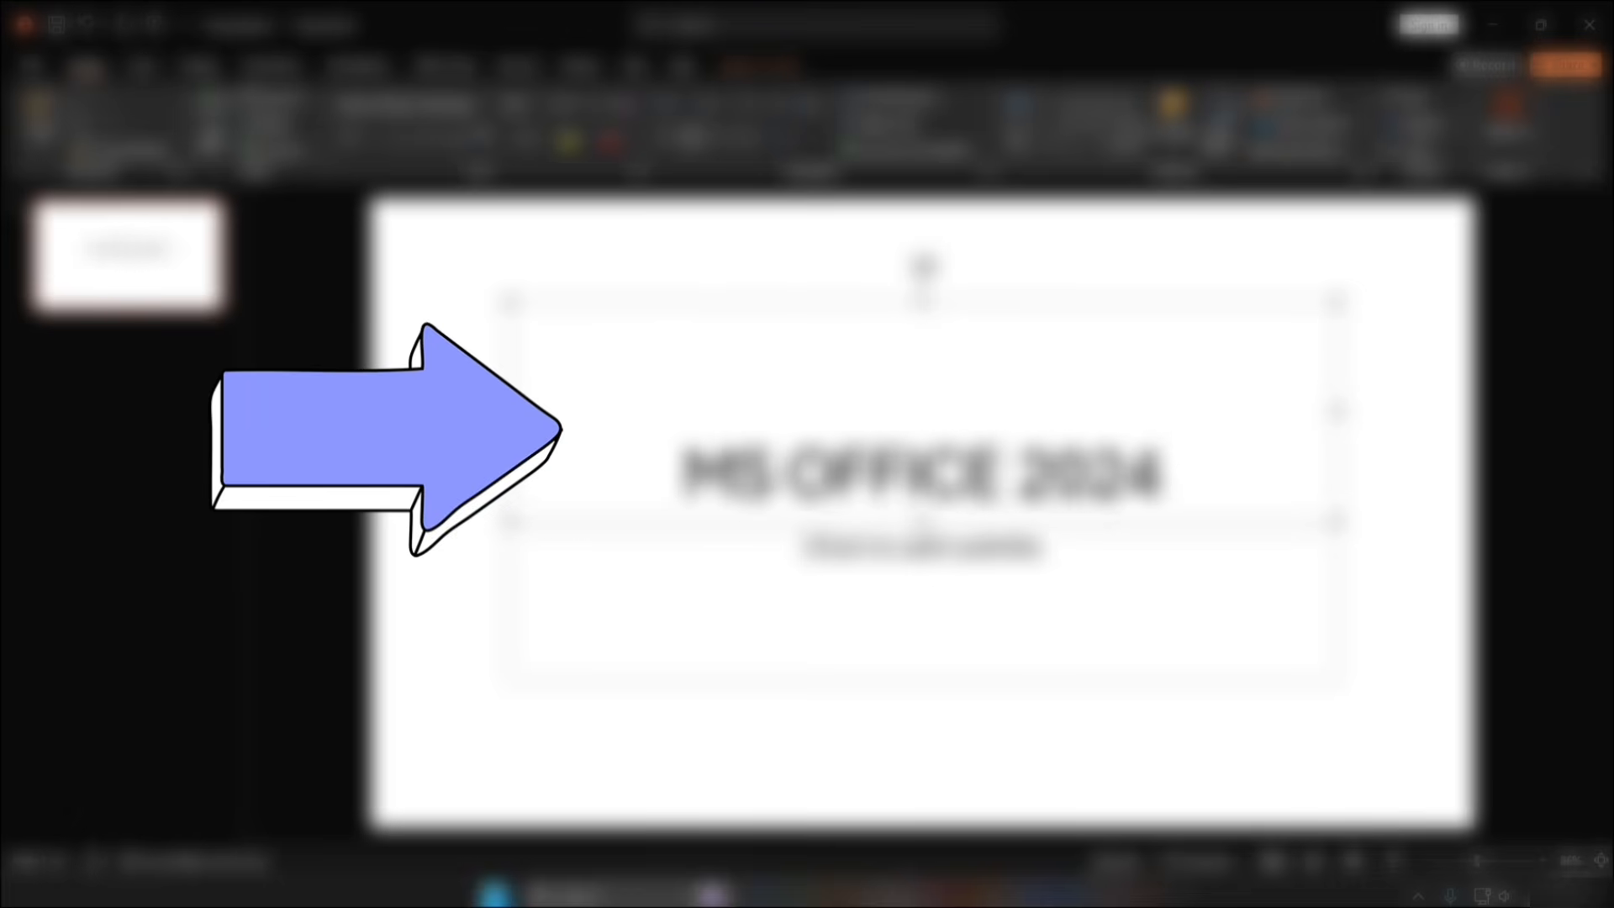
{"action": "key", "text": "Return"}
{"action": "left_click", "coordinate": [923, 548]}
{"action": "type", "text": "Full Installation"}
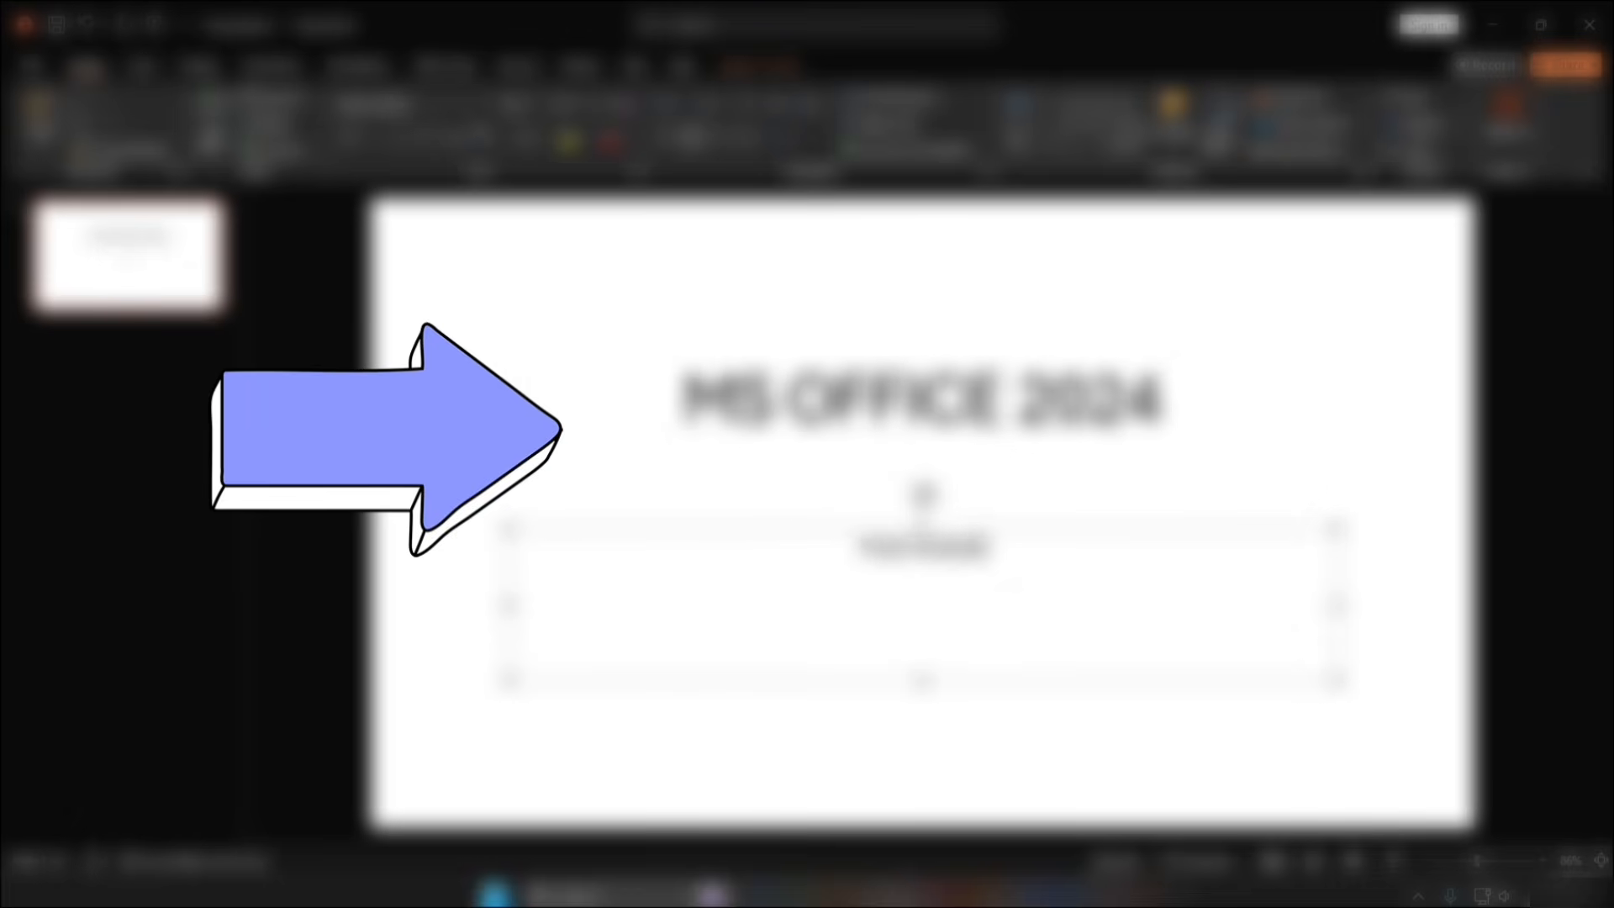
{"action": "type", "text": " Guide"}
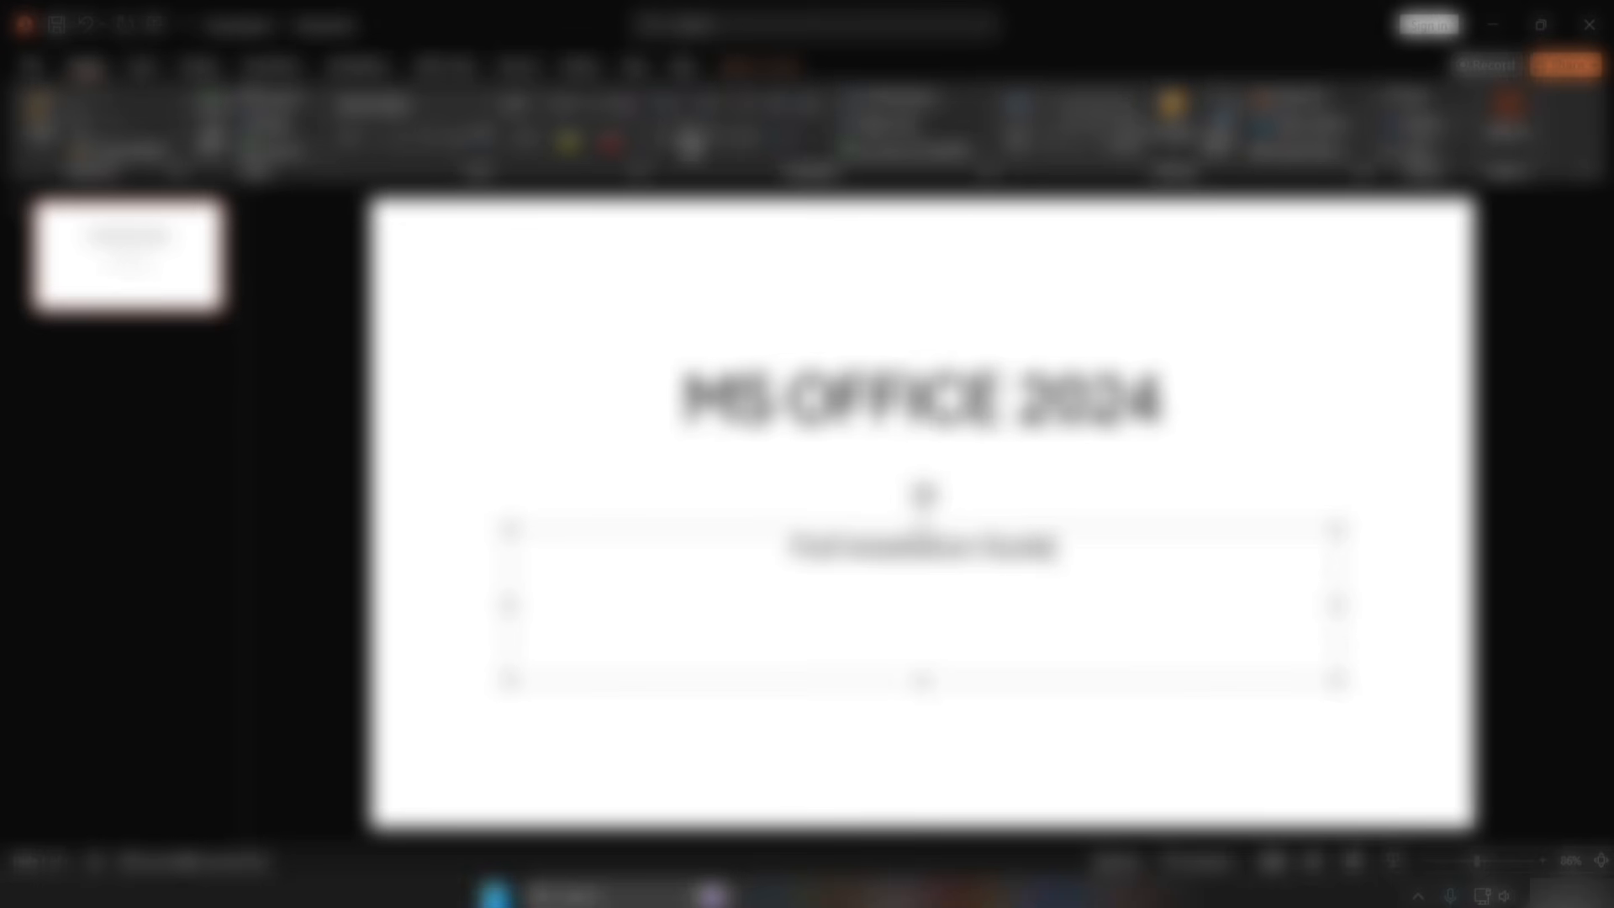
Align the subtitle text vertically to the middle of its placeholder.
{"action": "left_click_drag", "start_coordinate": [728, 539], "coordinate": [888, 576]}
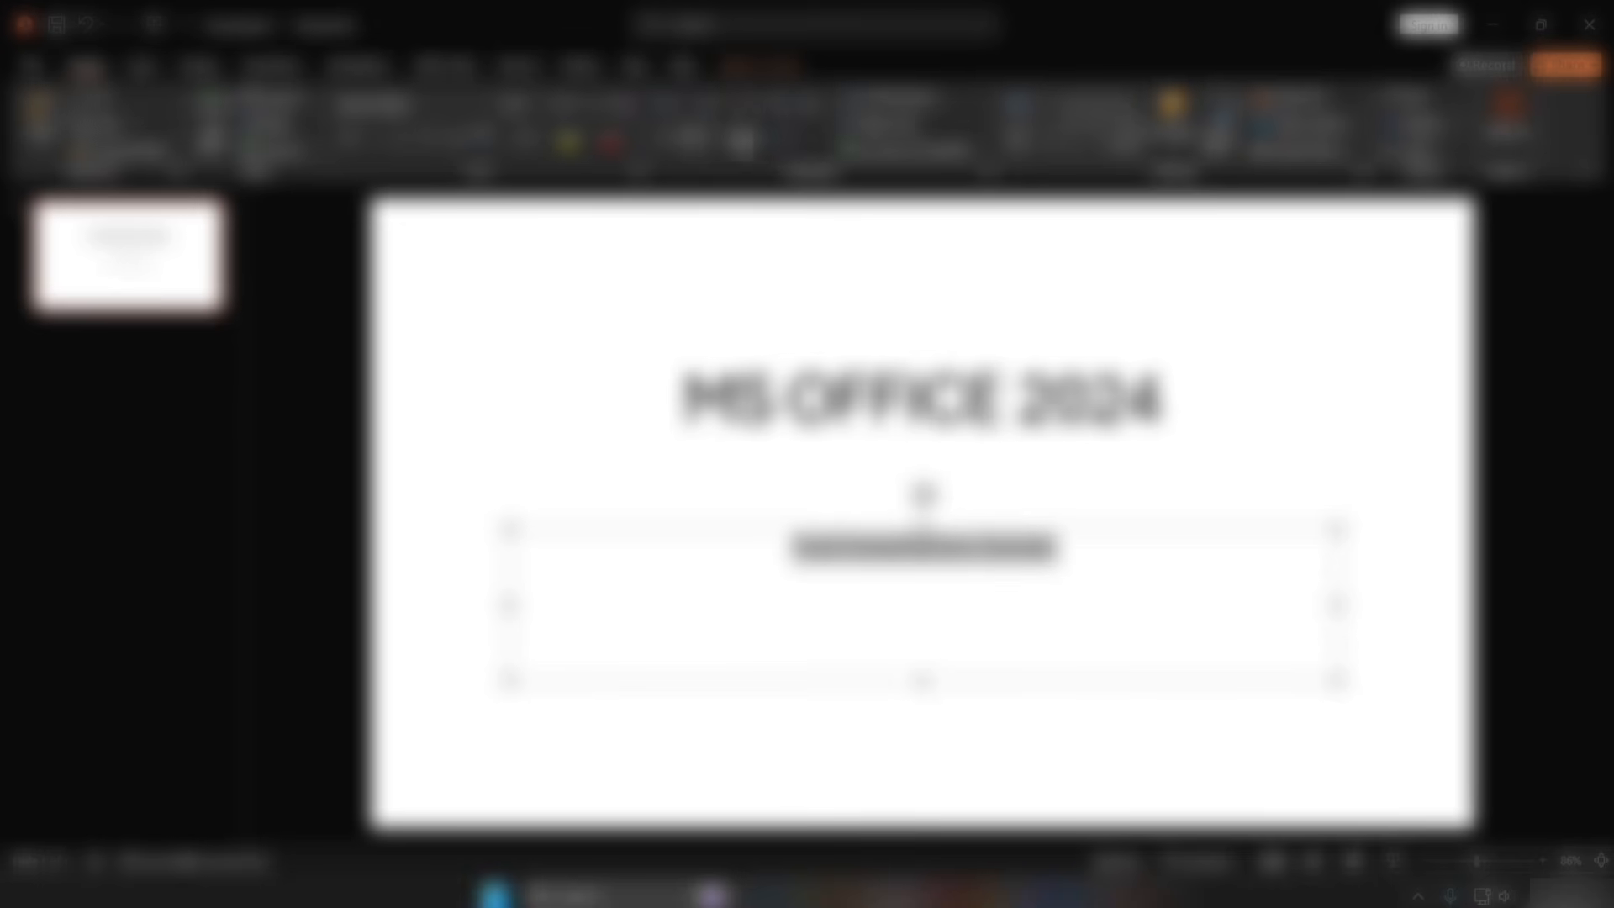
{"action": "left_click", "coordinate": [805, 104]}
{"action": "left_click", "coordinate": [777, 140]}
{"action": "left_click", "coordinate": [891, 99]}
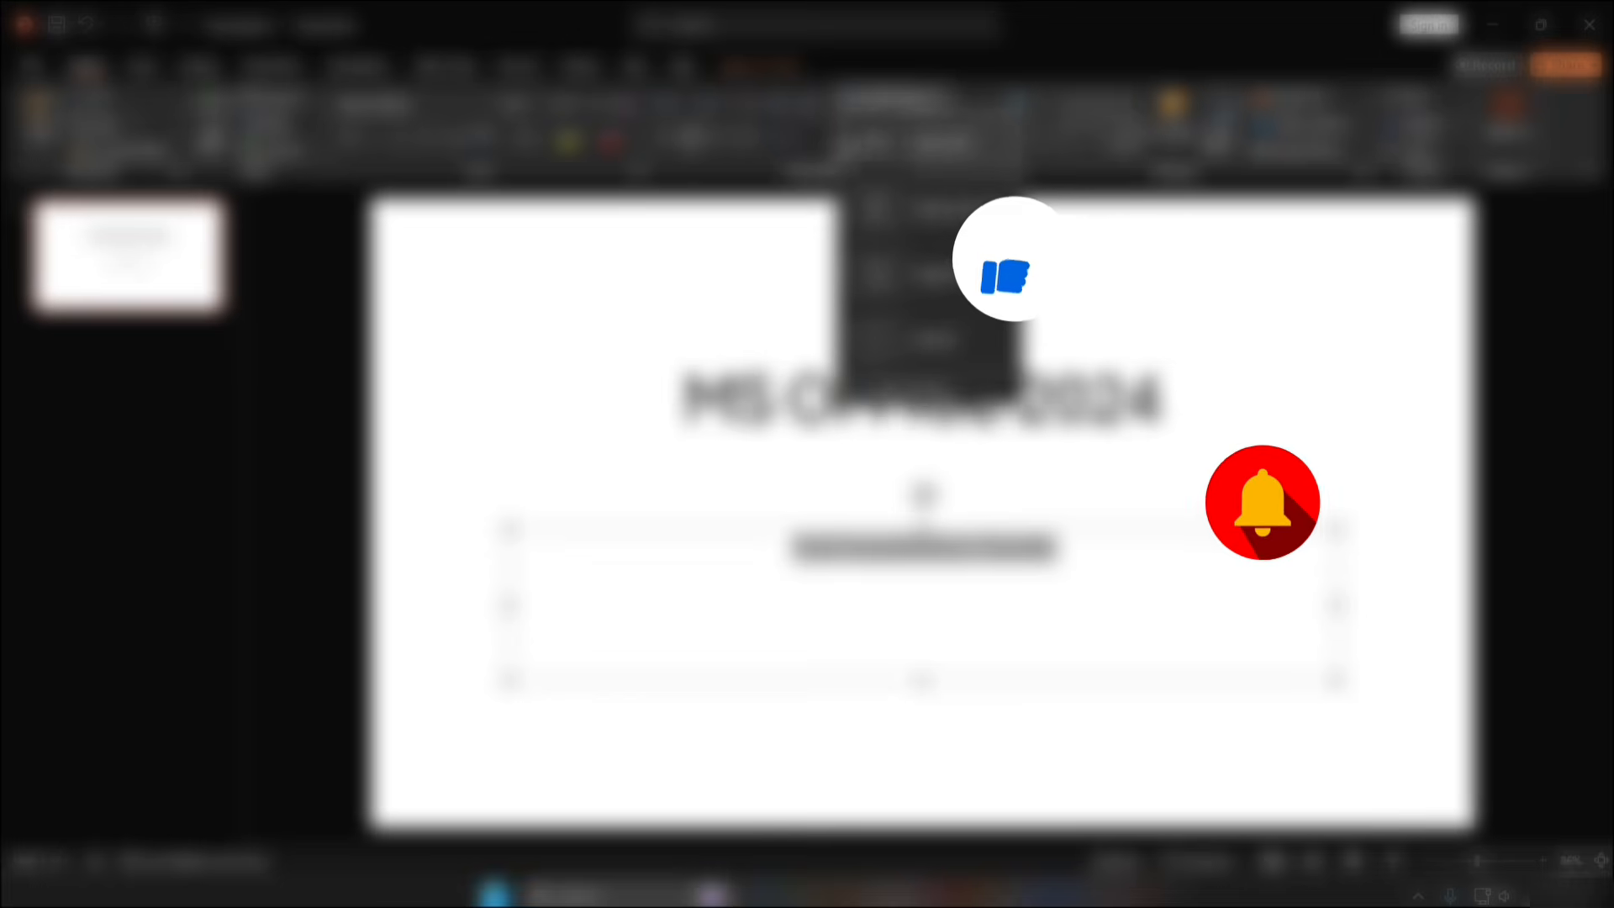
{"action": "left_click", "coordinate": [891, 123]}
{"action": "left_click", "coordinate": [905, 233]}
{"action": "left_click", "coordinate": [1122, 740]}
{"action": "left_click", "coordinate": [1114, 681]}
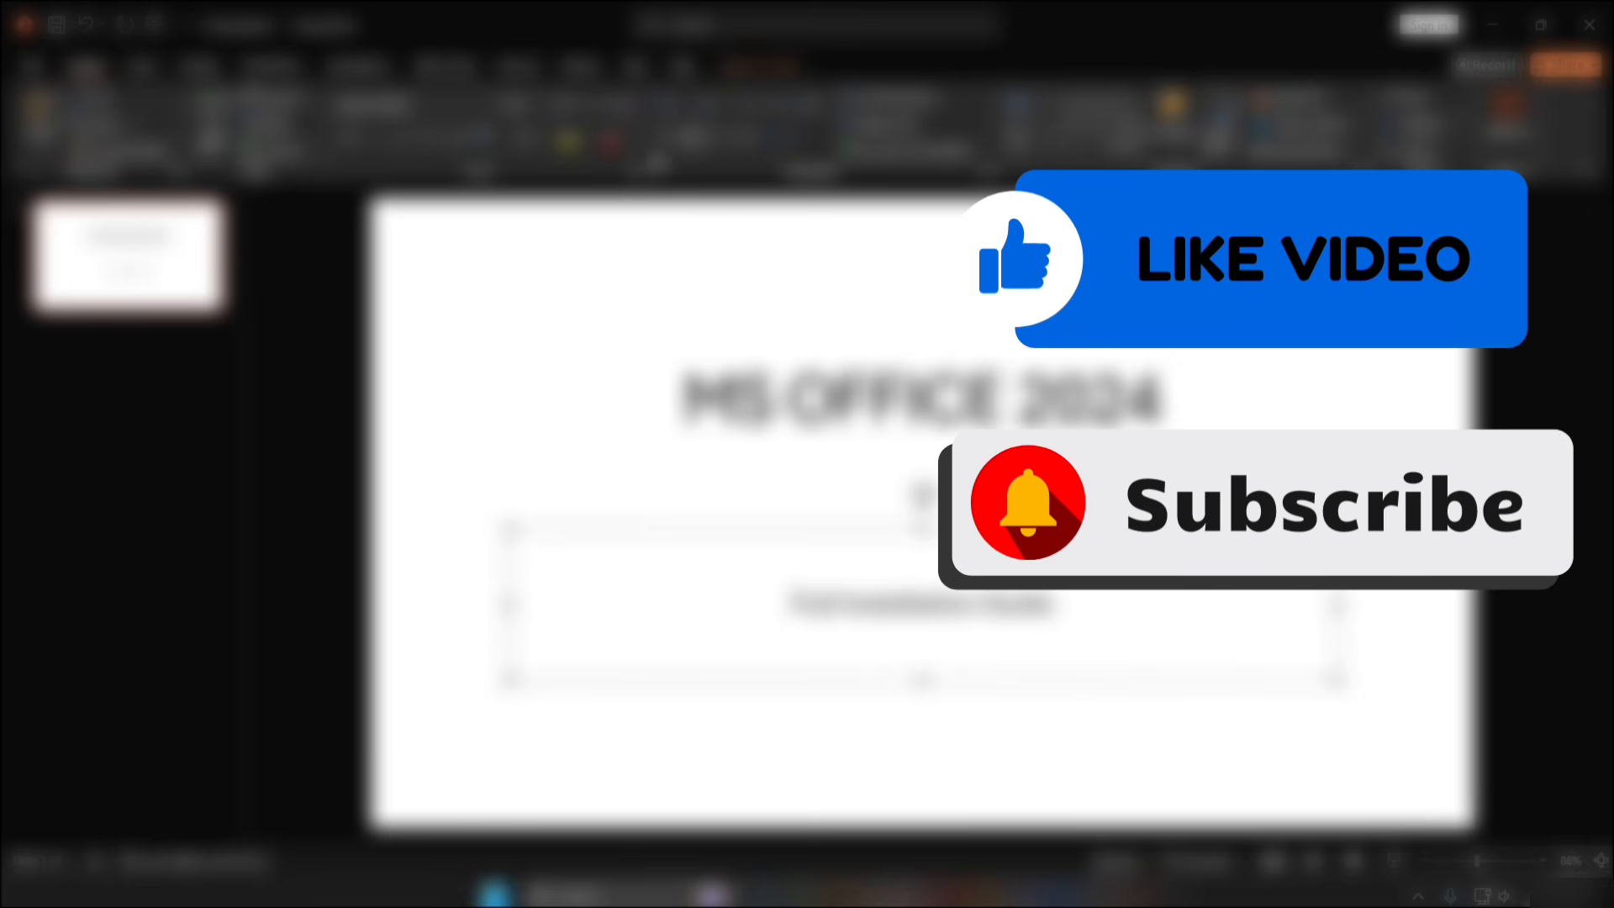
Make the subtitle text bold and color it blue.
{"action": "left_click", "coordinate": [349, 138]}
{"action": "left_click", "coordinate": [610, 141]}
{"action": "left_click", "coordinate": [628, 141]}
{"action": "left_click", "coordinate": [660, 262]}
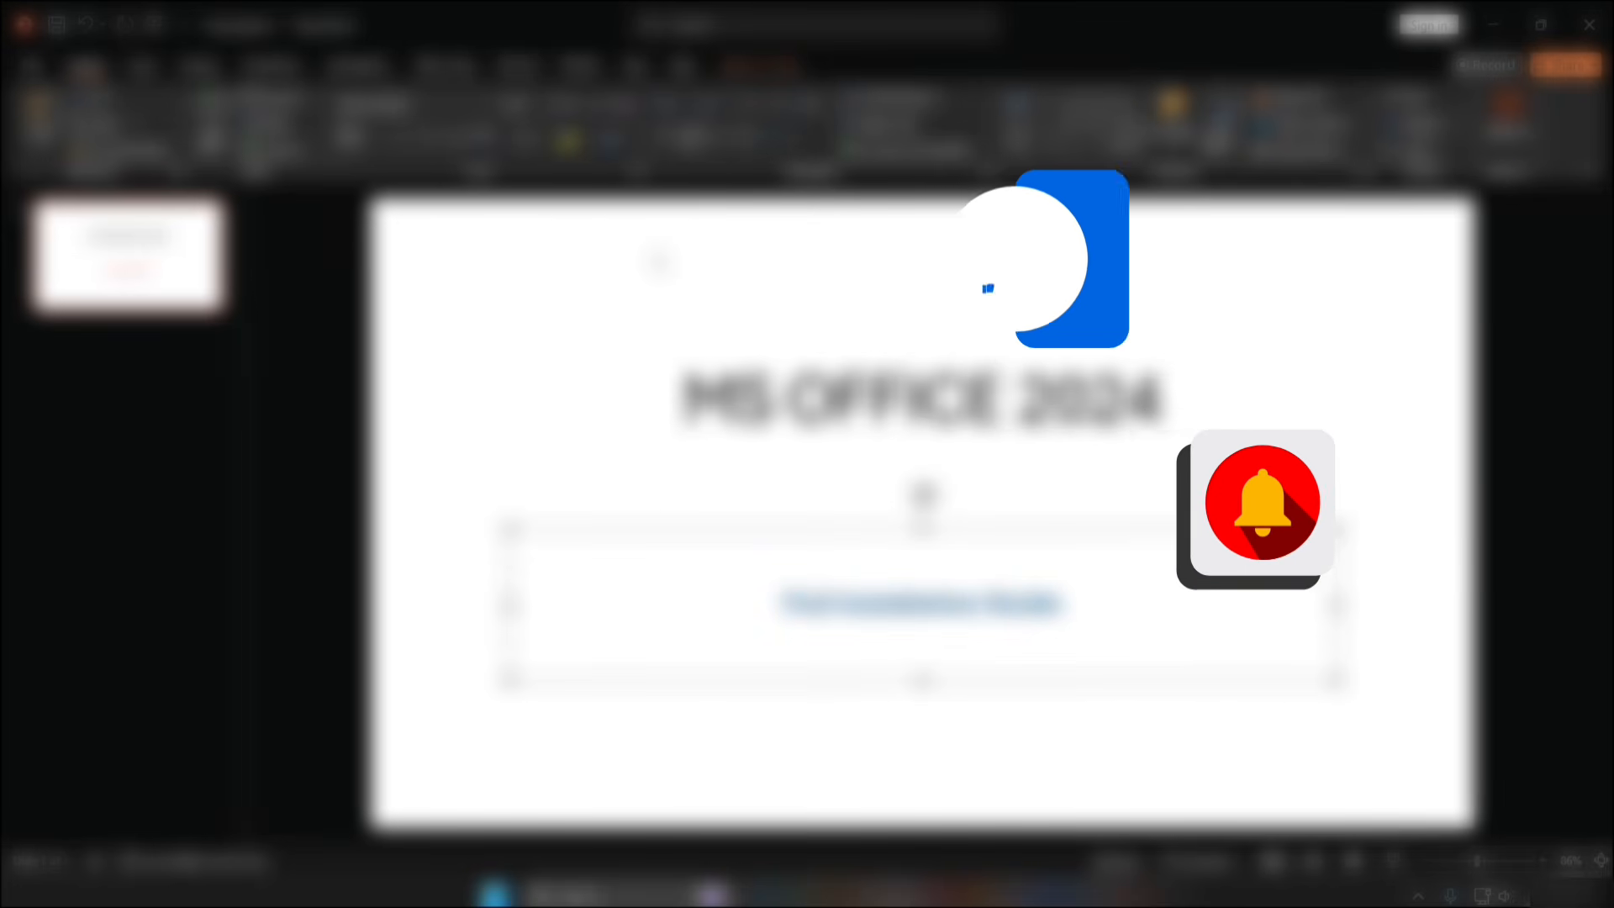